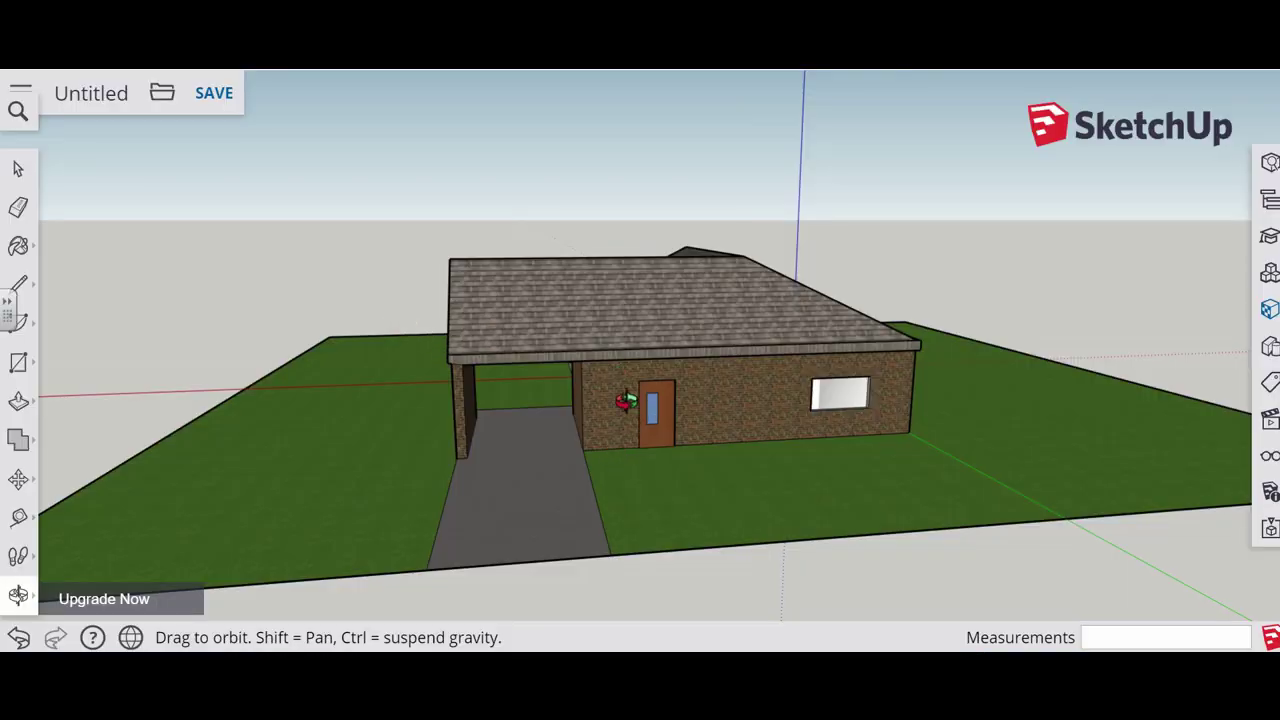
drag(910, 377, 750, 457)
drag(846, 455, 729, 480)
drag(795, 407, 707, 373)
drag(1063, 300, 700, 420)
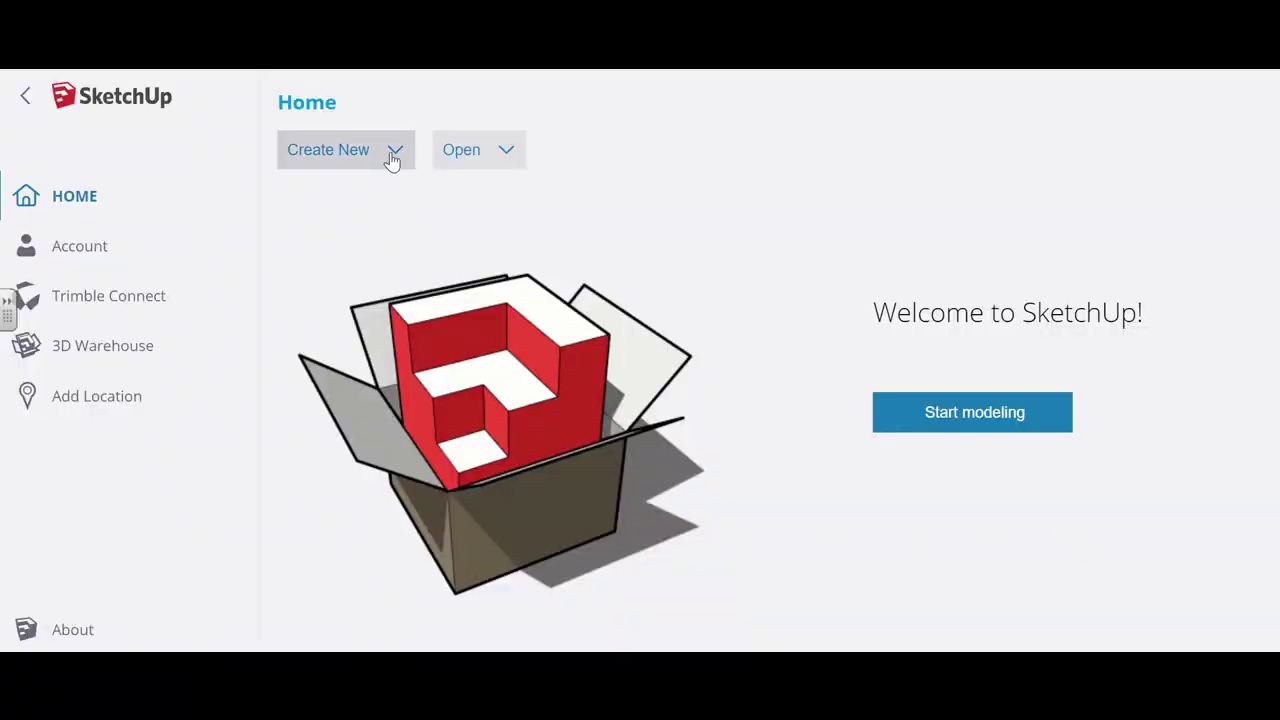
Step: Create a new model from the Simple Template - Meters without saving the current model
click(392, 160)
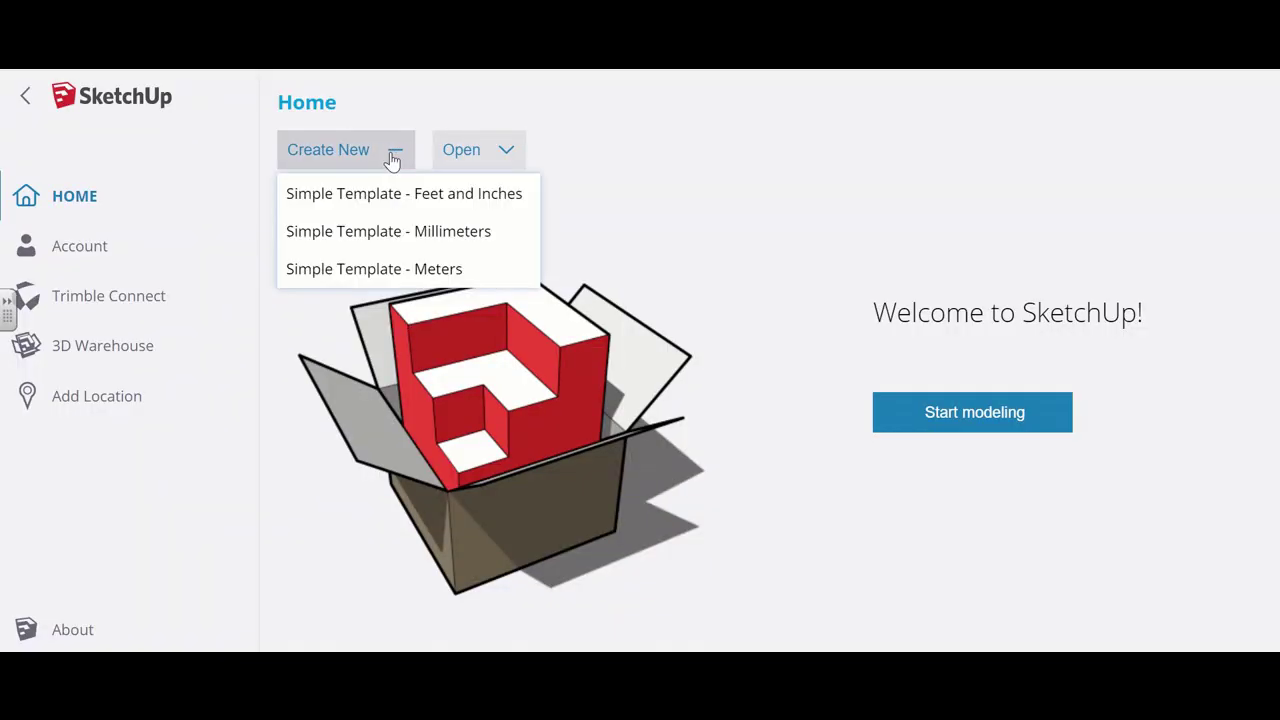
click(437, 280)
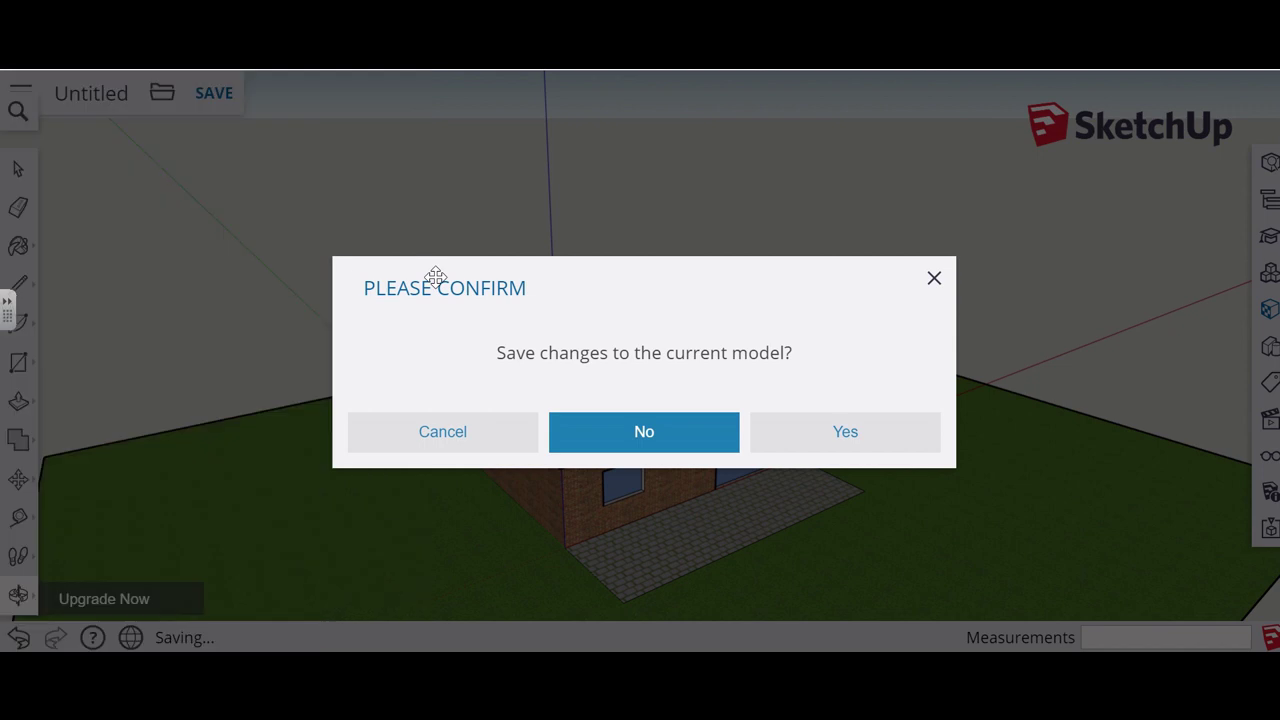
click(675, 441)
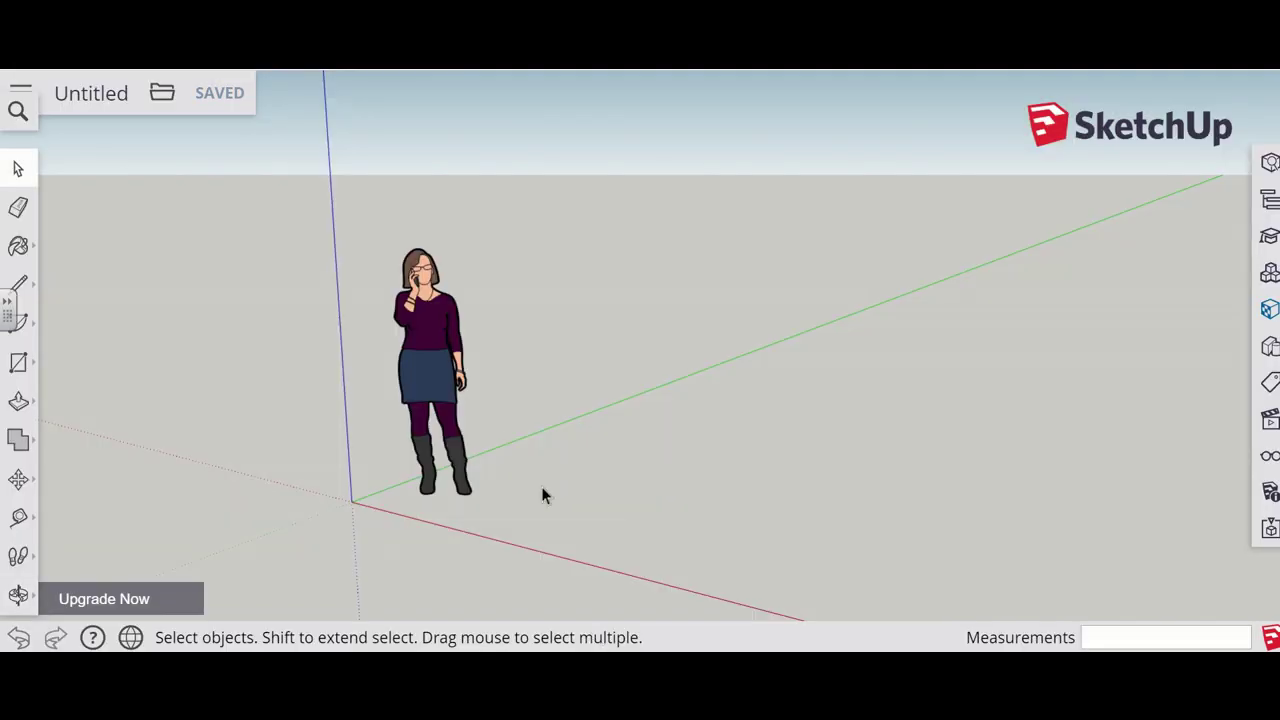
Step: Erase the default human figure standing near the origin
scroll(492, 413, down, 3)
scroll(545, 428, down, 1)
drag(463, 341, 537, 445)
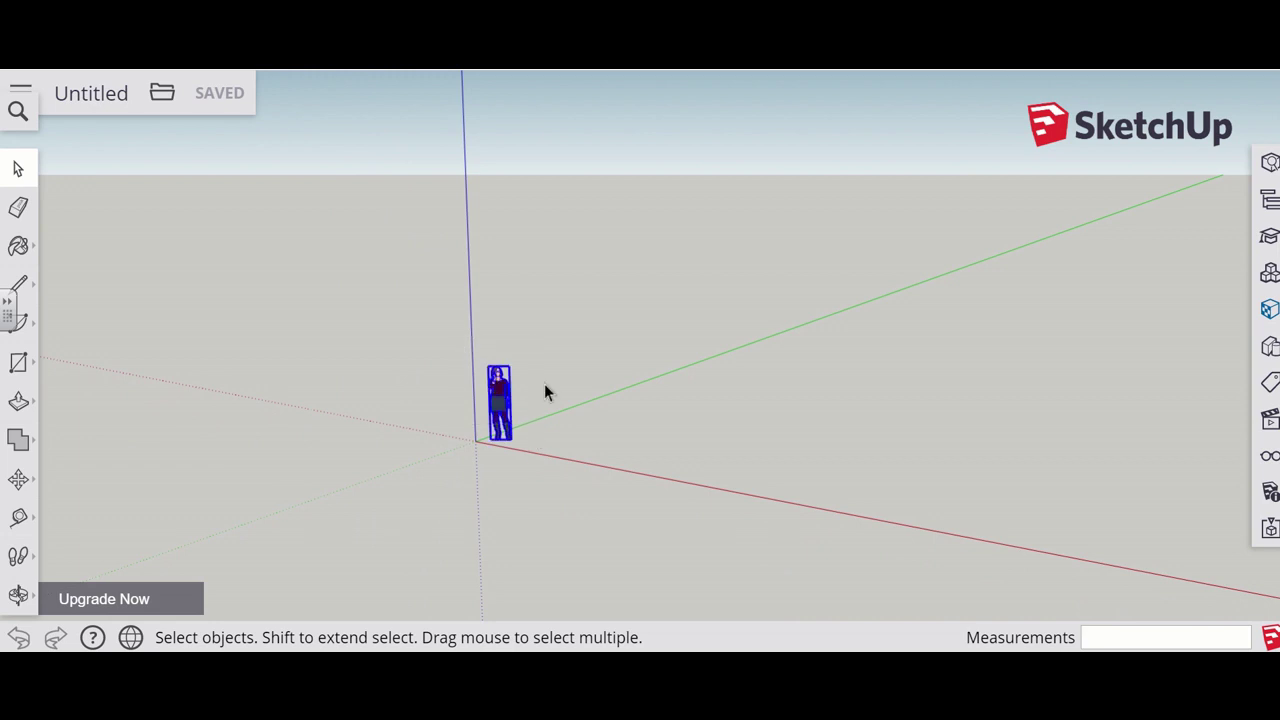
right_click(507, 393)
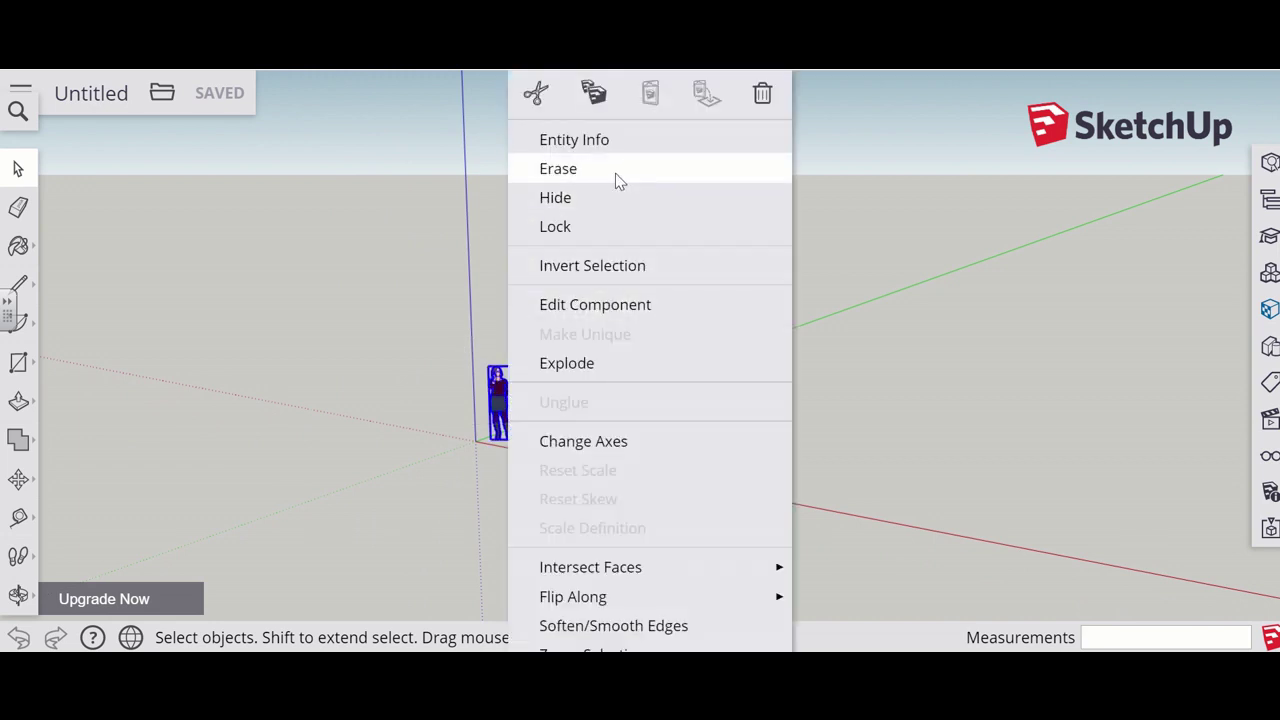
click(615, 173)
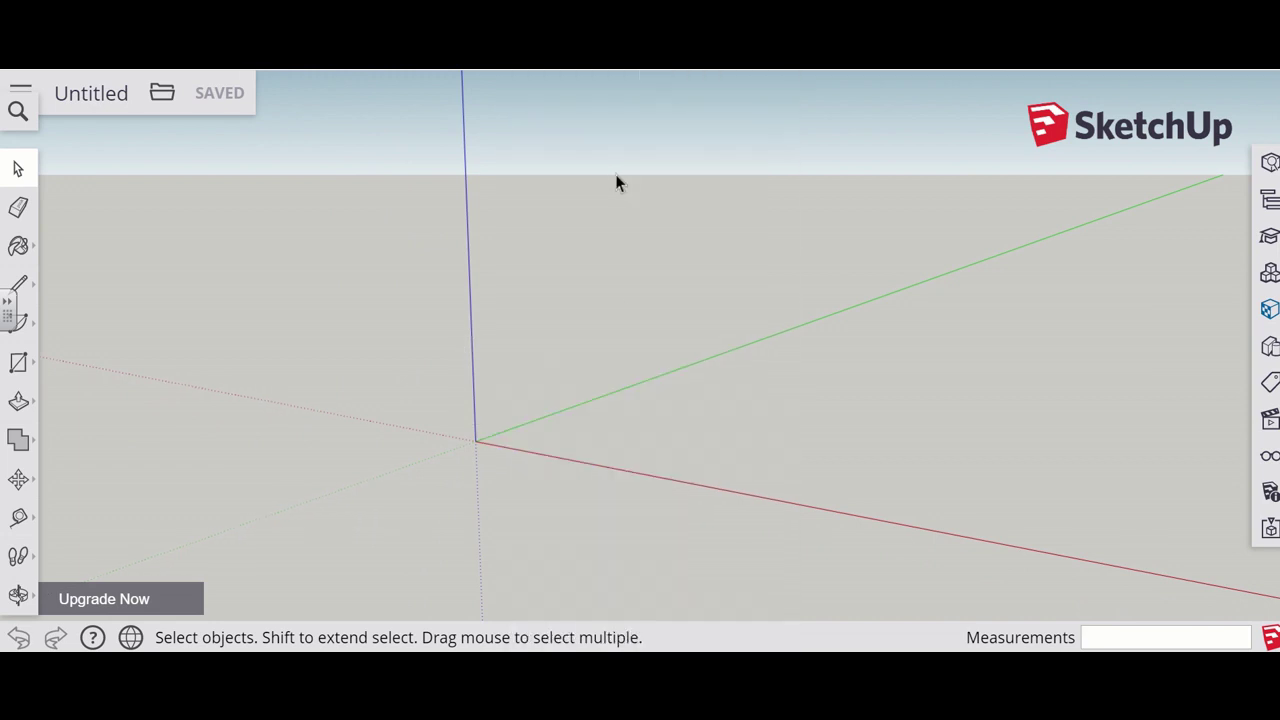
Step: Draw a 10 by 10 m square on the ground with its first corner at the origin
click(18, 595)
click(75, 507)
drag(560, 434, 366, 469)
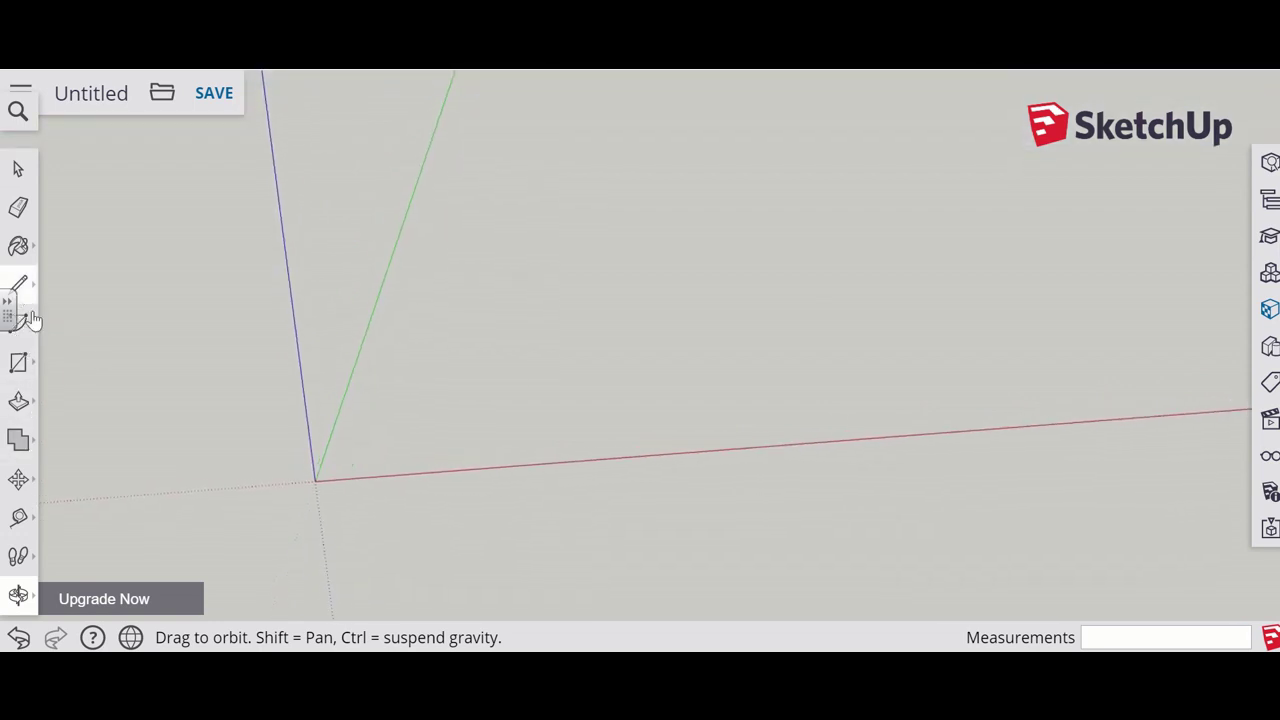
click(18, 362)
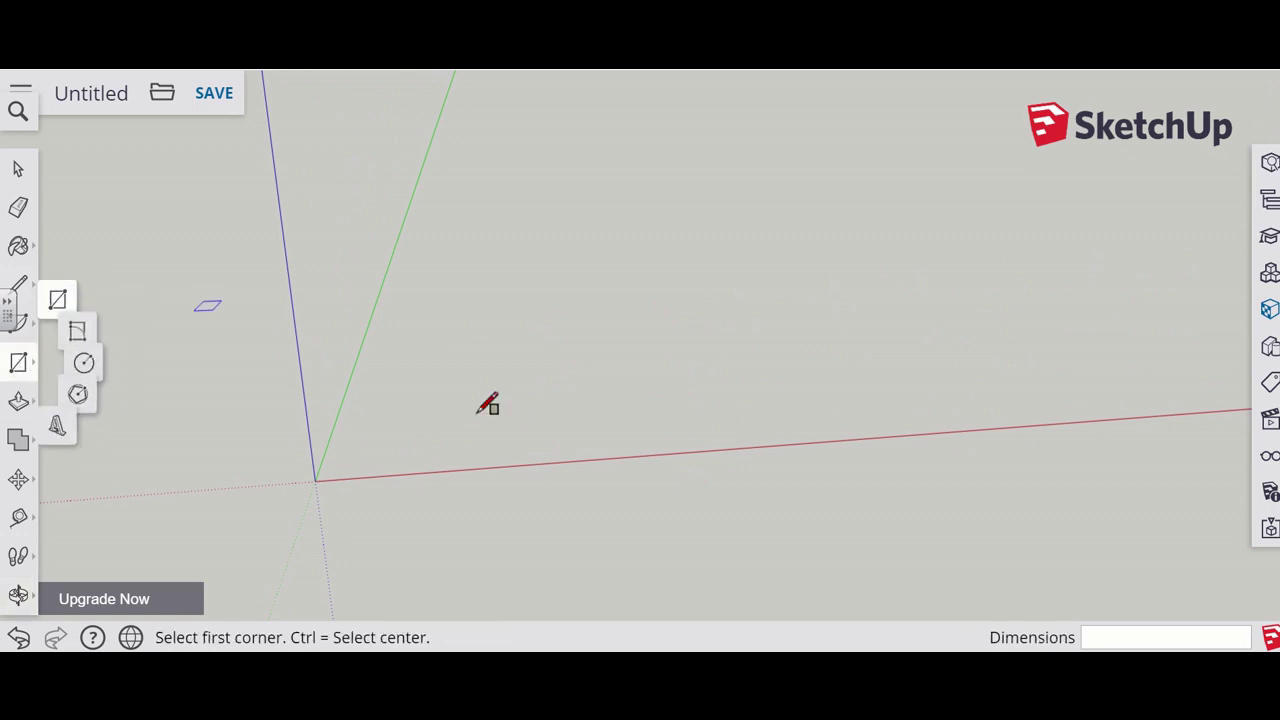
click(315, 481)
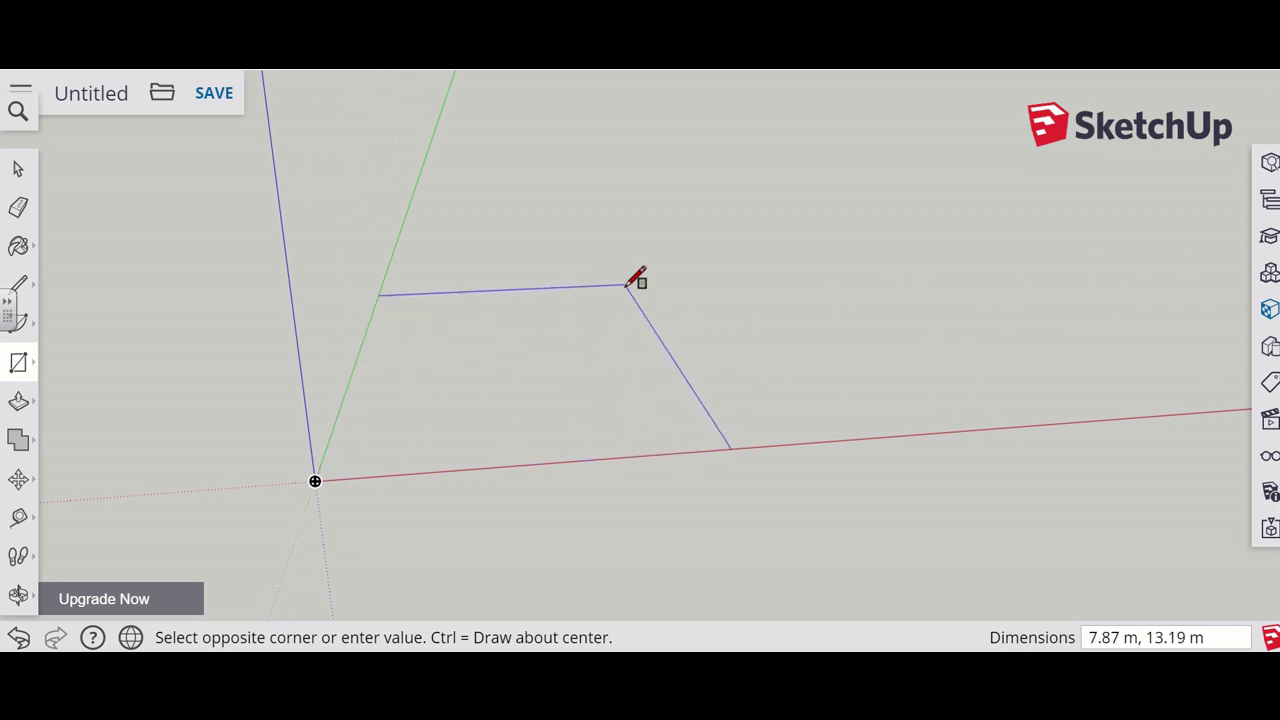
text(10, 10)
key(Return)
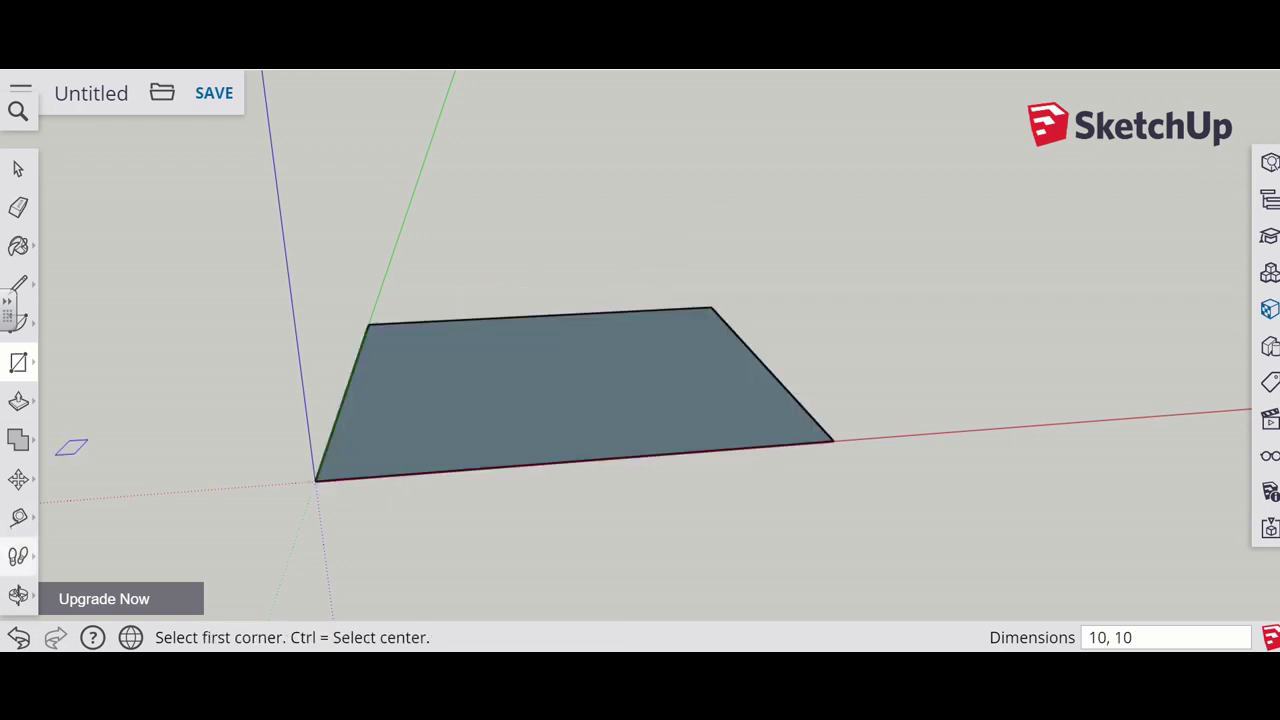
Step: Draw a 3 by 4 m rectangle extending outward along the red axis from the square's far corner, forming an L-shaped footprint
click(18, 595)
drag(902, 325, 924, 418)
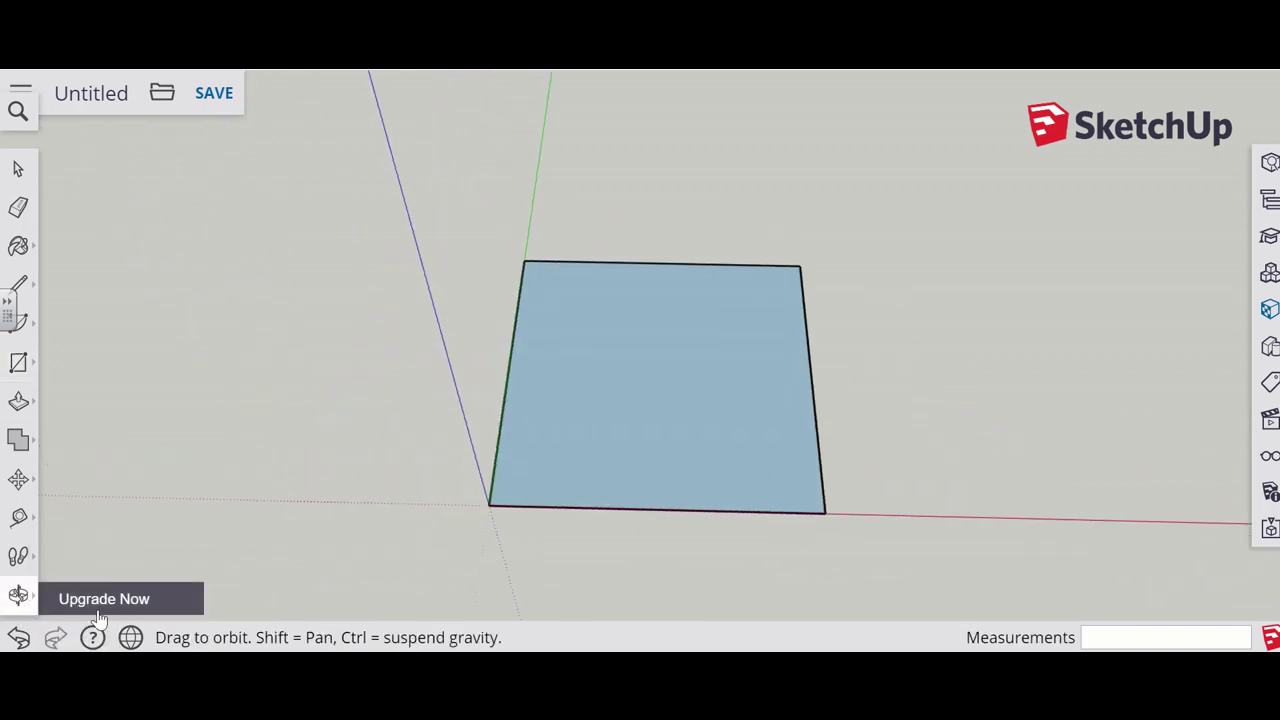
click(30, 450)
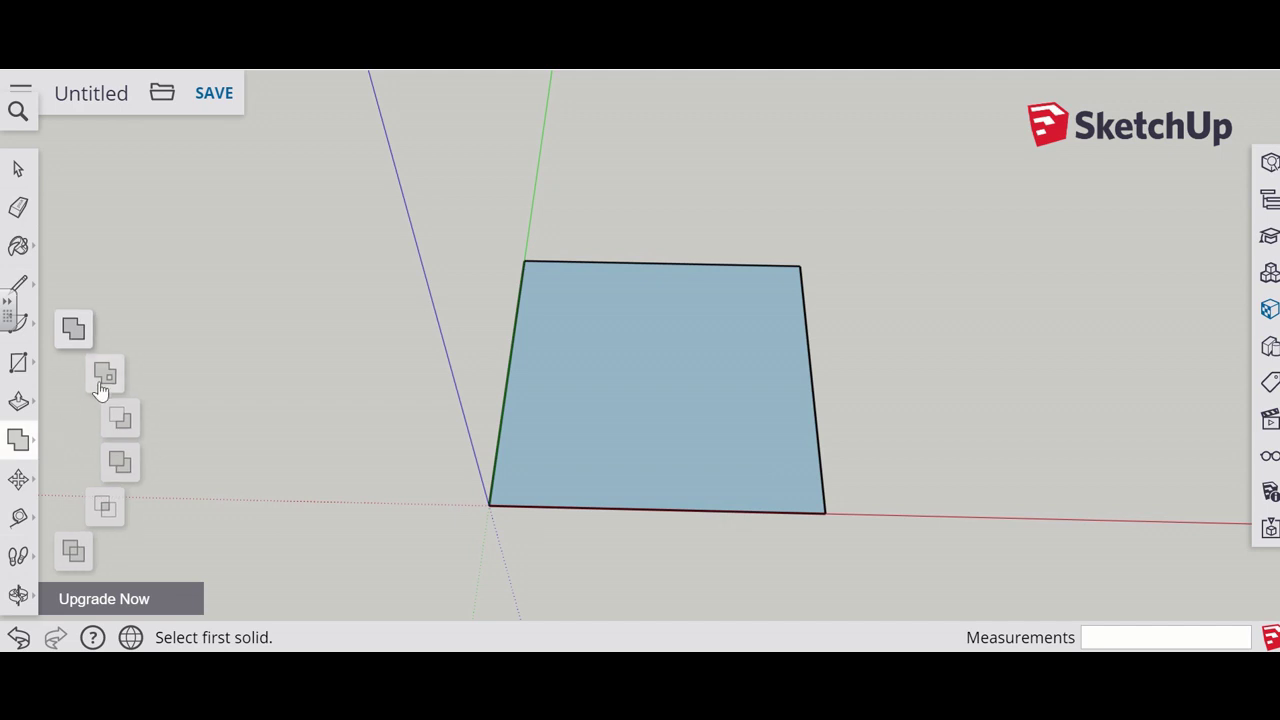
click(20, 366)
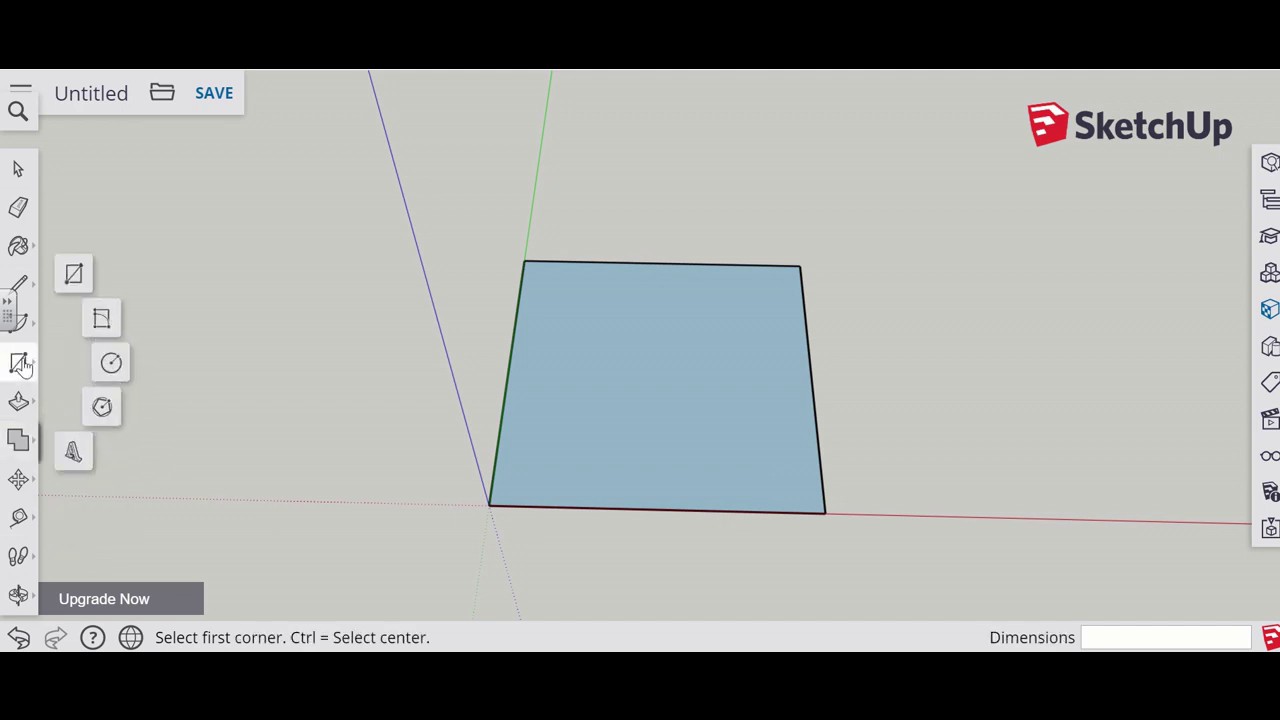
click(74, 272)
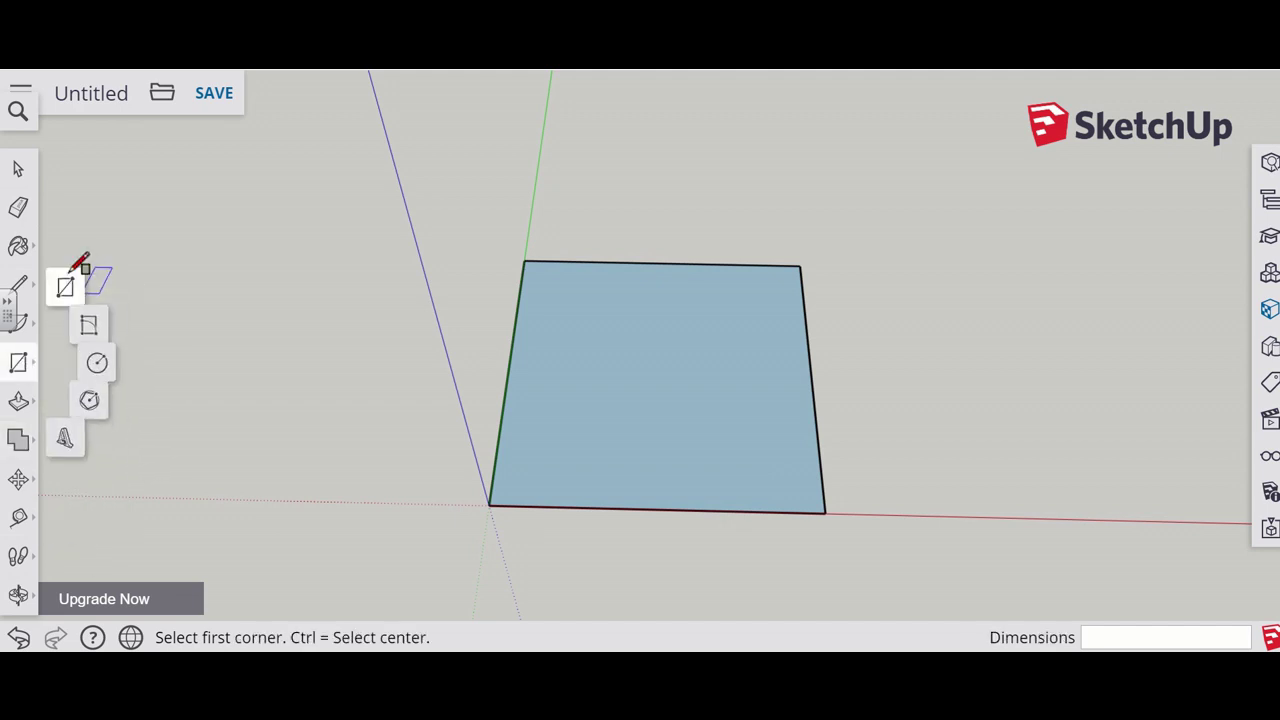
click(800, 266)
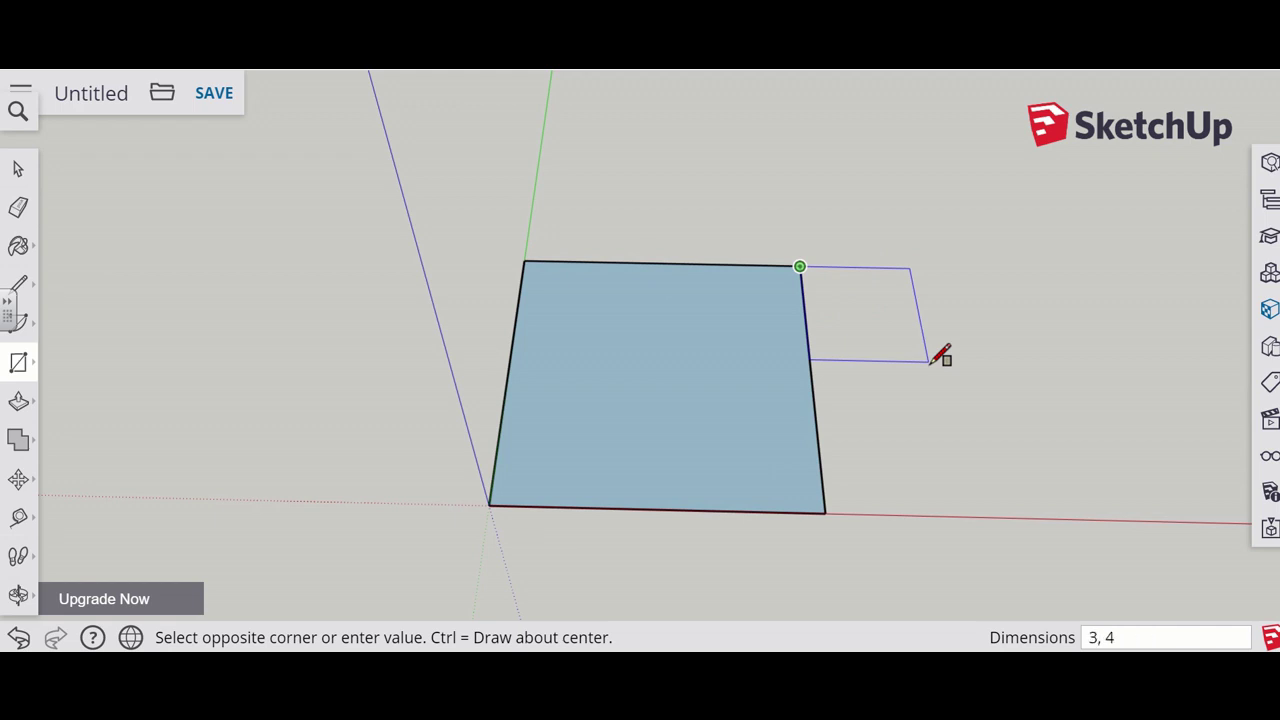
key(Return)
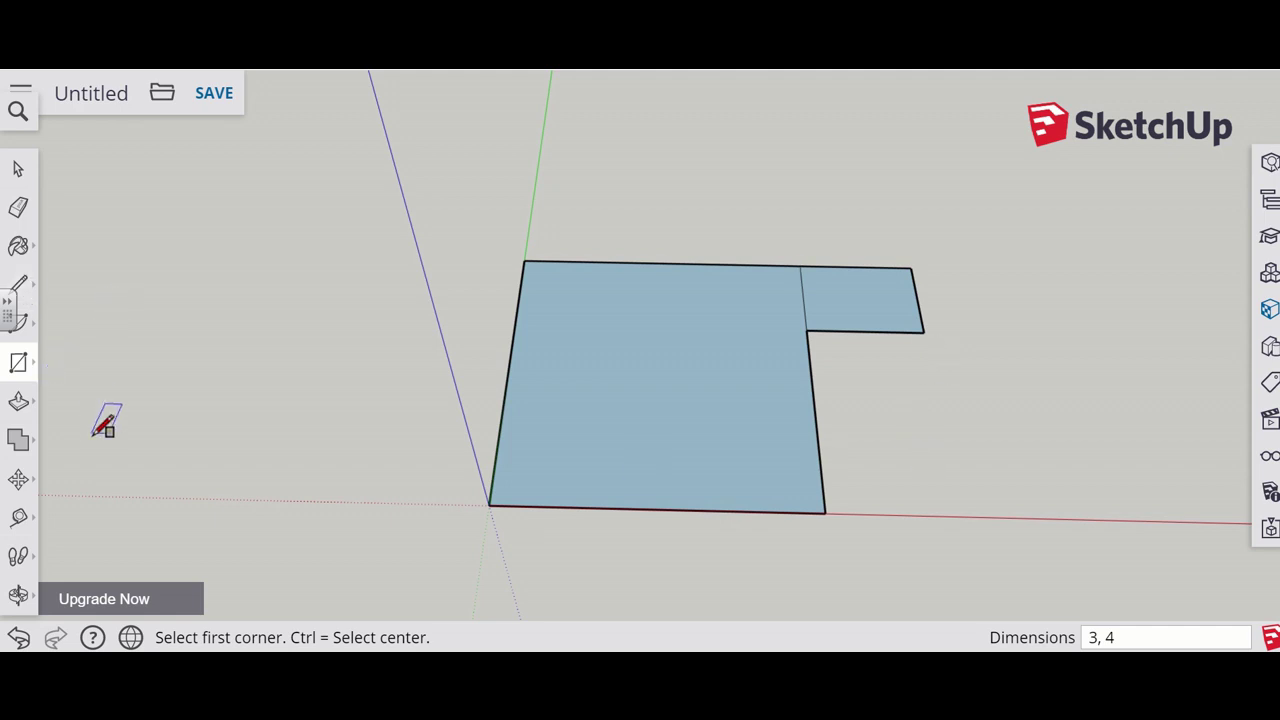
Step: Erase the dividing line between the square and the small rectangle to merge them into one face
scroll(984, 405, up, 3)
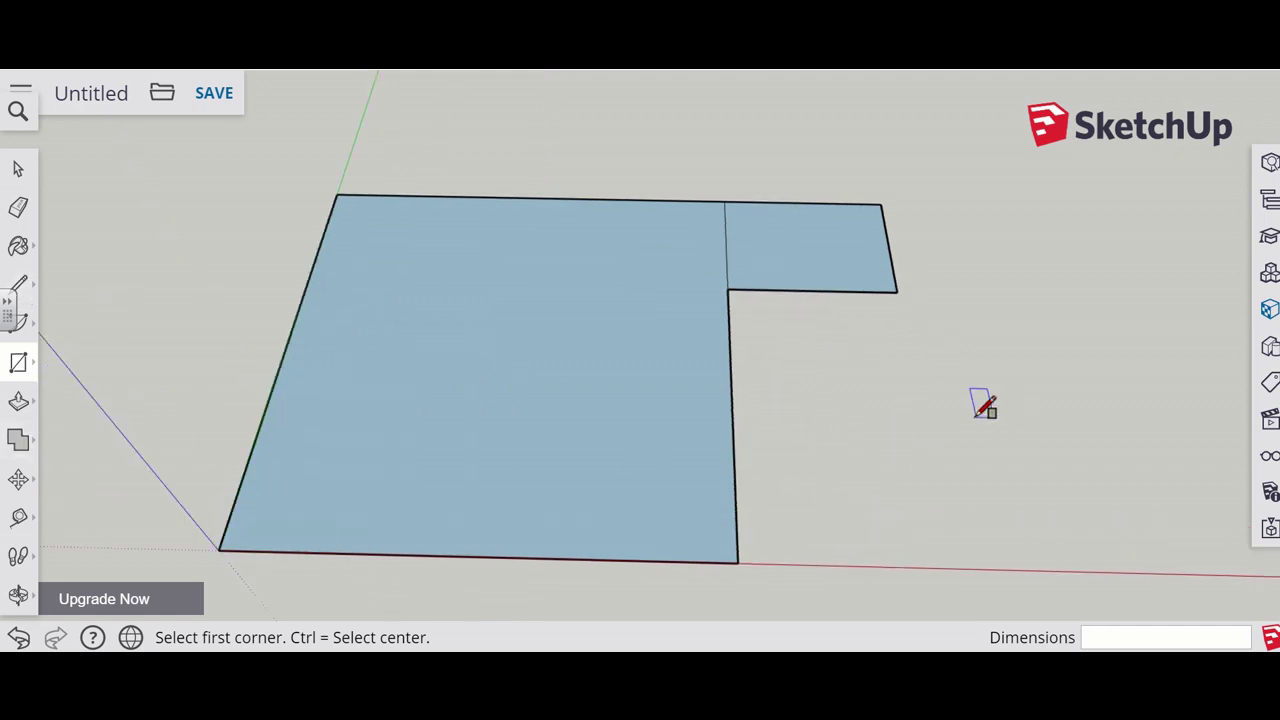
scroll(860, 423, up, 2)
scroll(834, 423, down, 1)
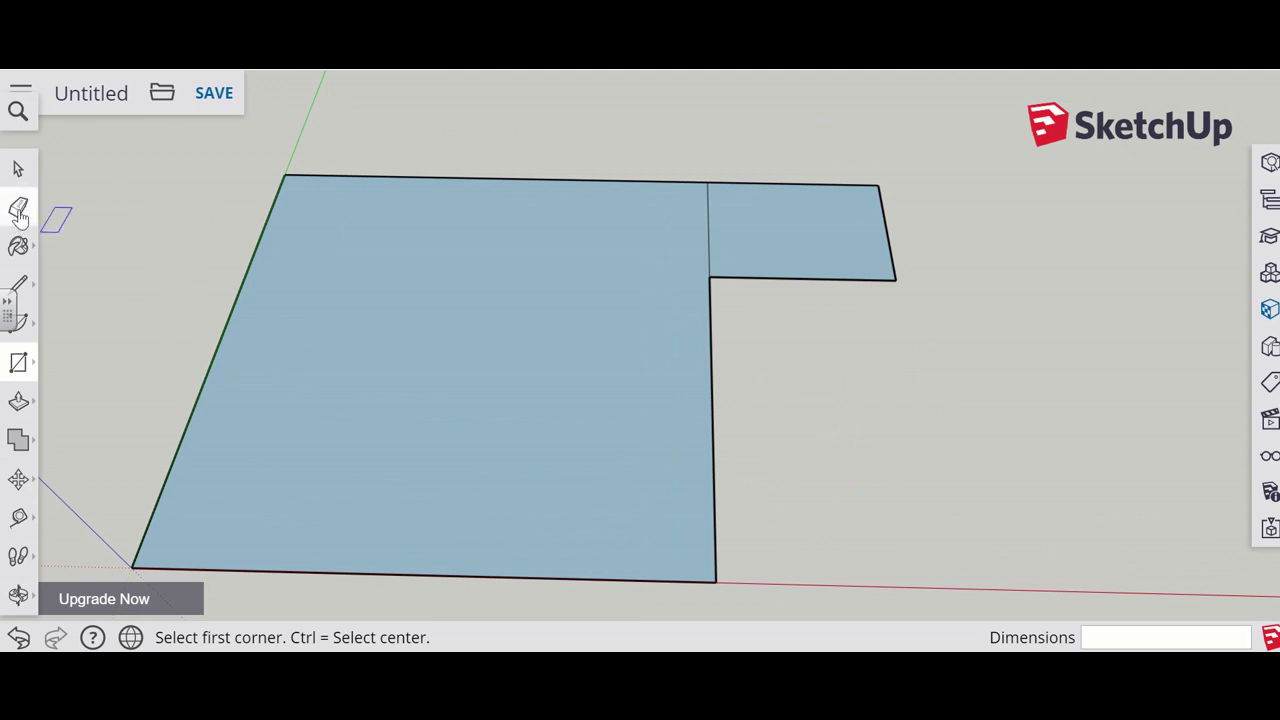
click(18, 210)
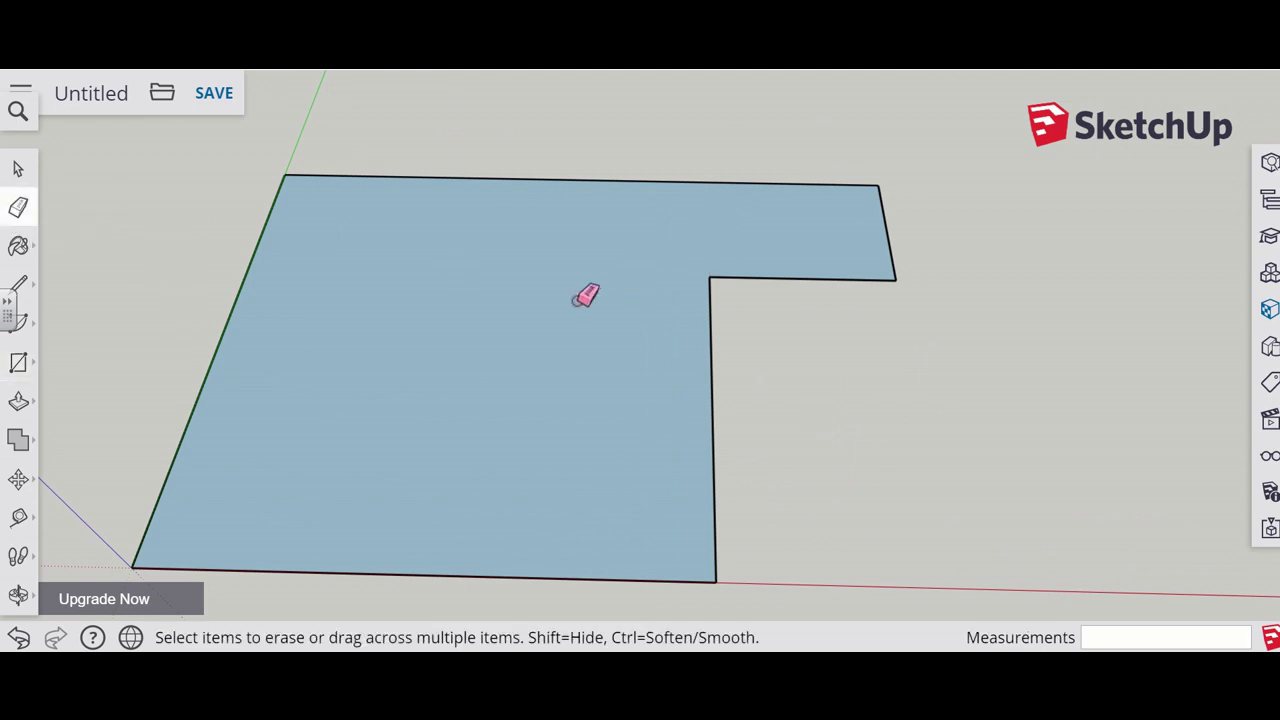
Step: Push/Pull the L-shaped footprint upward by 3 m
scroll(442, 430, down, 1)
click(18, 595)
drag(509, 531, 669, 409)
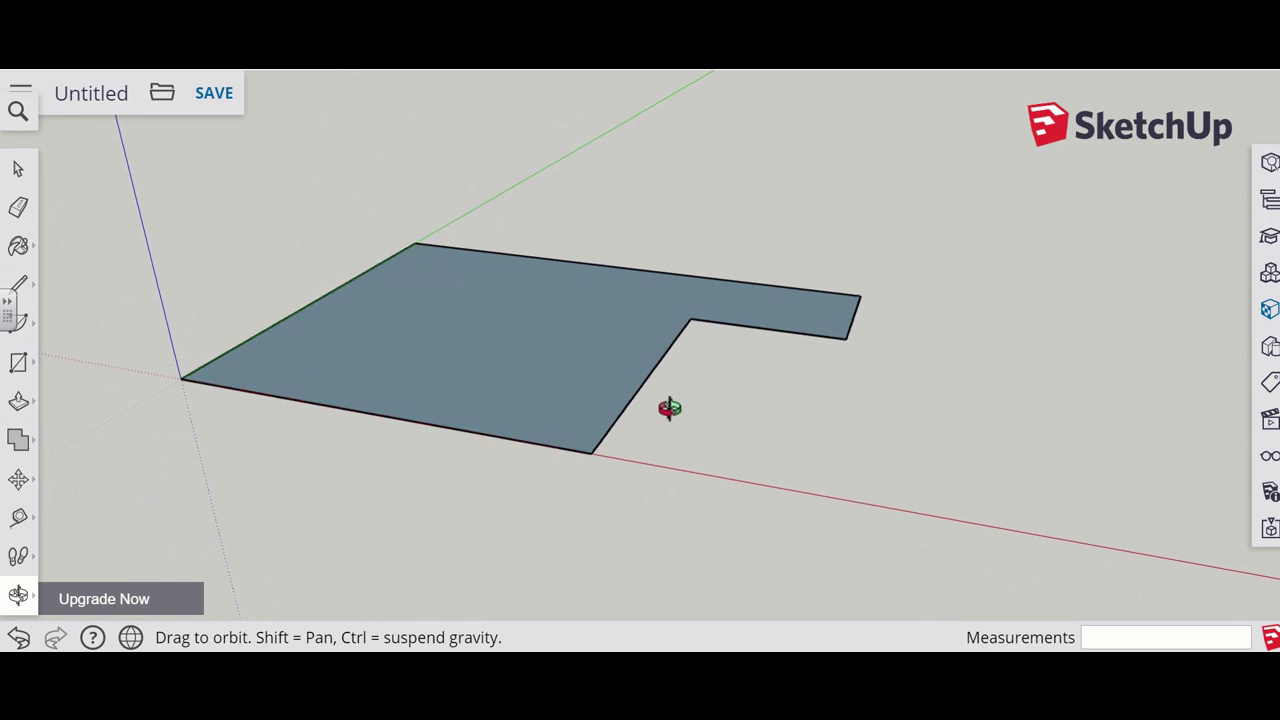
click(22, 406)
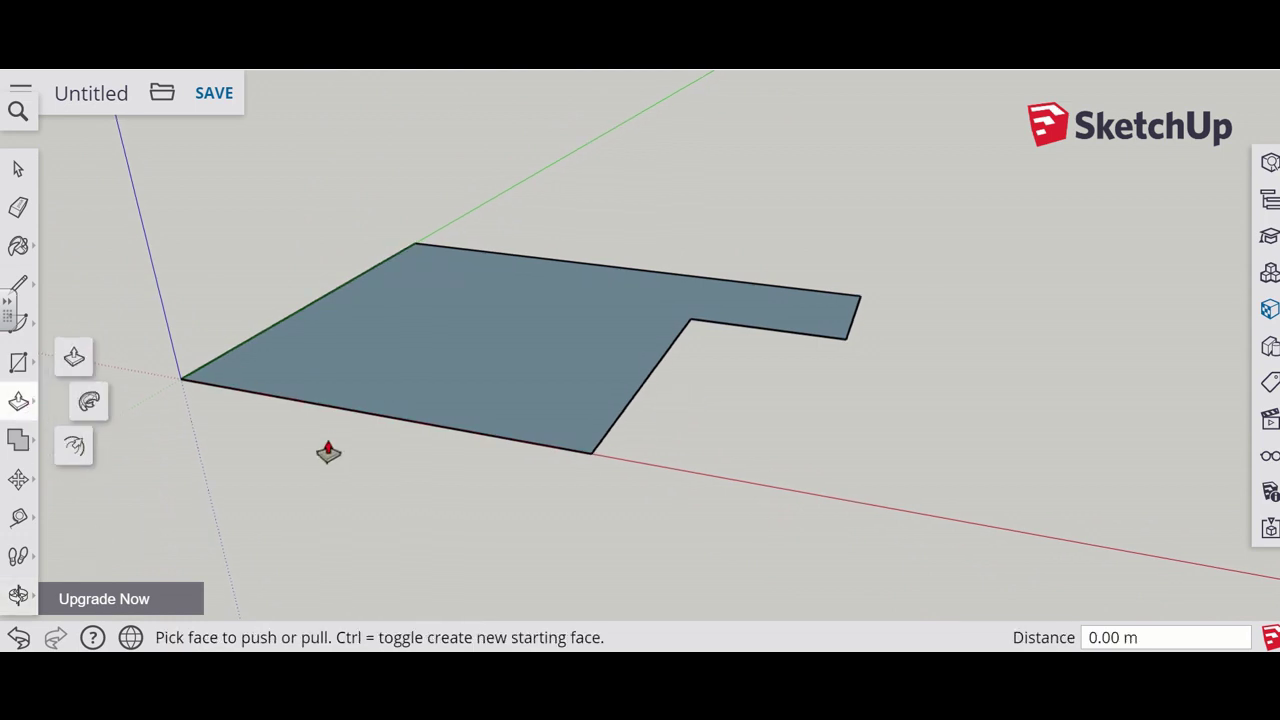
click(537, 414)
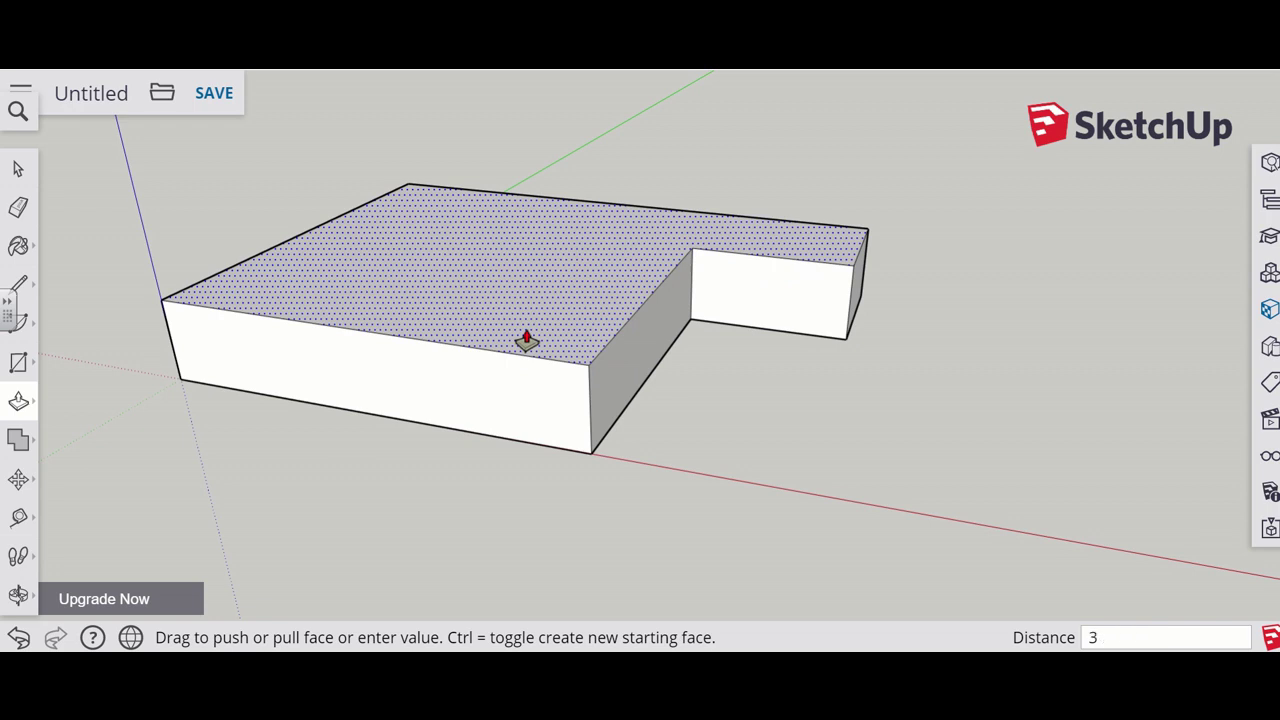
key(Return)
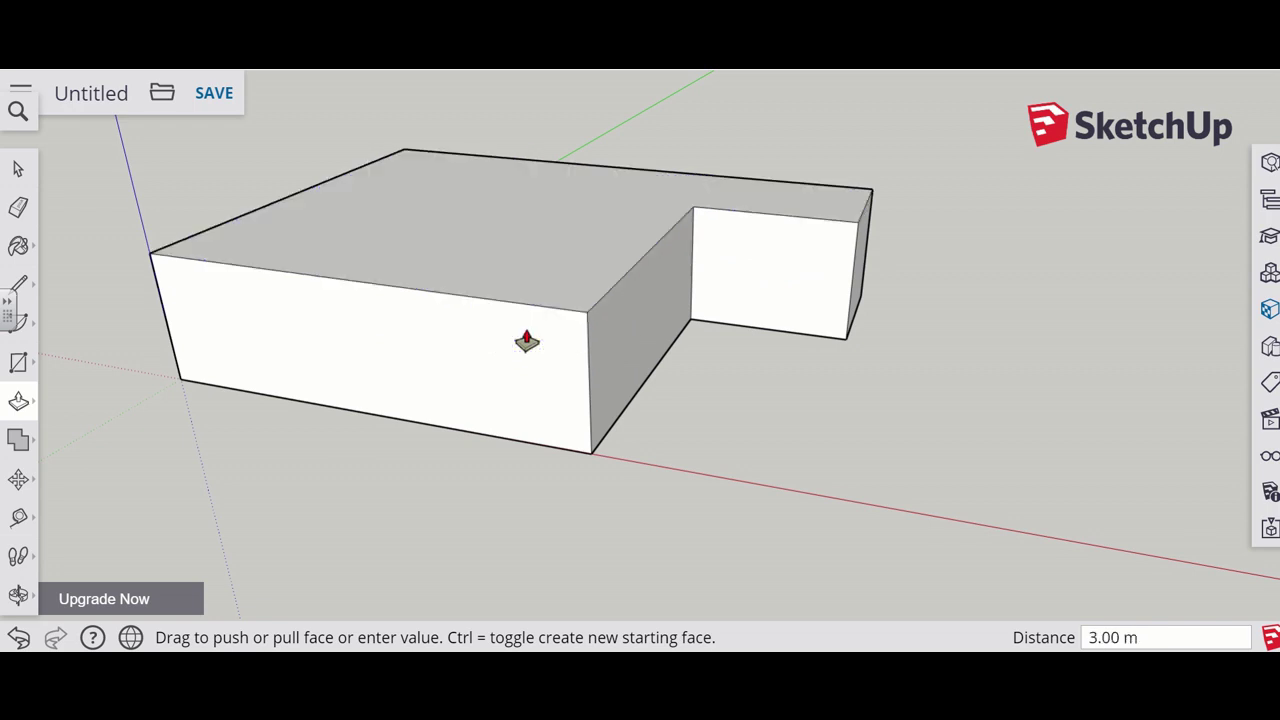
Step: Draw two connected ridge lines on the block's top face, joining the midpoint of the wing's end edge to the midpoint of the main block's front edge
scroll(396, 333, up, 2)
scroll(396, 333, down, 2)
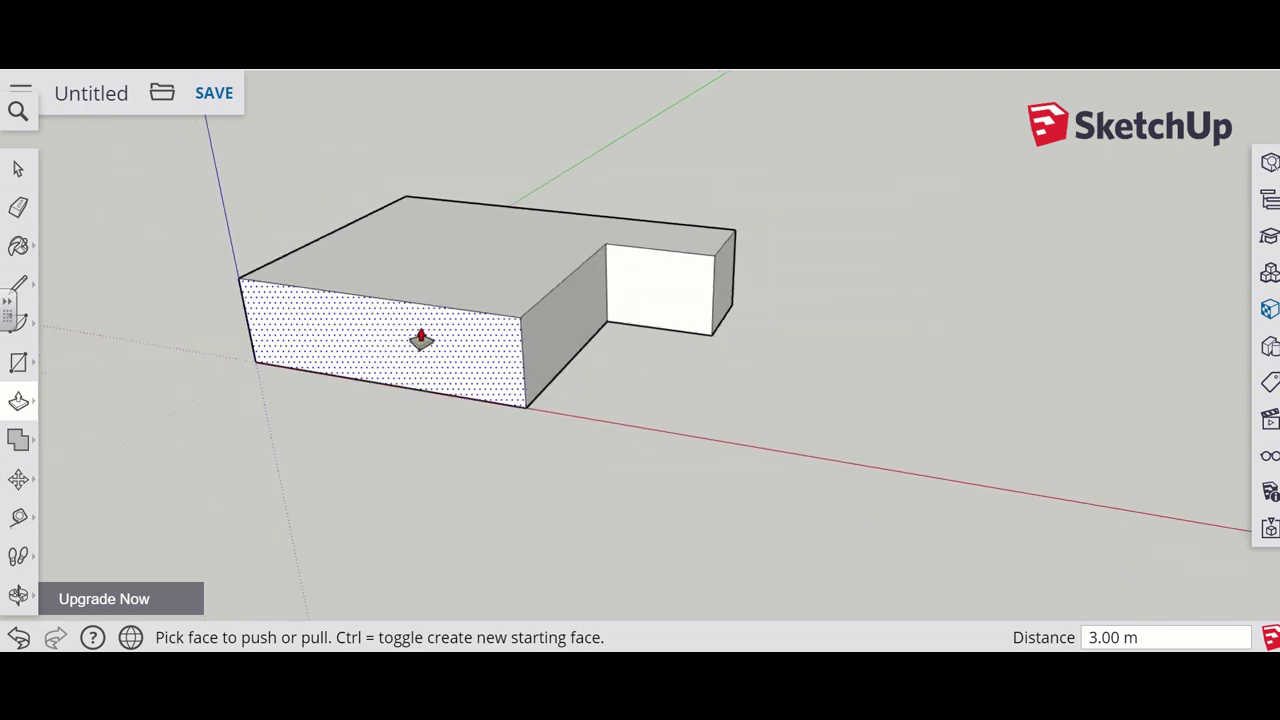
scroll(420, 337, up, 1)
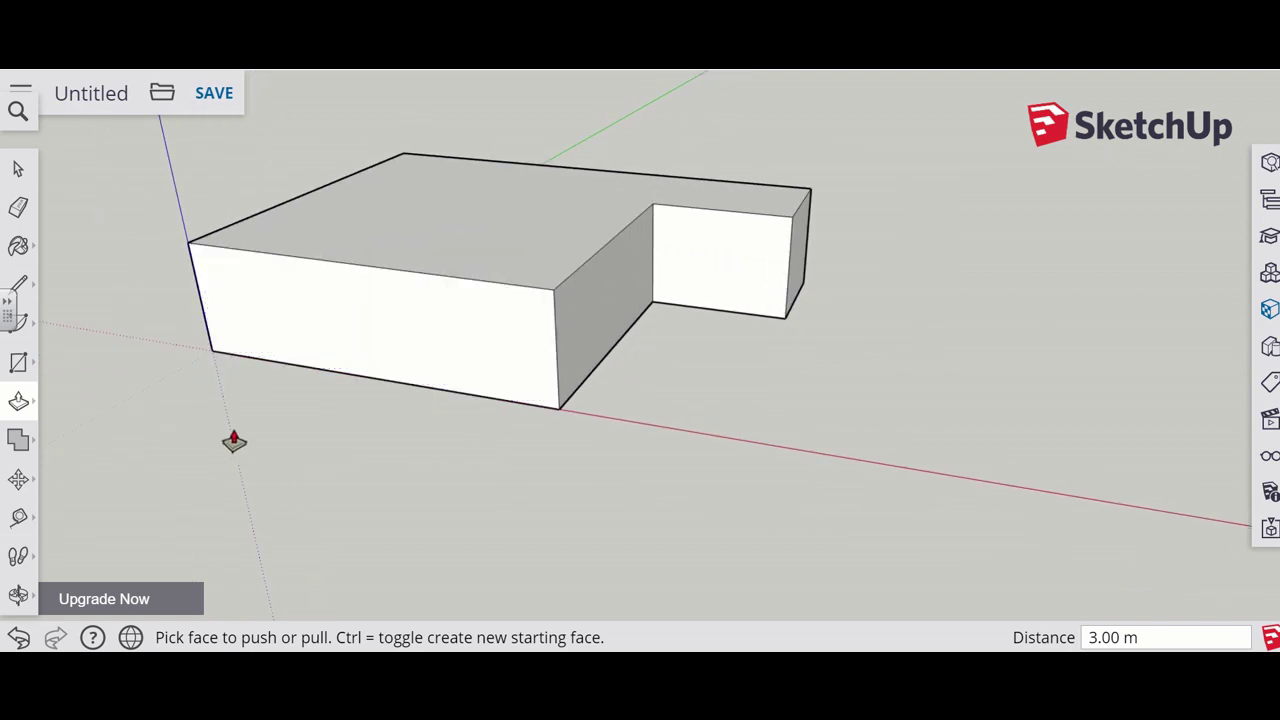
scroll(574, 251, down, 1)
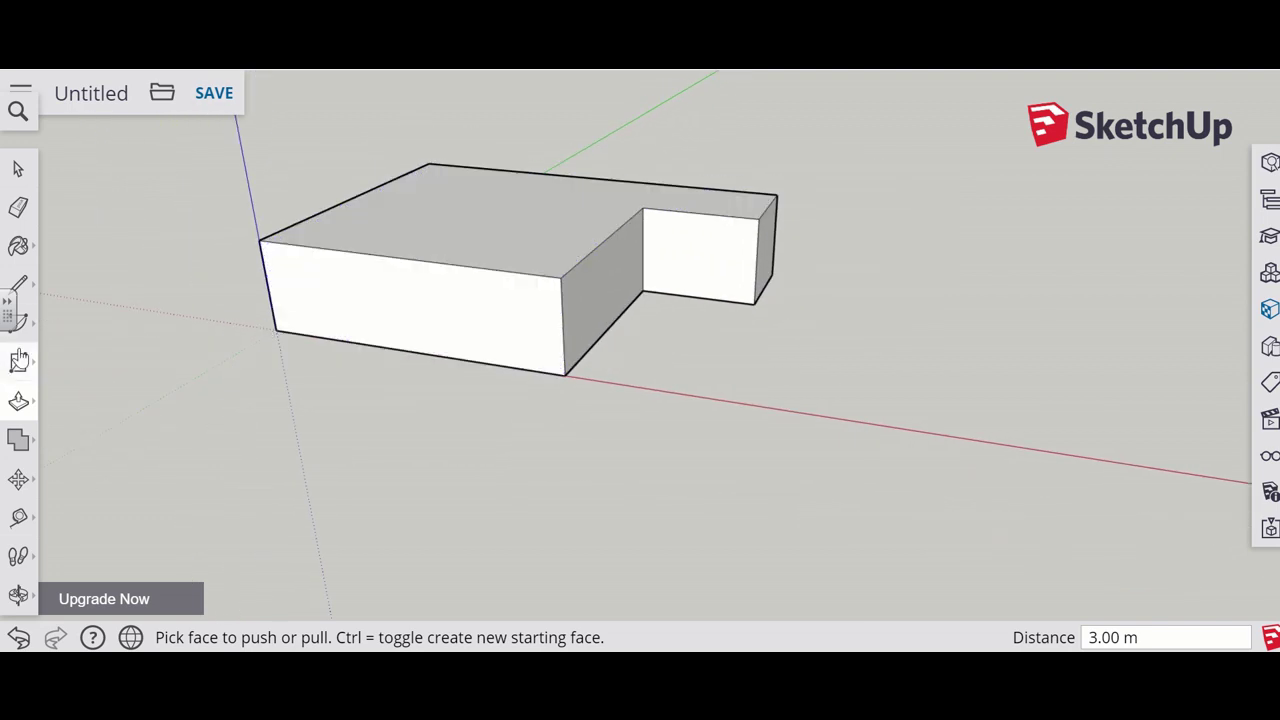
click(17, 595)
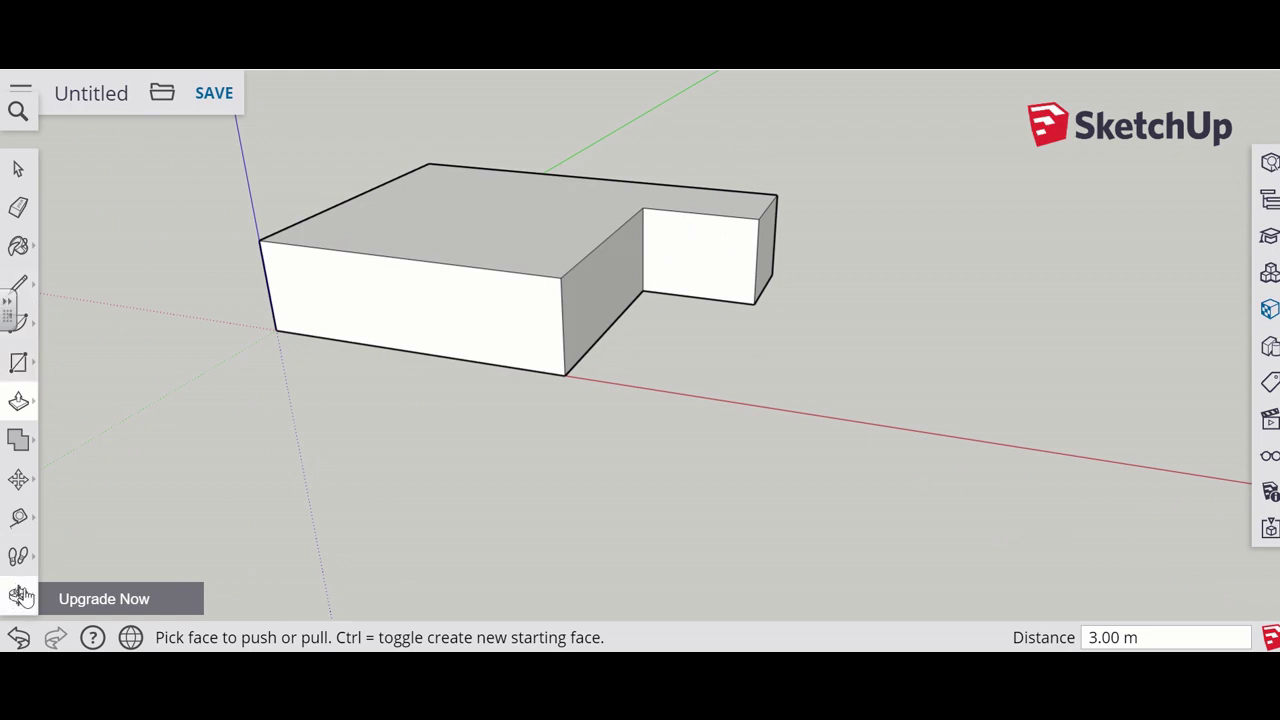
drag(423, 197, 474, 420)
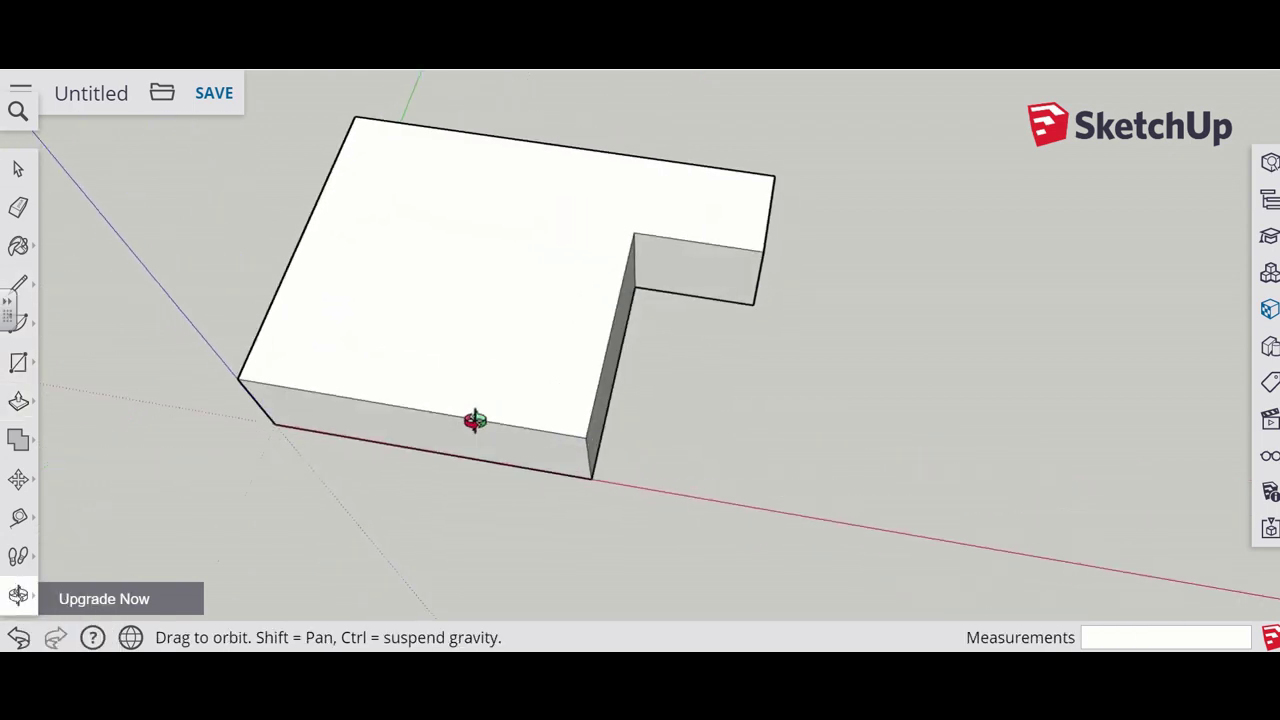
click(31, 291)
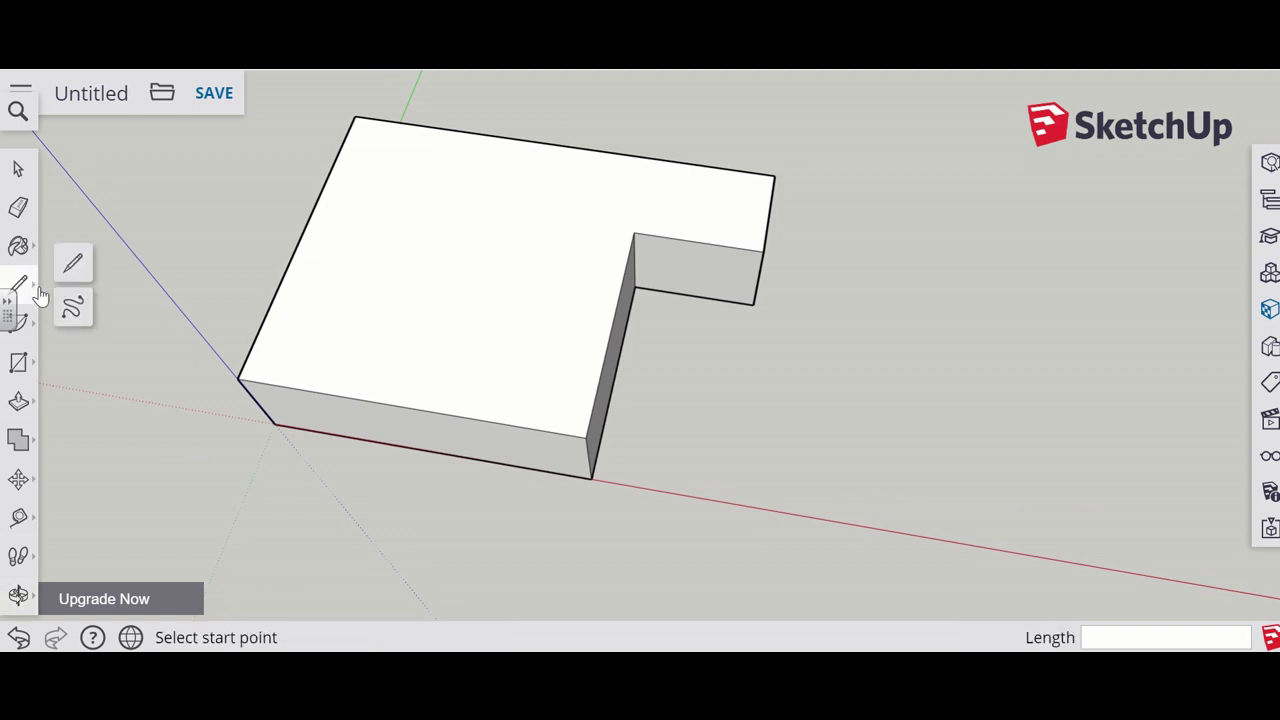
click(71, 263)
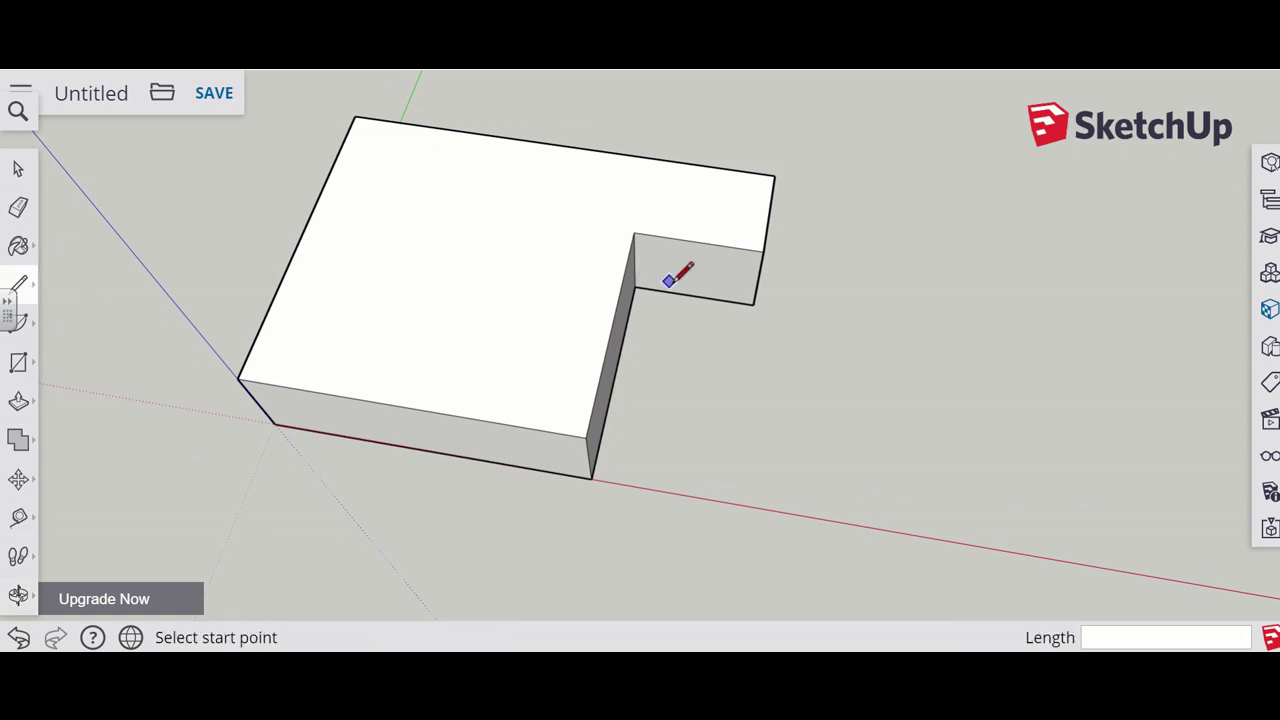
click(768, 212)
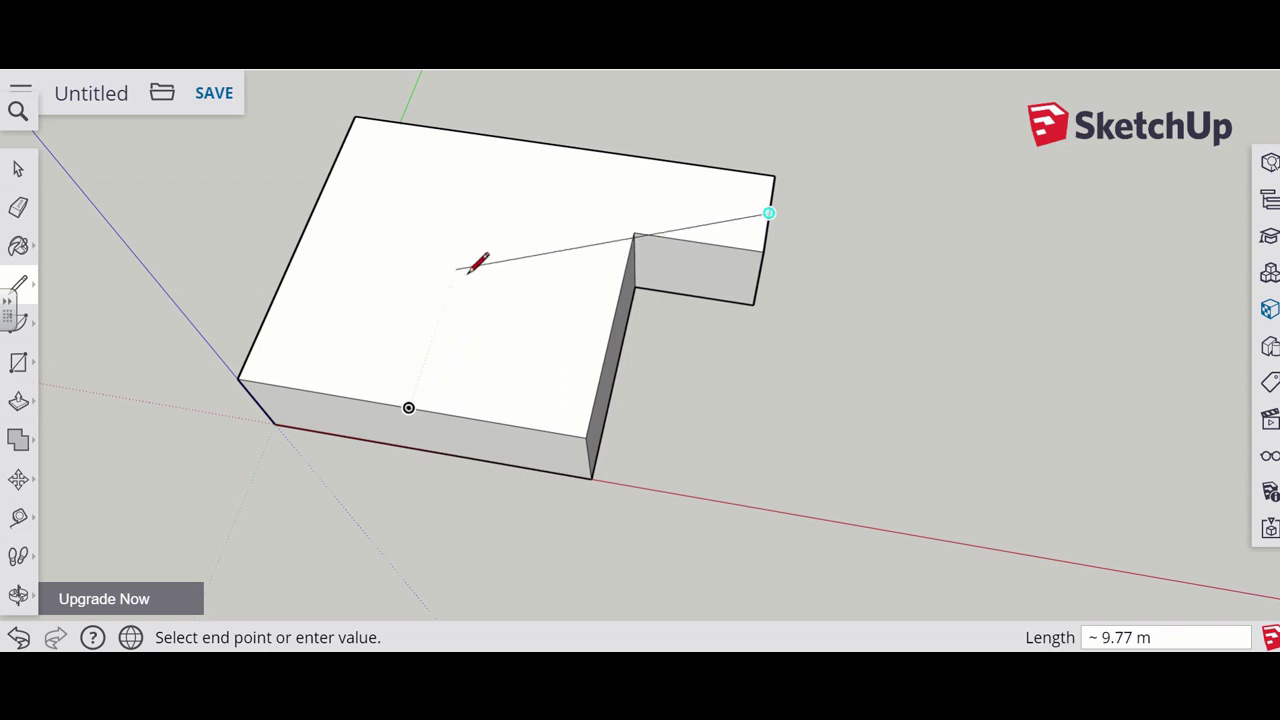
click(488, 171)
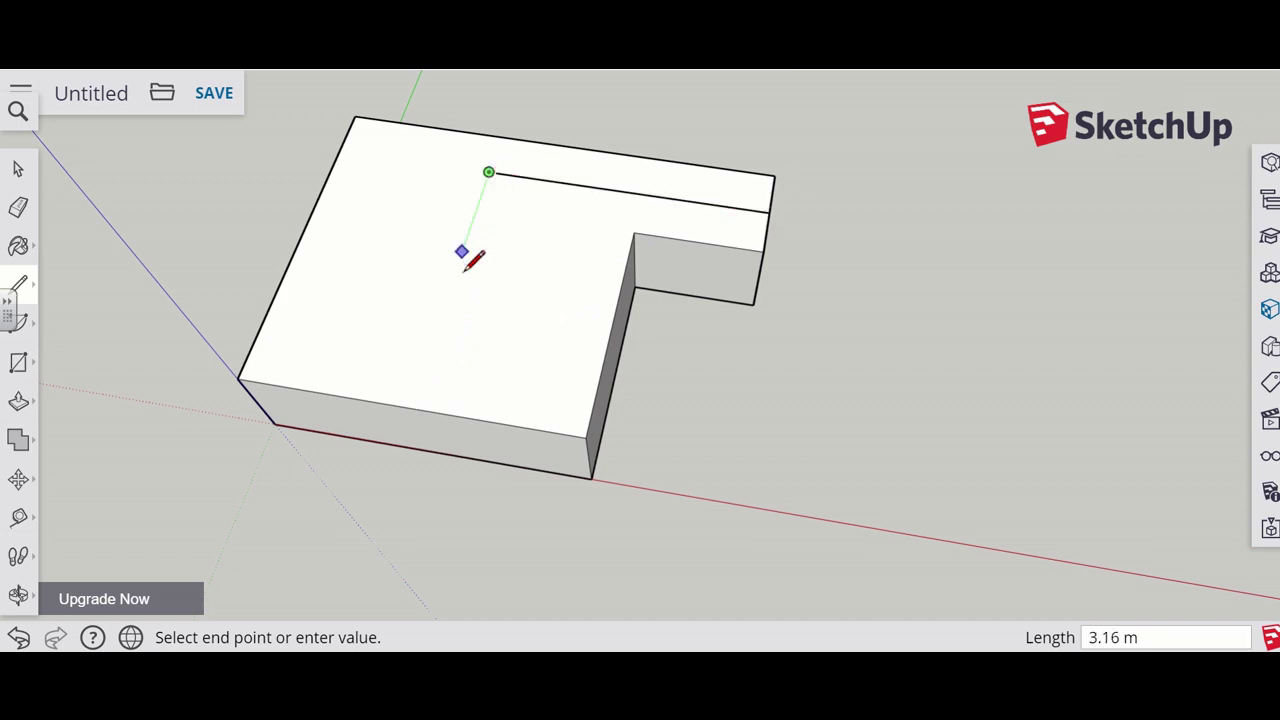
click(410, 406)
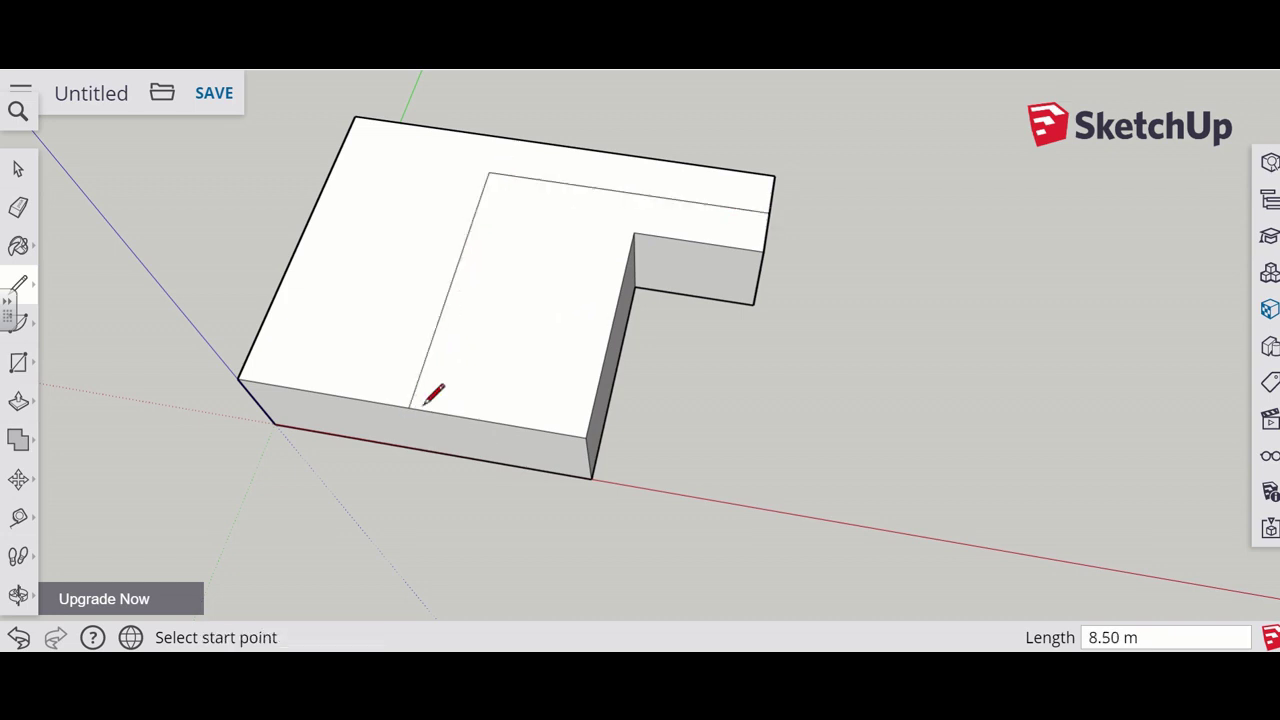
click(18, 595)
drag(343, 414, 343, 366)
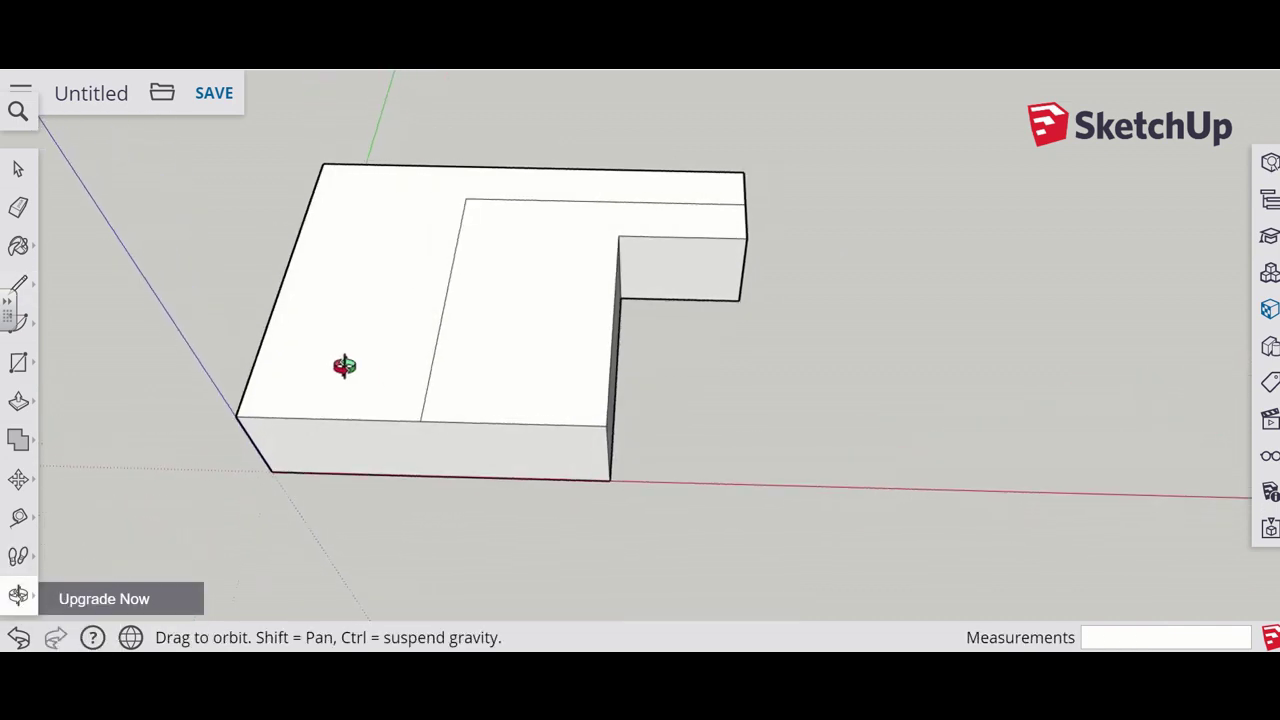
Step: Move the two connected ridge lines together 2 m up along the blue axis to form the gabled roof, then clear the selection
drag(381, 478, 232, 474)
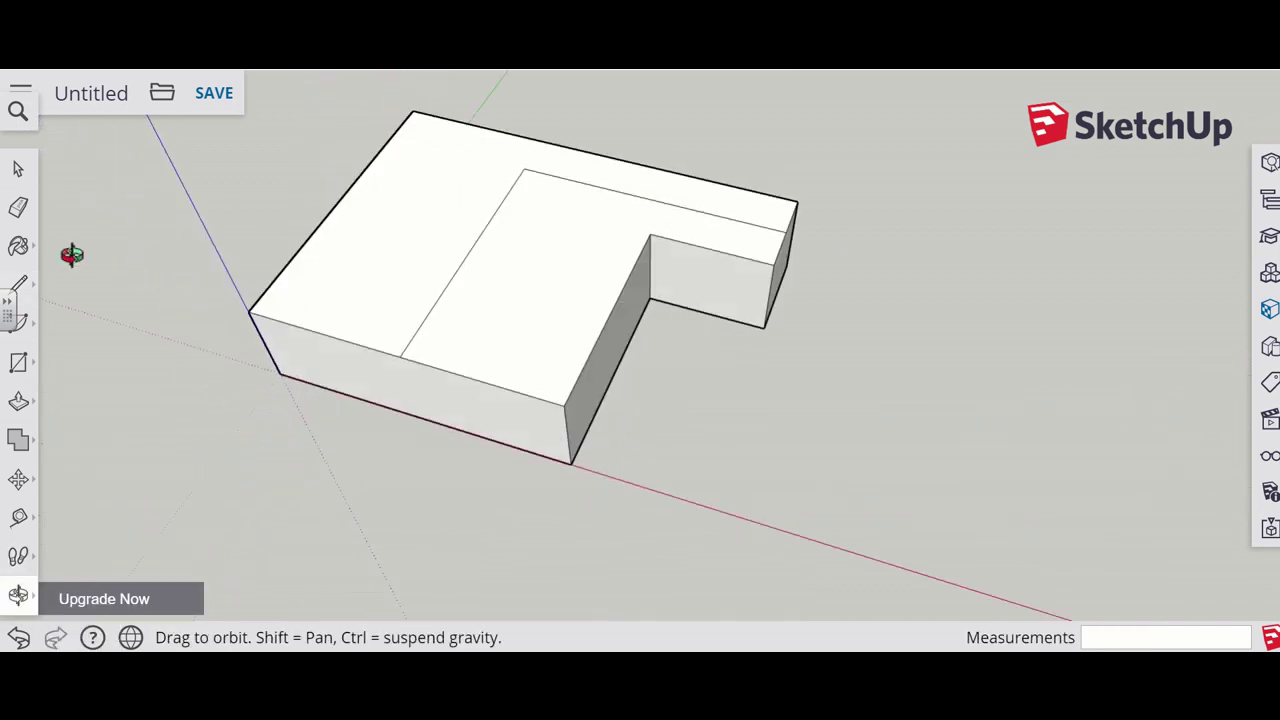
click(19, 171)
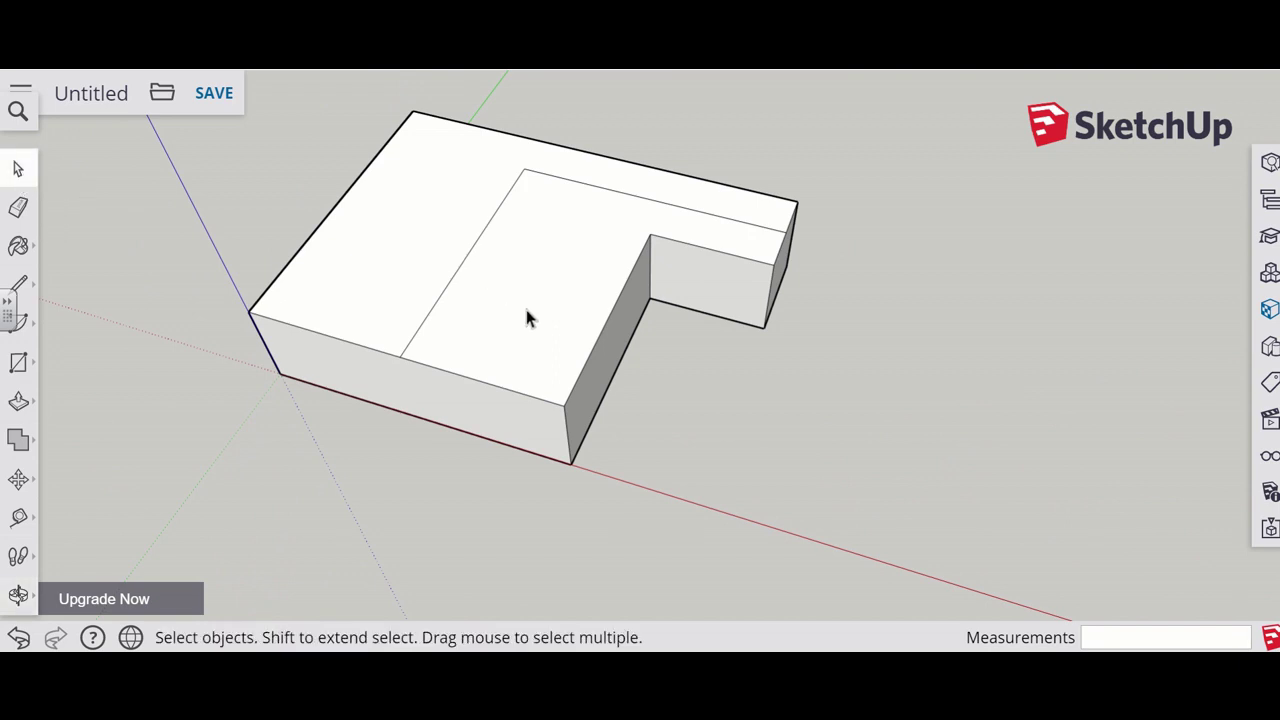
click(629, 196)
shift+click(484, 243)
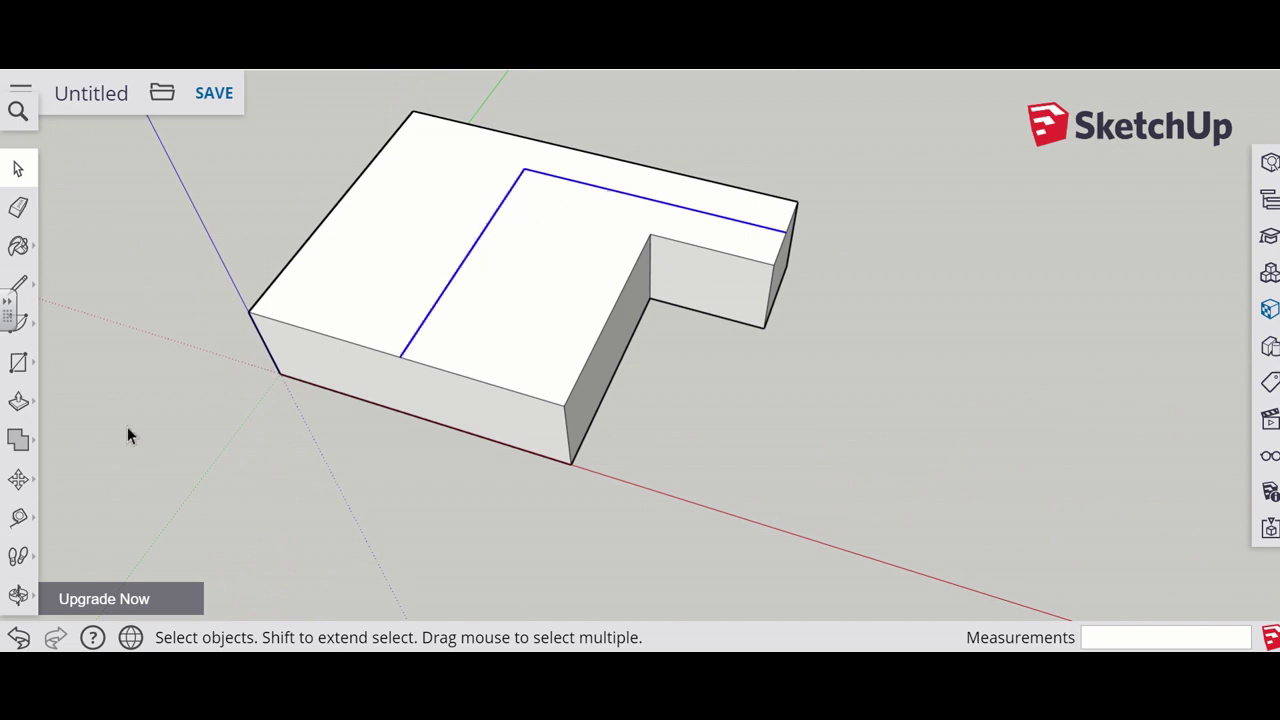
click(18, 594)
drag(297, 460, 312, 403)
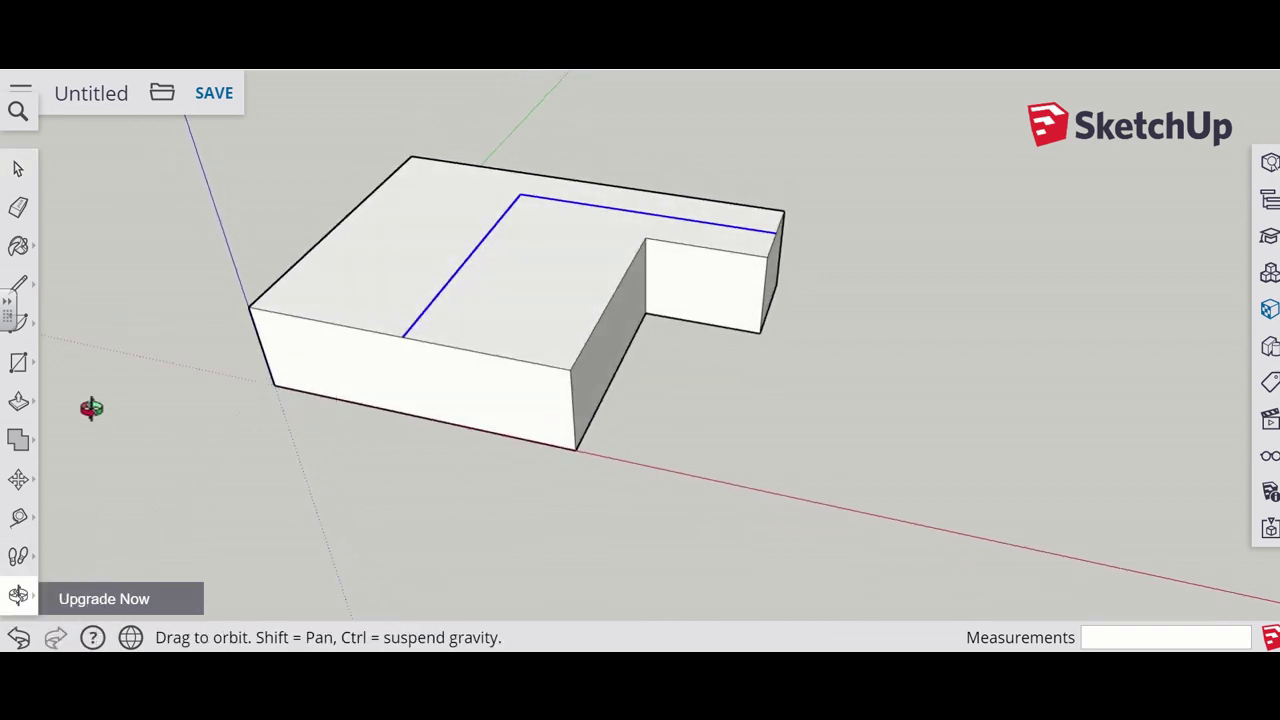
click(19, 481)
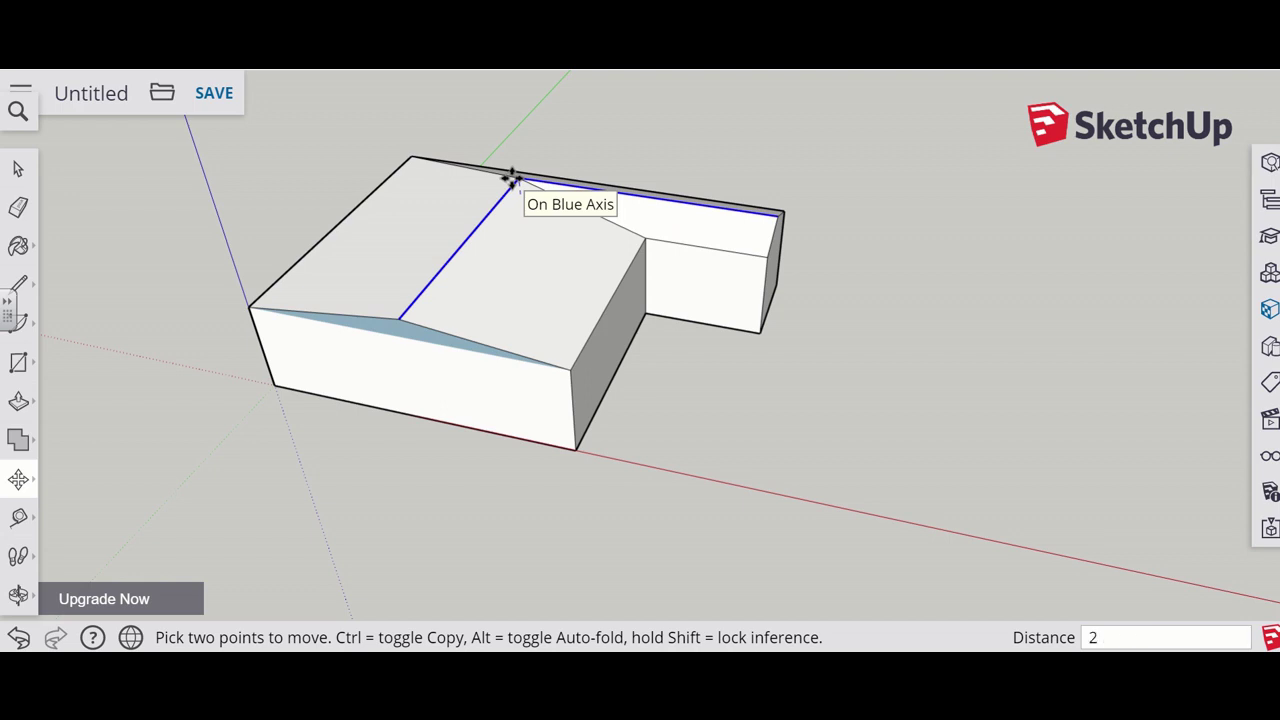
click(511, 177)
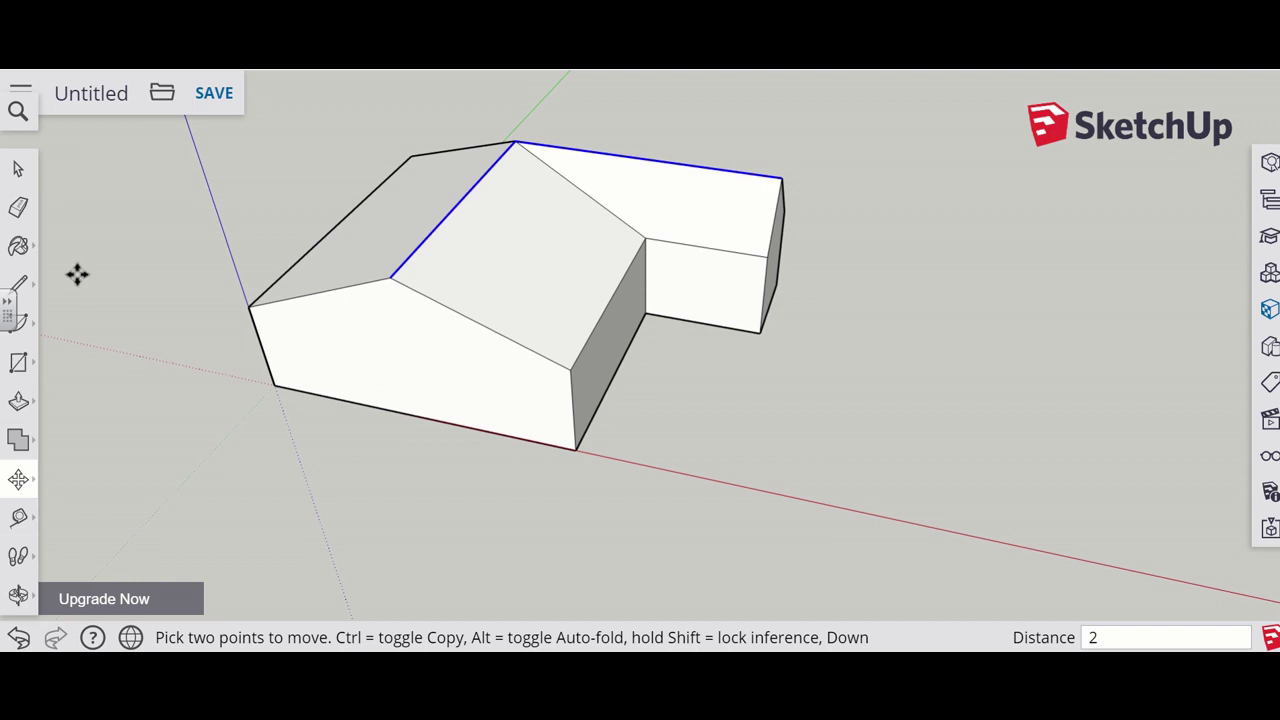
click(18, 594)
drag(834, 334, 175, 235)
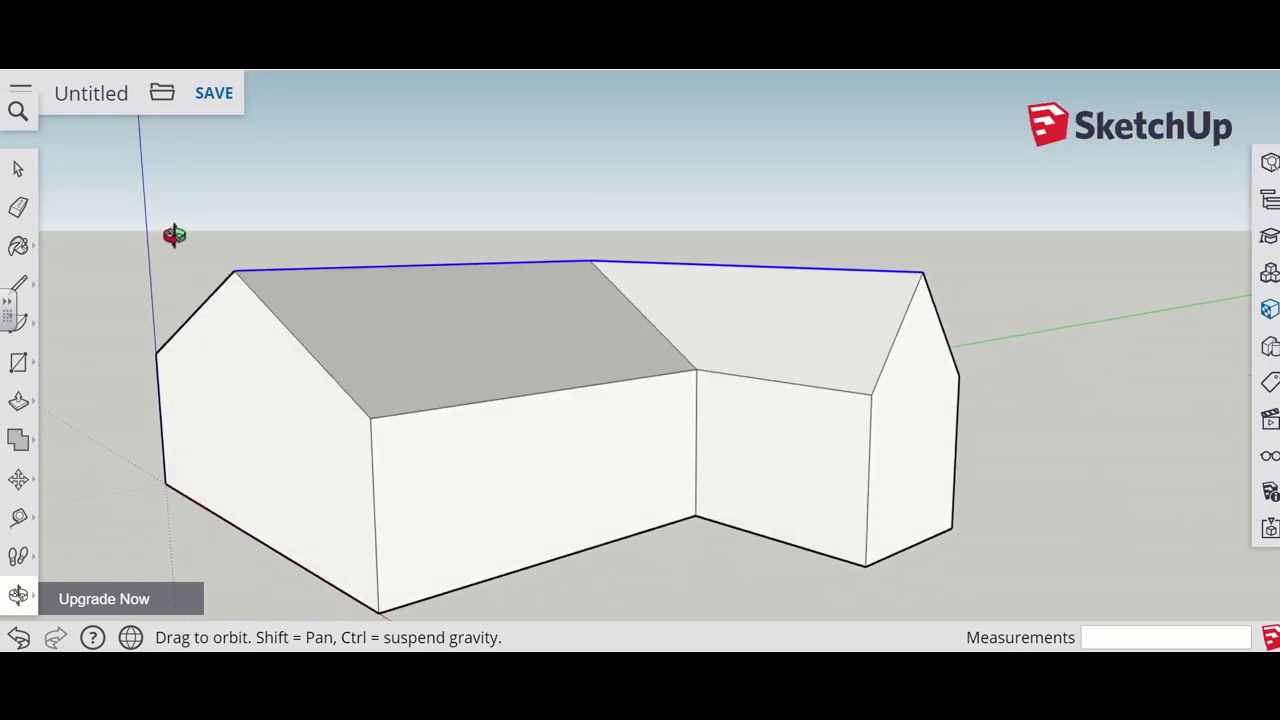
click(18, 169)
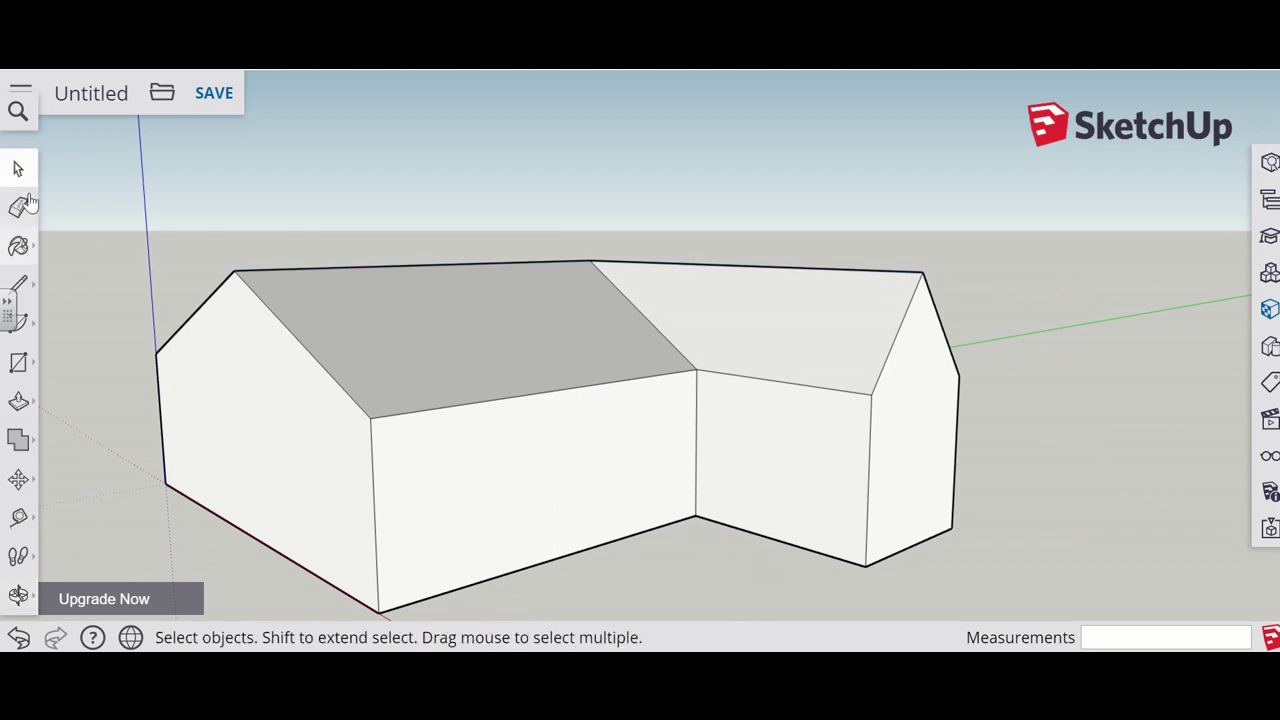
Step: Draw a rectangle about 3.47 by 2.68 m on the wing's inner side wall, starting on its bottom edge near the inside corner
click(18, 595)
drag(637, 477, 777, 491)
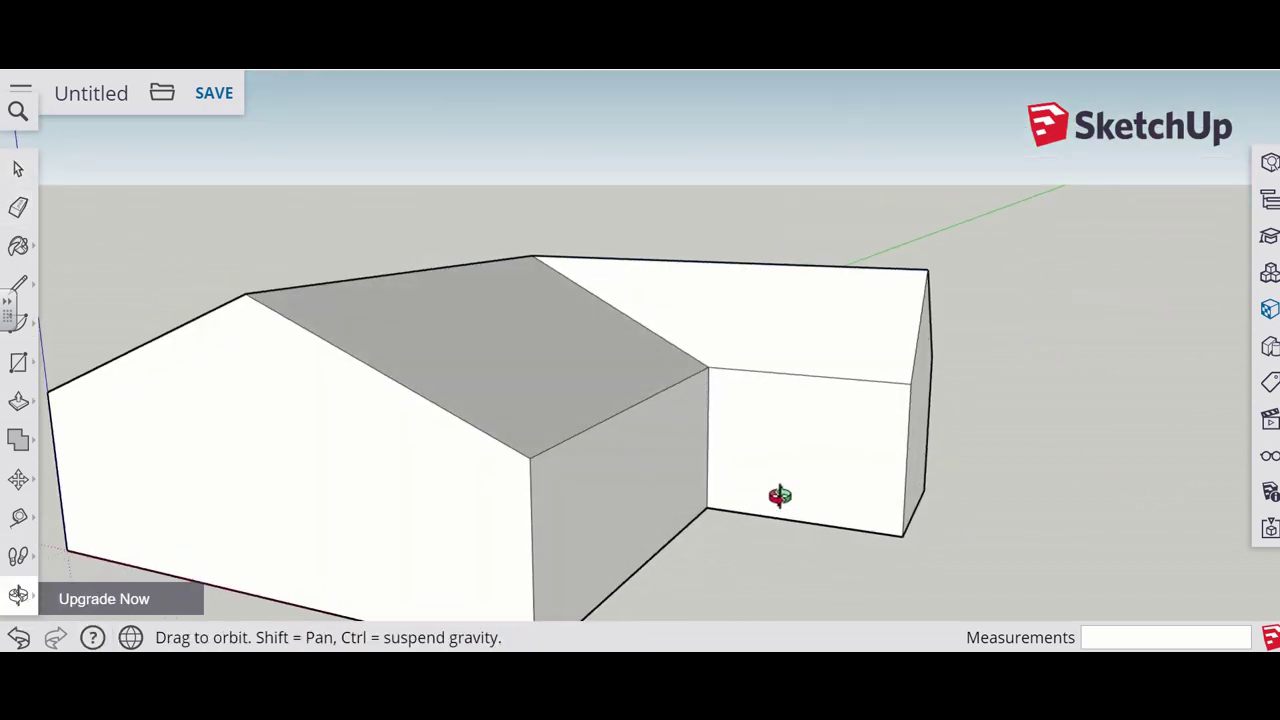
click(30, 362)
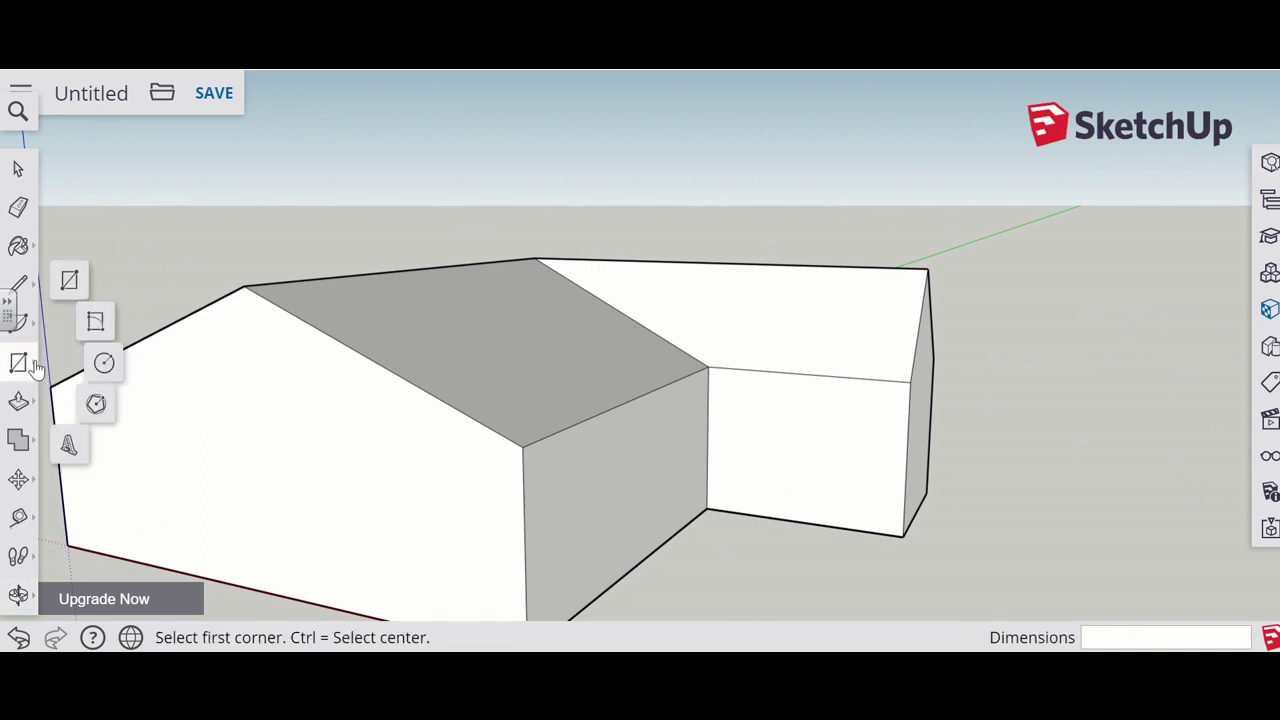
click(718, 510)
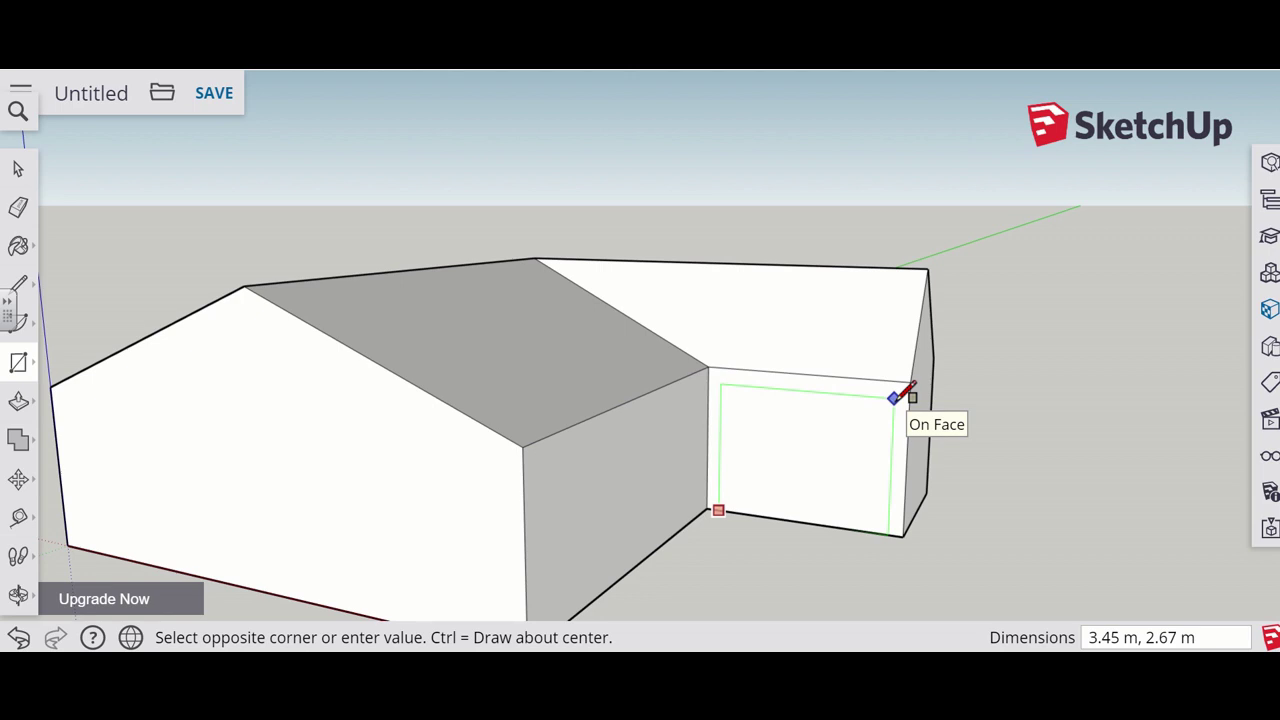
click(893, 397)
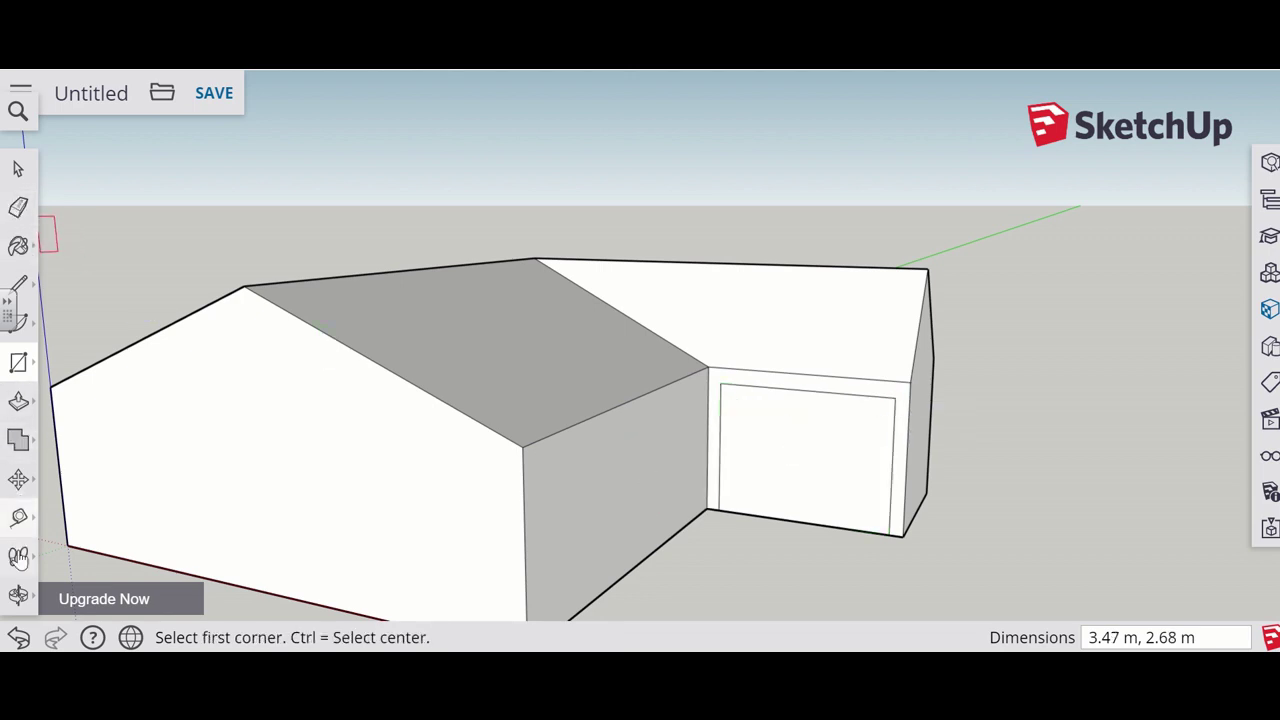
Step: Push/Pull the rectangle 3 m inward through the wing to cut an open passage
click(18, 400)
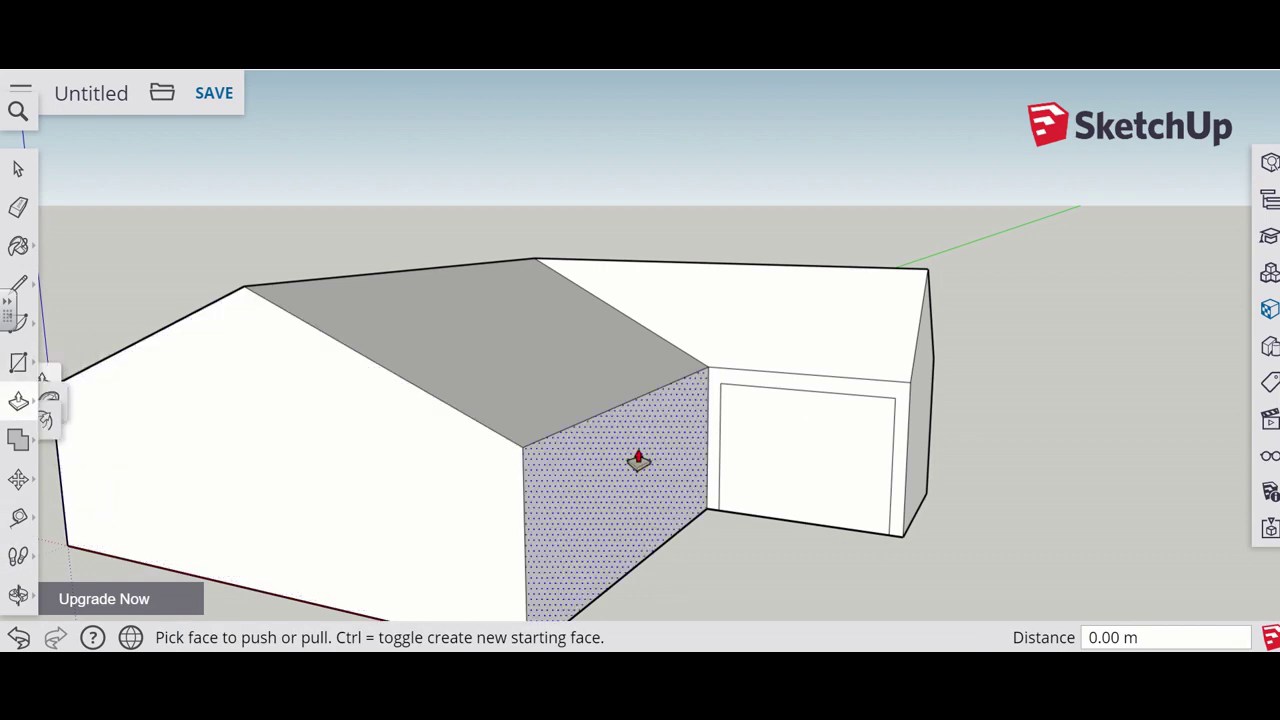
click(810, 512)
click(845, 468)
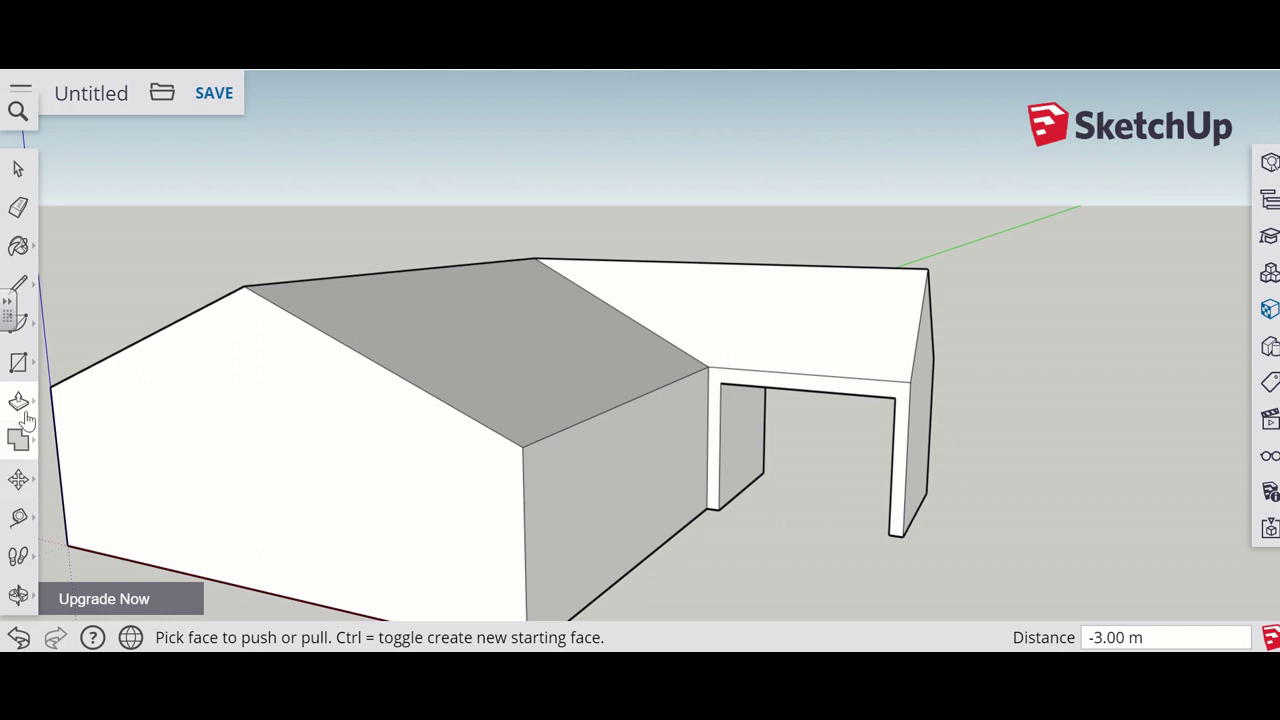
click(20, 594)
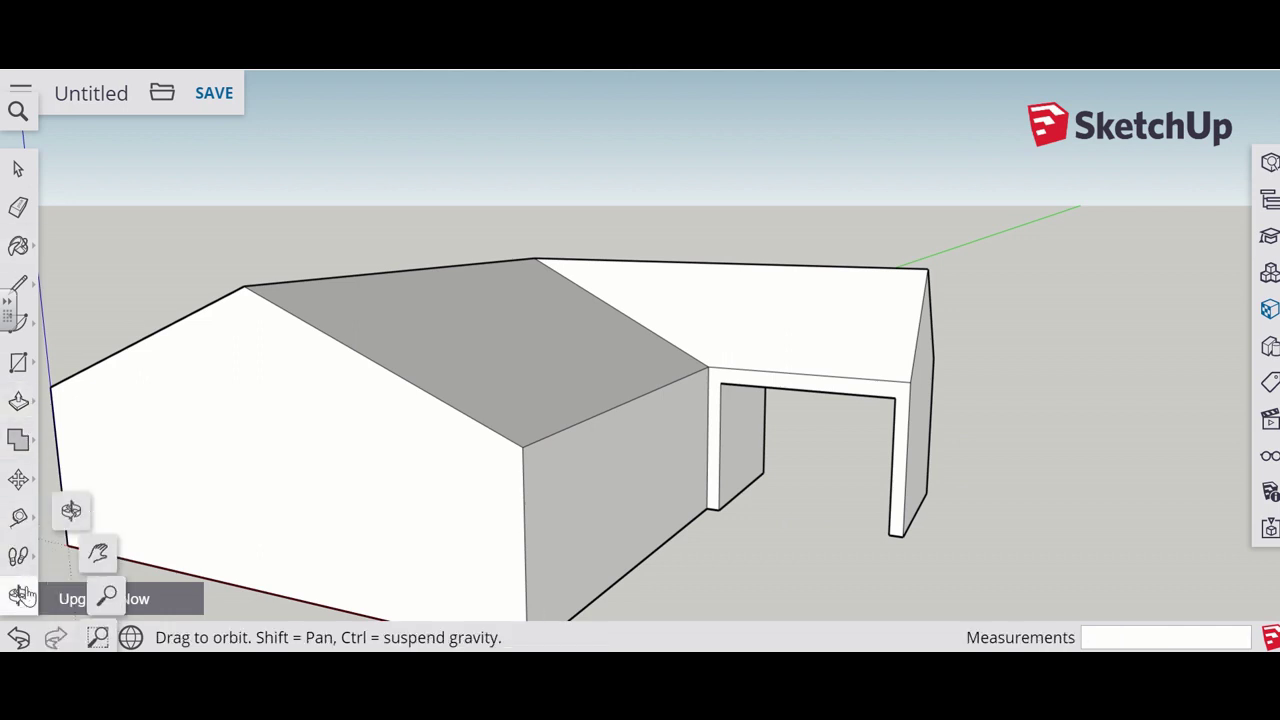
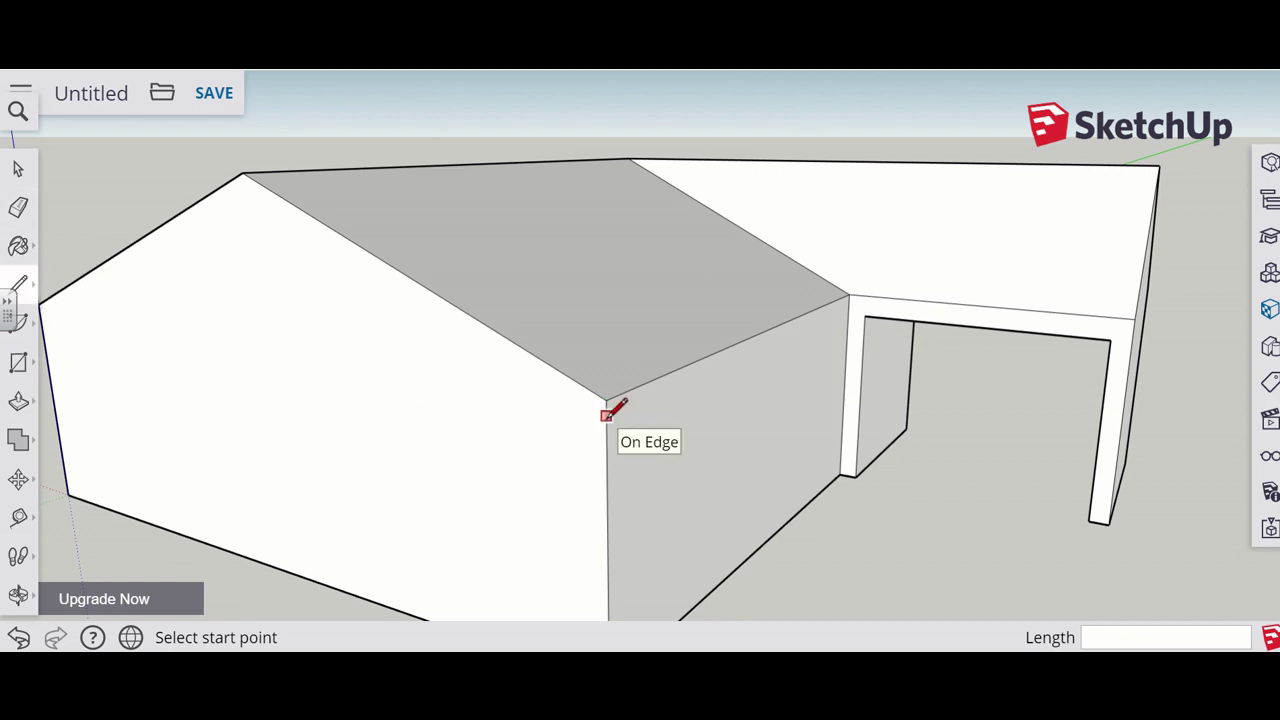
click(606, 414)
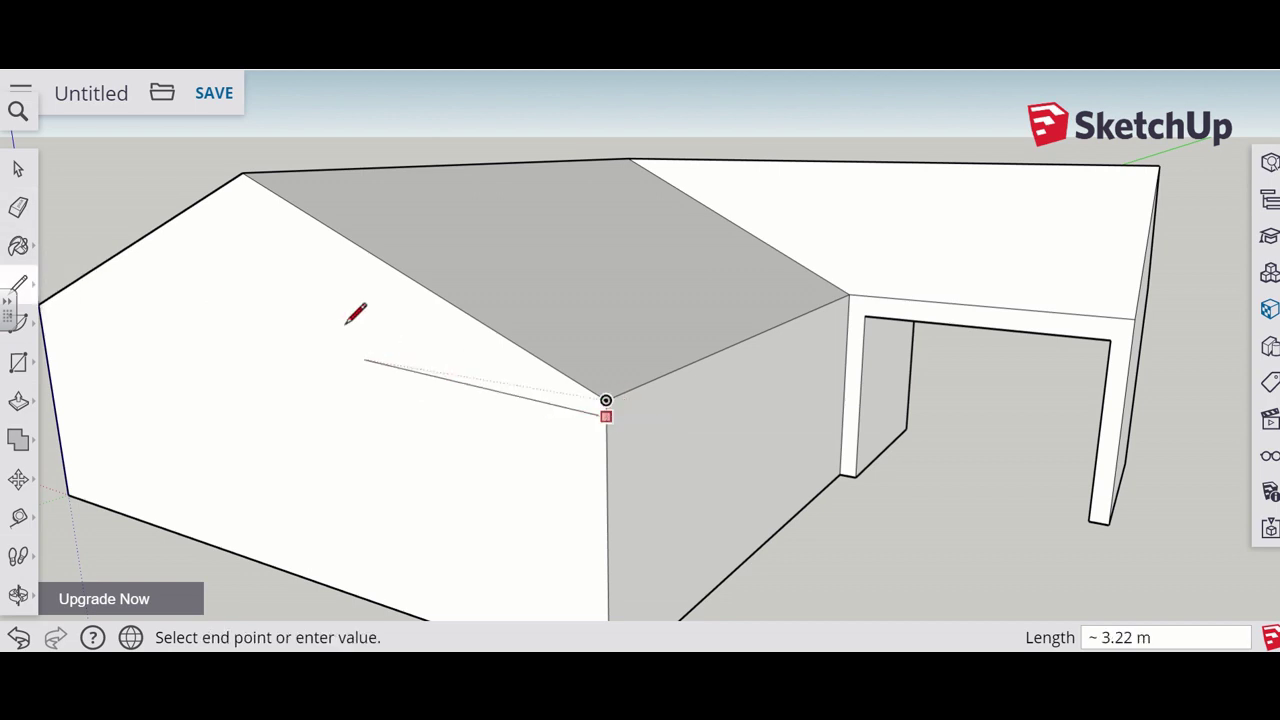
click(243, 194)
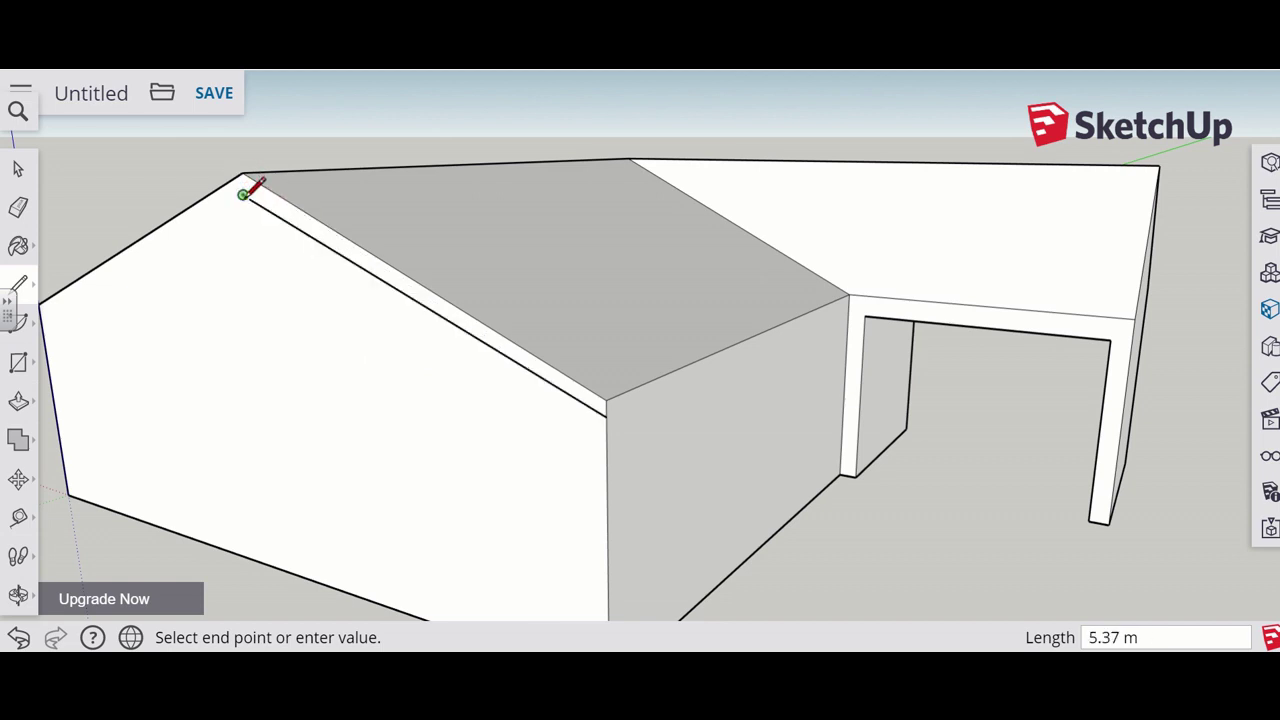
click(43, 314)
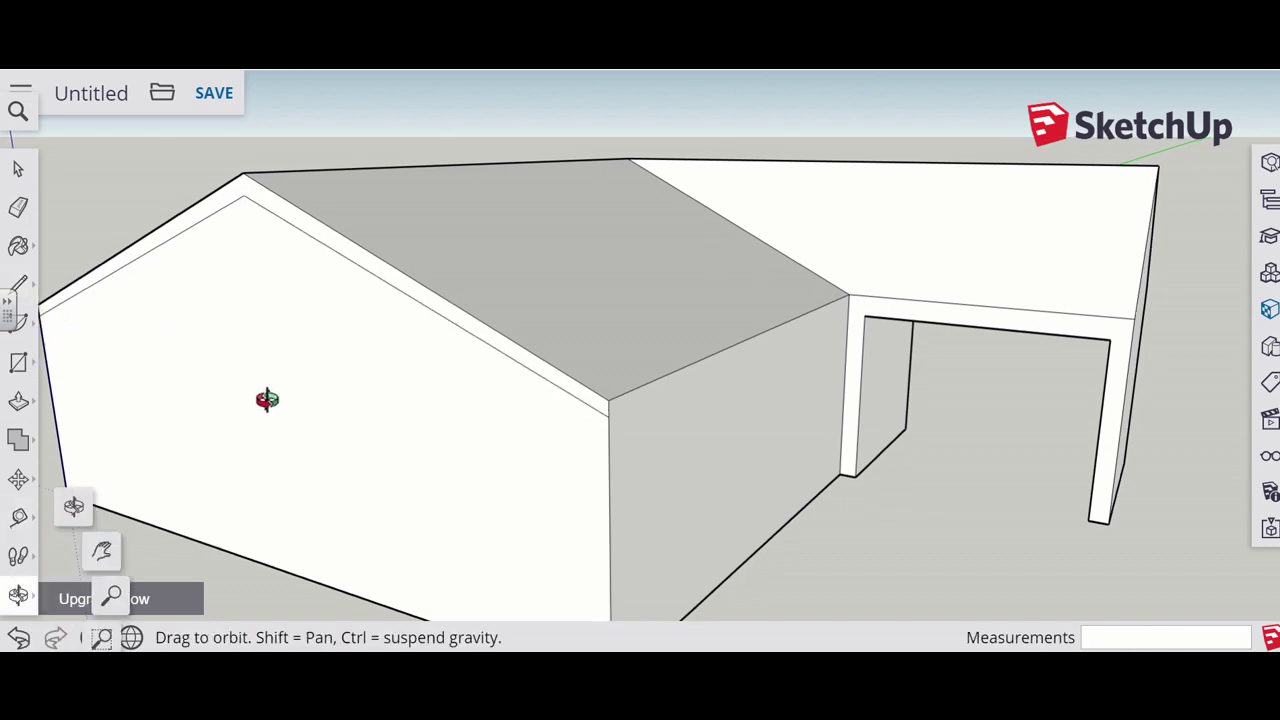
middle_drag(266, 400, 445, 377)
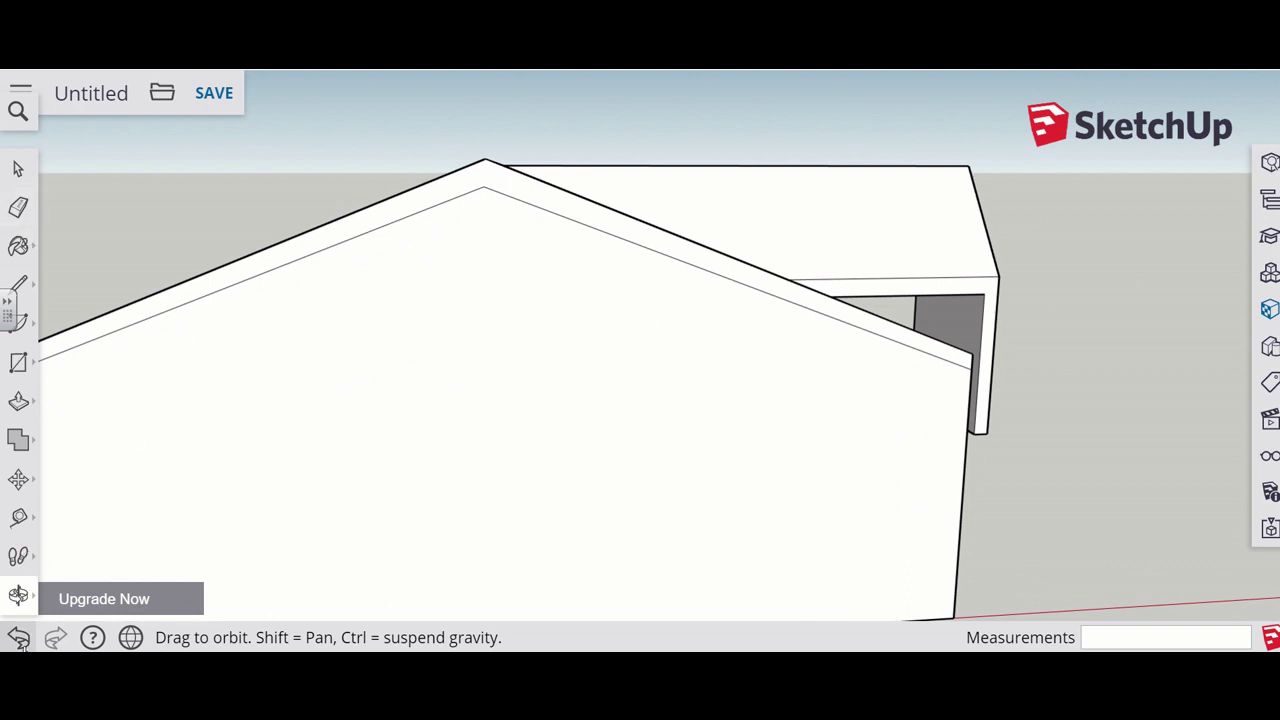
click(19, 638)
click(19, 638)
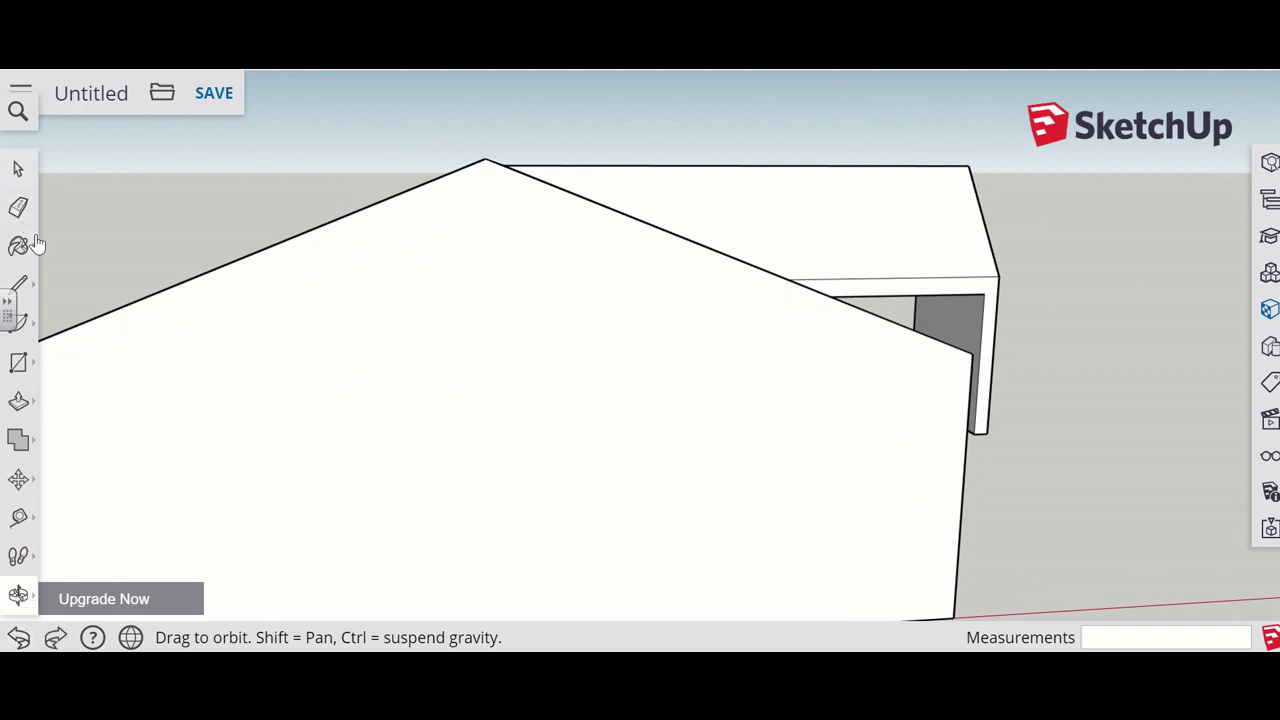
Step: Draw a short vertical line down from the front gable's peak and continue it parallel to the roof slope to the wall edge beside the inner corner
click(19, 284)
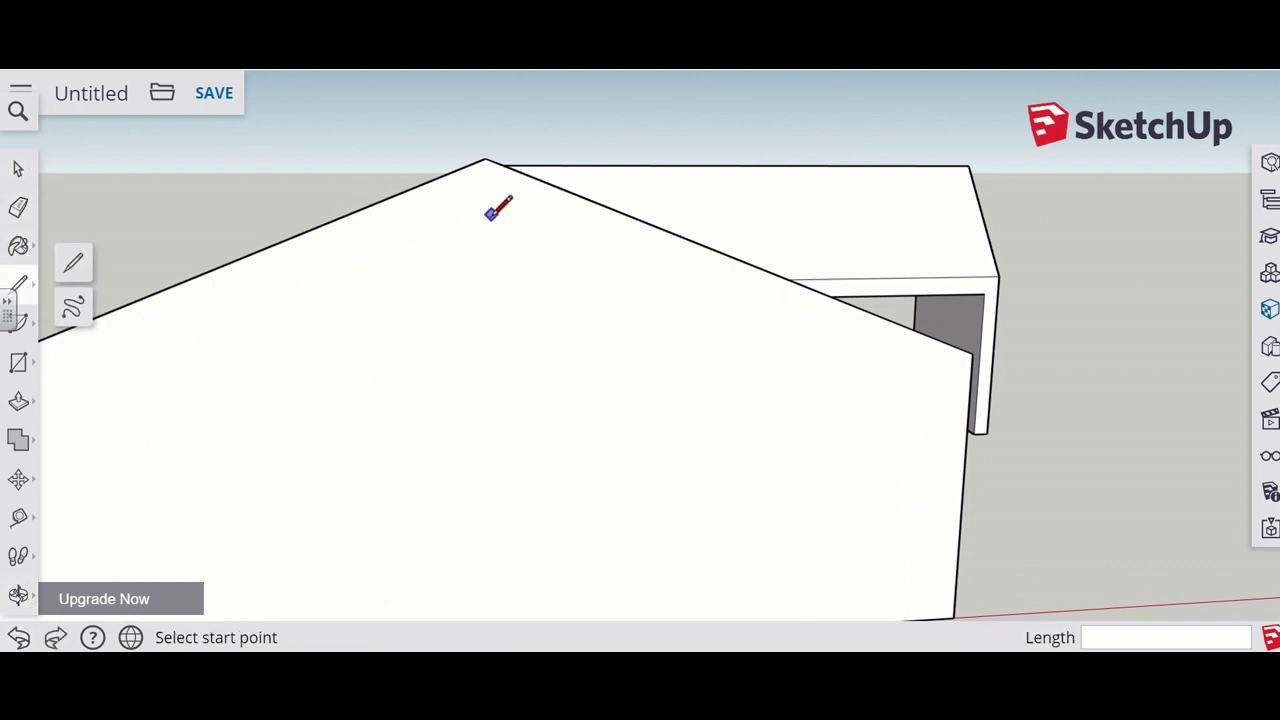
click(484, 158)
click(485, 187)
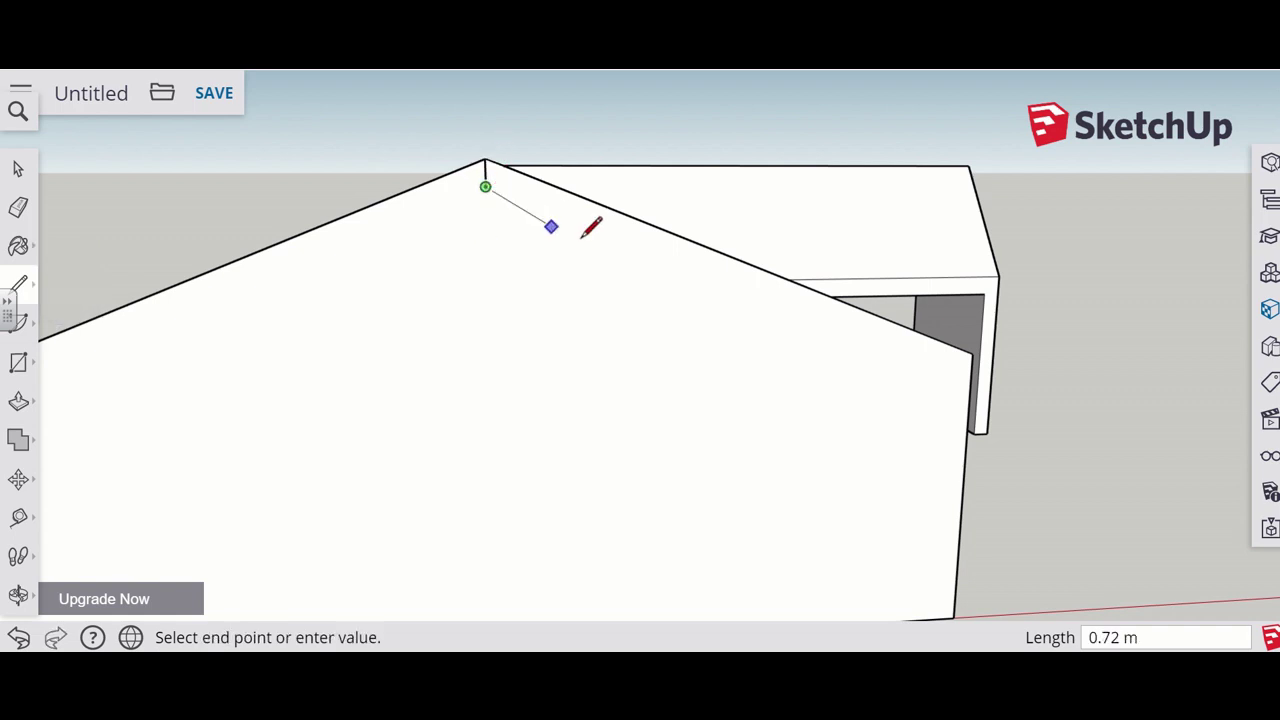
click(972, 378)
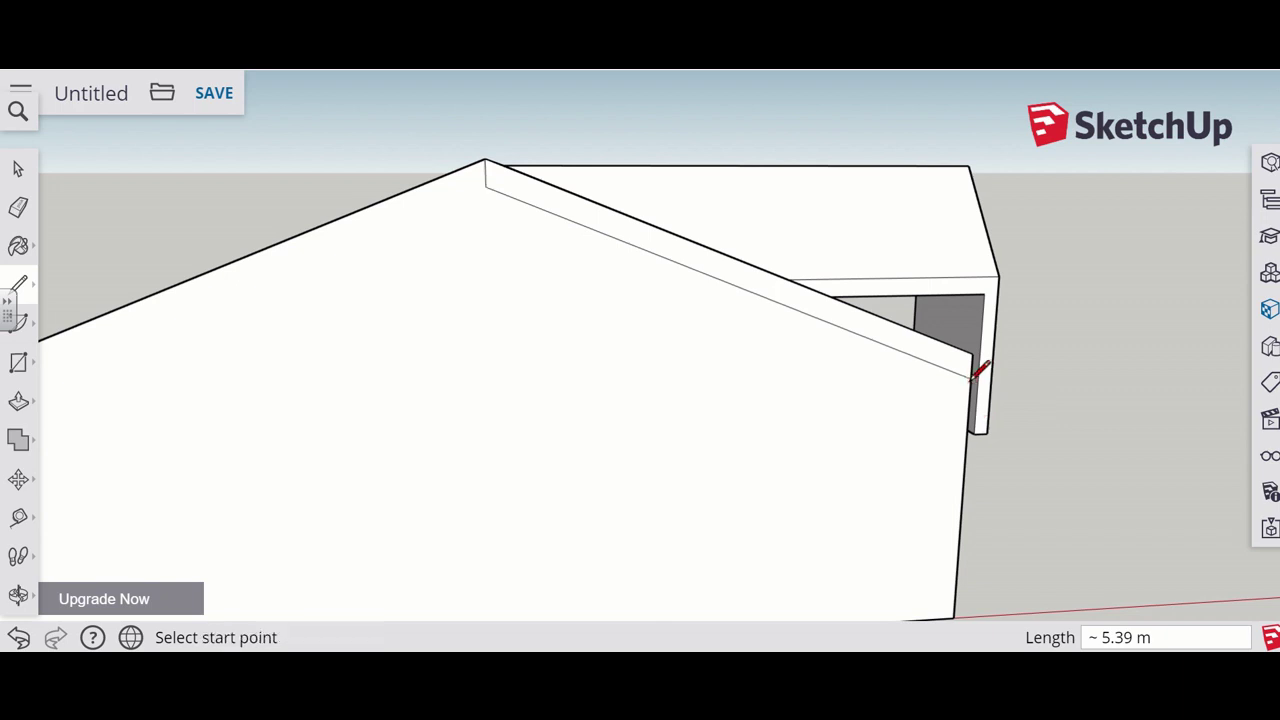
Step: Draw the matching sloped line from the short vertical line's lower end to the gable's opposite wall edge, then erase the vertical line
click(18, 595)
drag(116, 521, 143, 466)
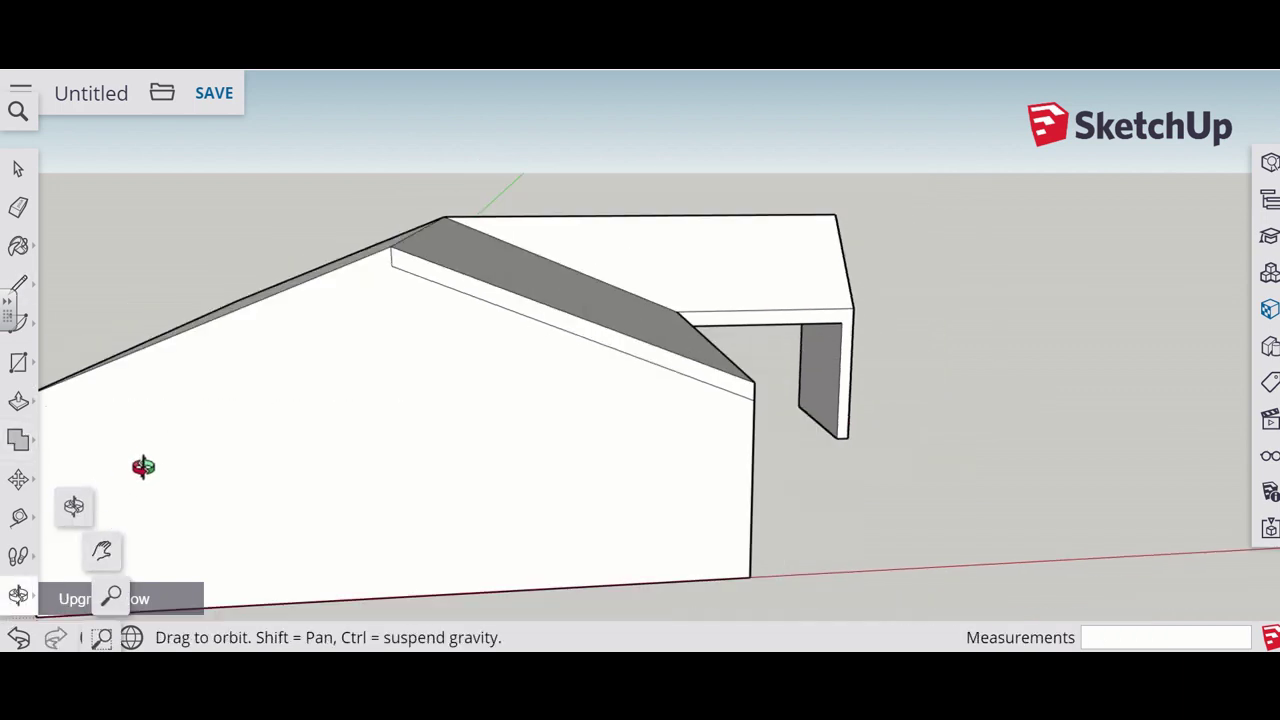
click(101, 551)
drag(200, 500, 168, 484)
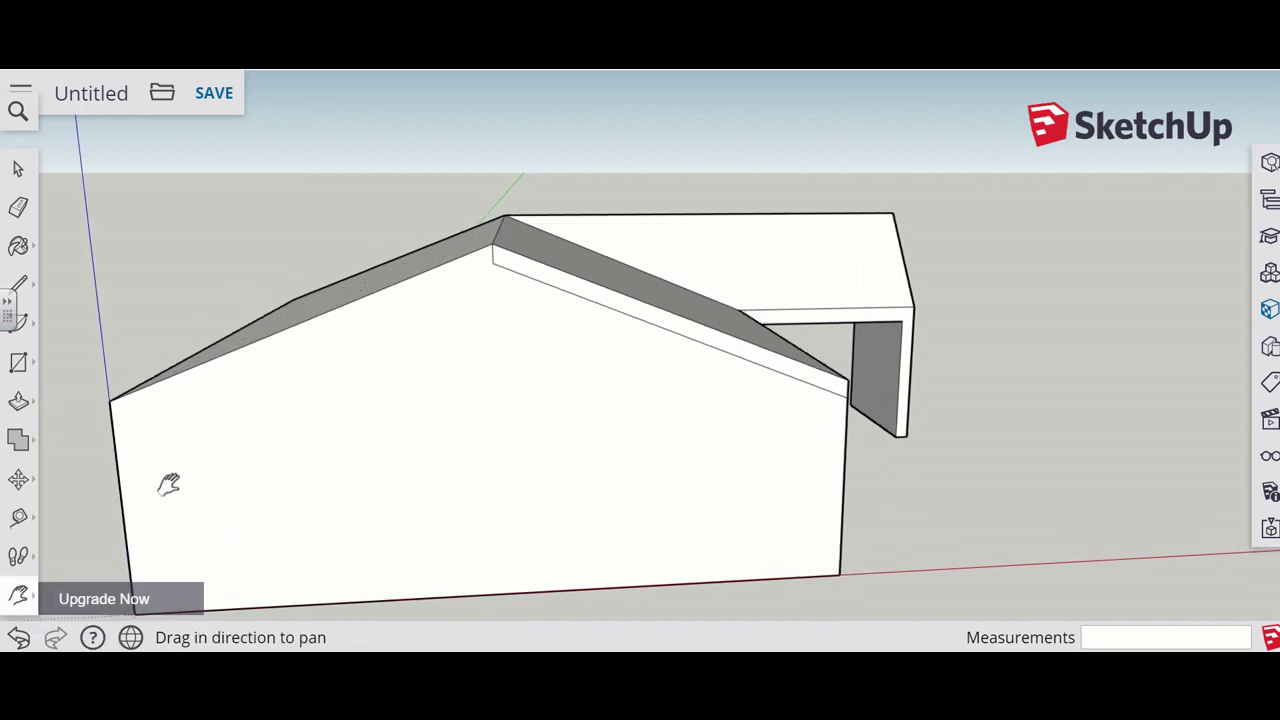
click(18, 284)
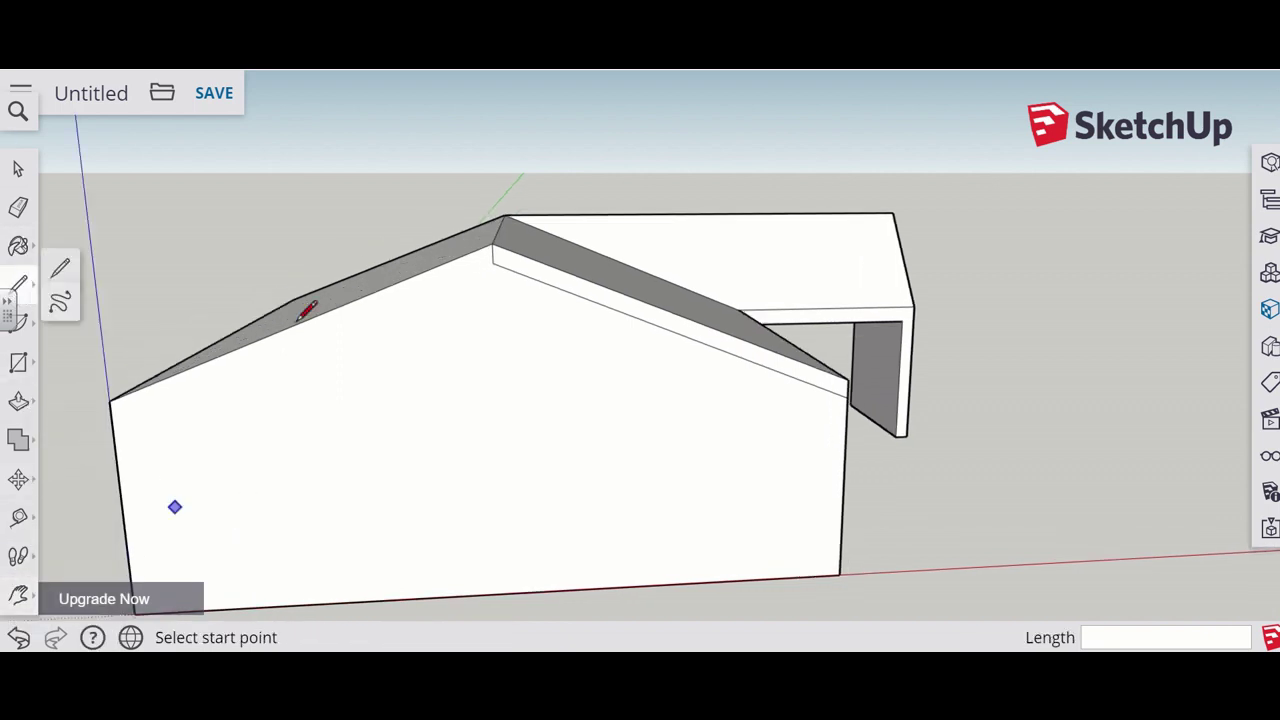
click(493, 263)
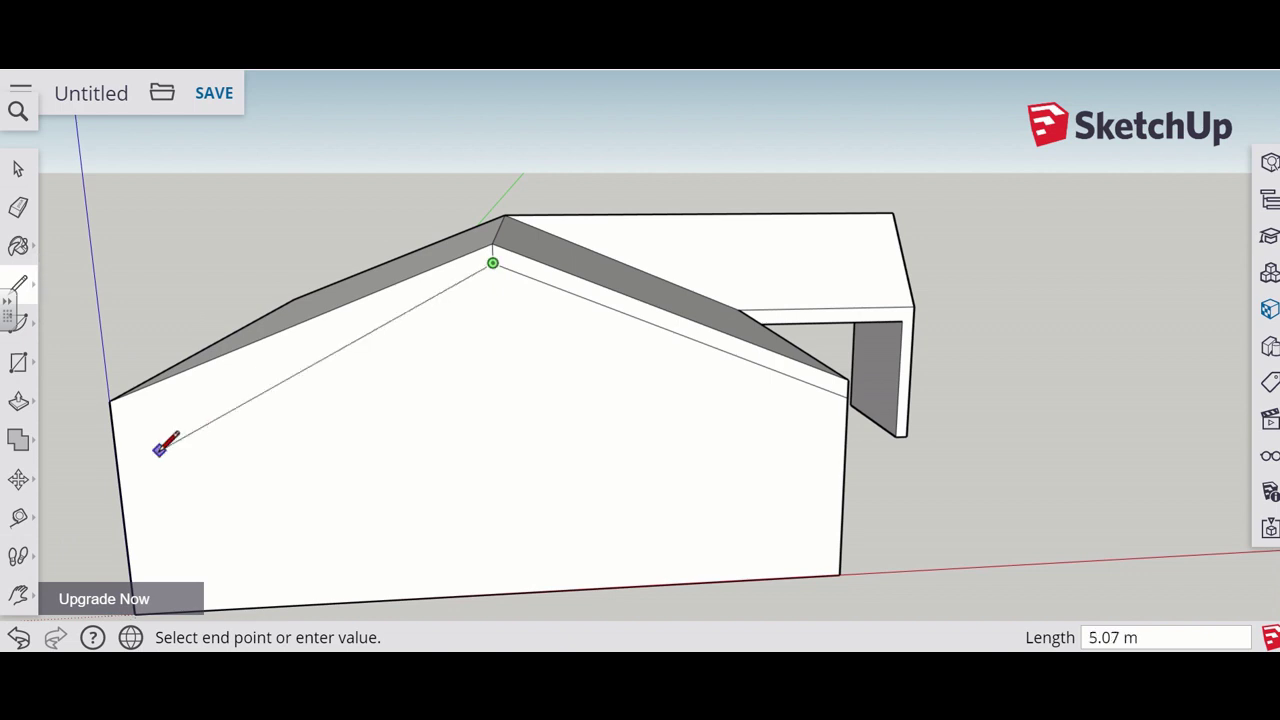
click(112, 418)
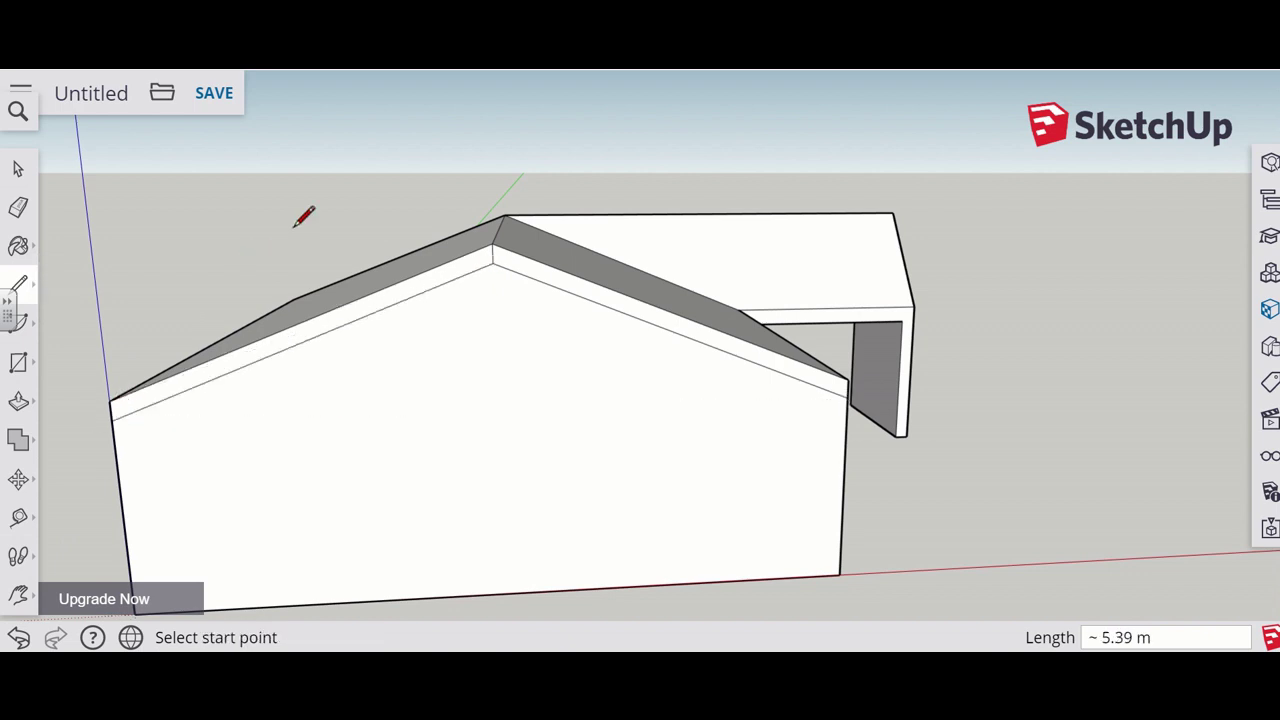
click(18, 207)
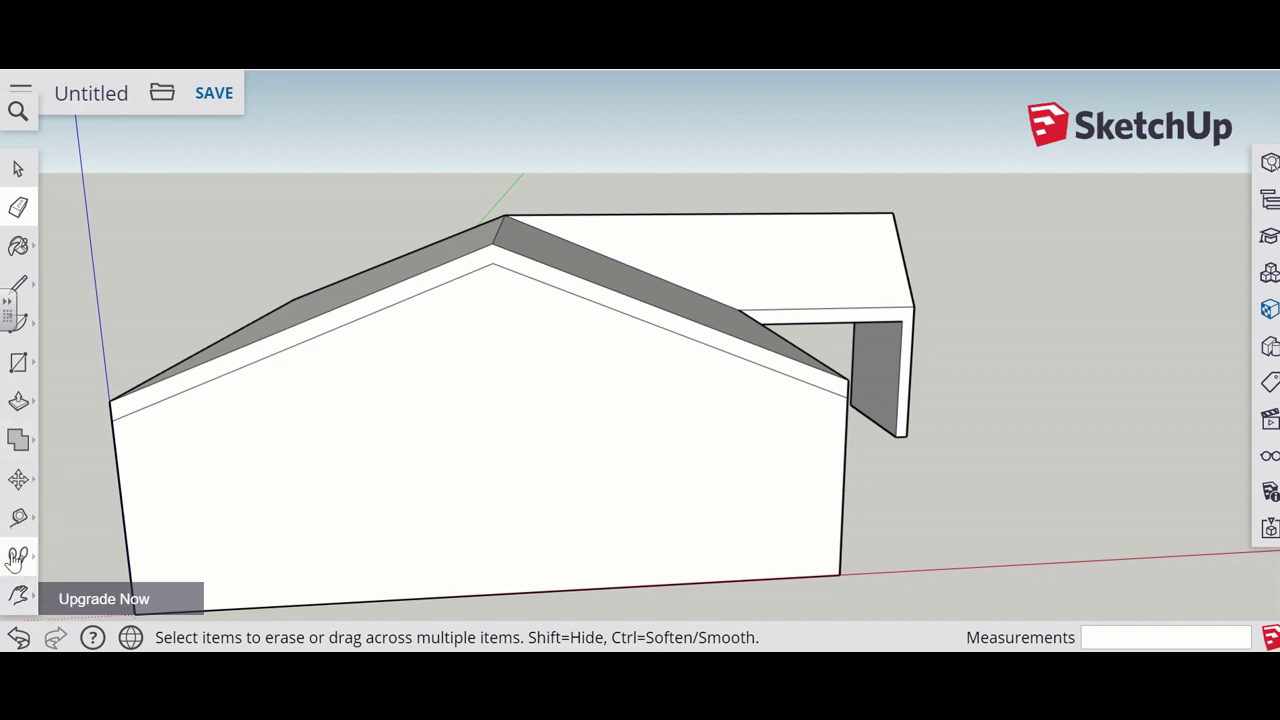
Step: Push/Pull the narrow band under the front gable's roof edges outward about 0.14 m as a roof overhang
click(18, 594)
click(74, 506)
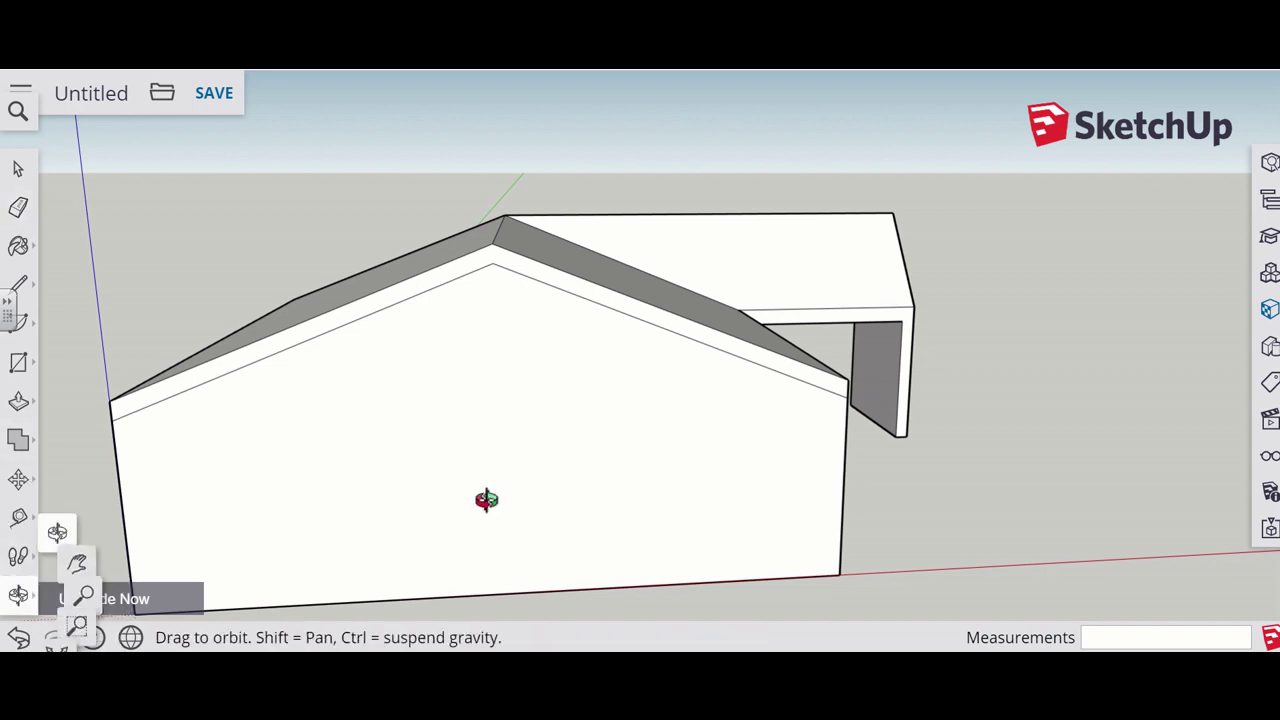
drag(486, 500, 366, 474)
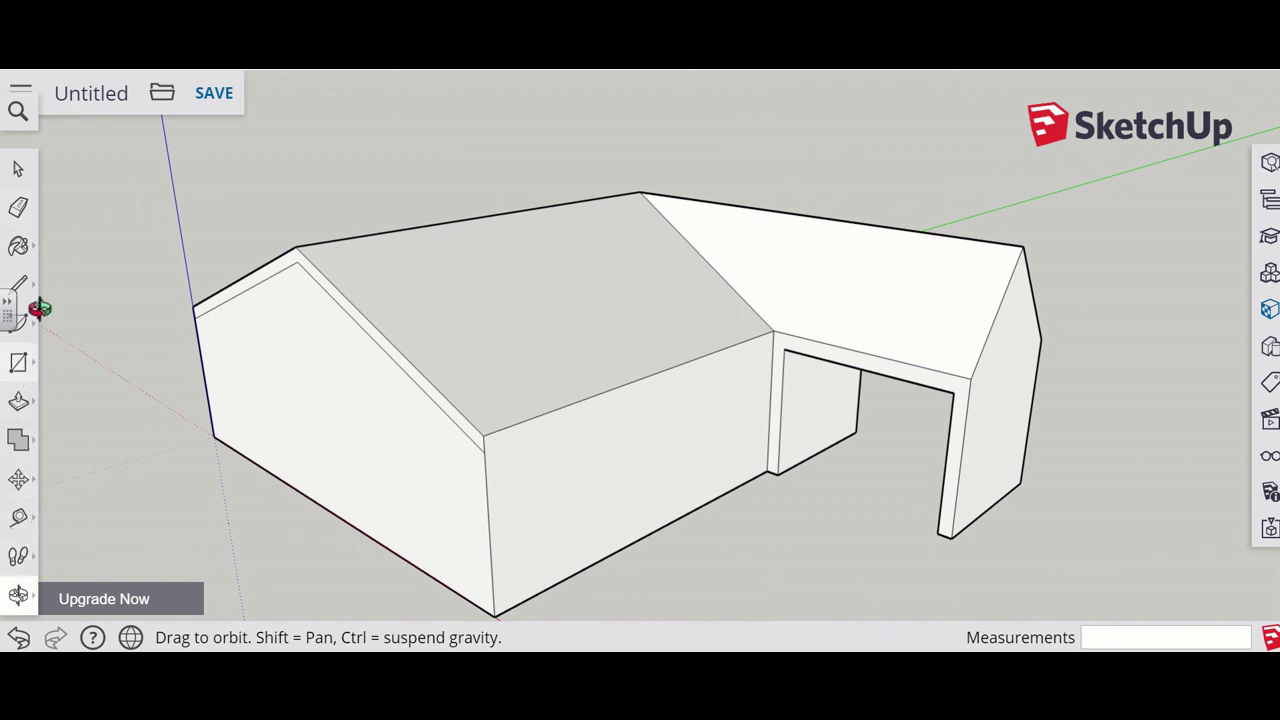
click(20, 404)
drag(359, 330, 351, 335)
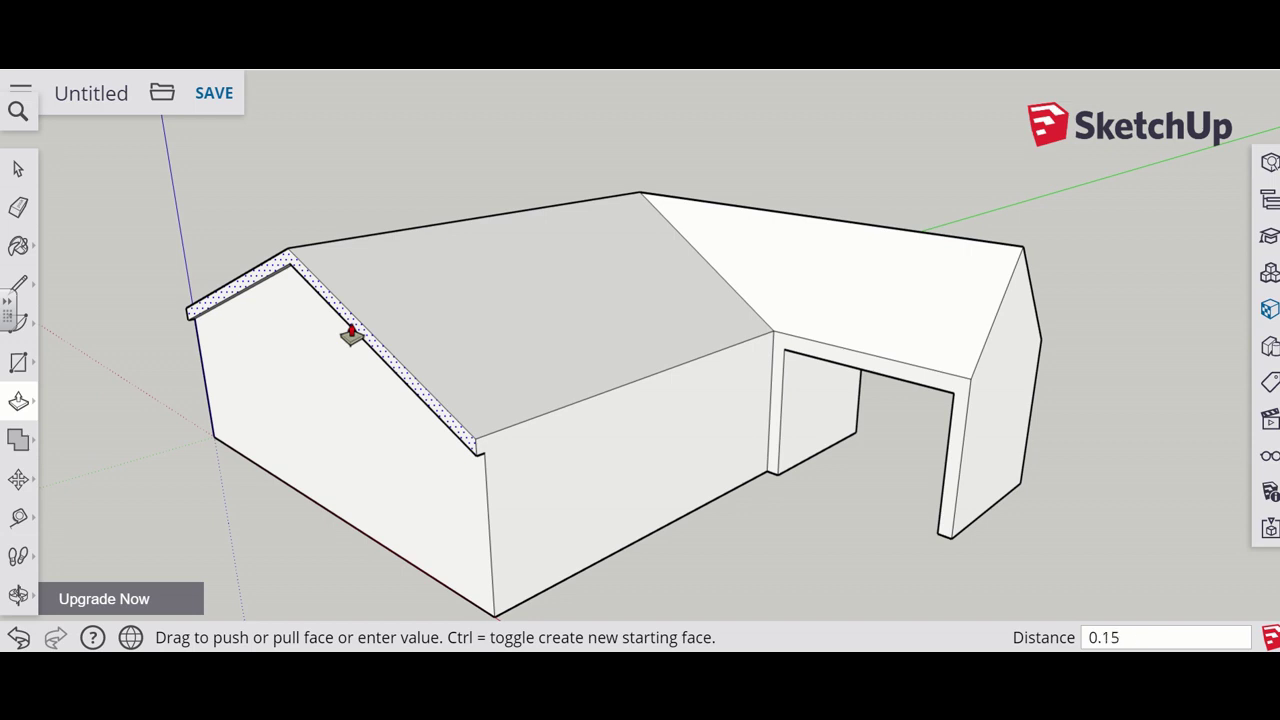
drag(351, 335, 349, 336)
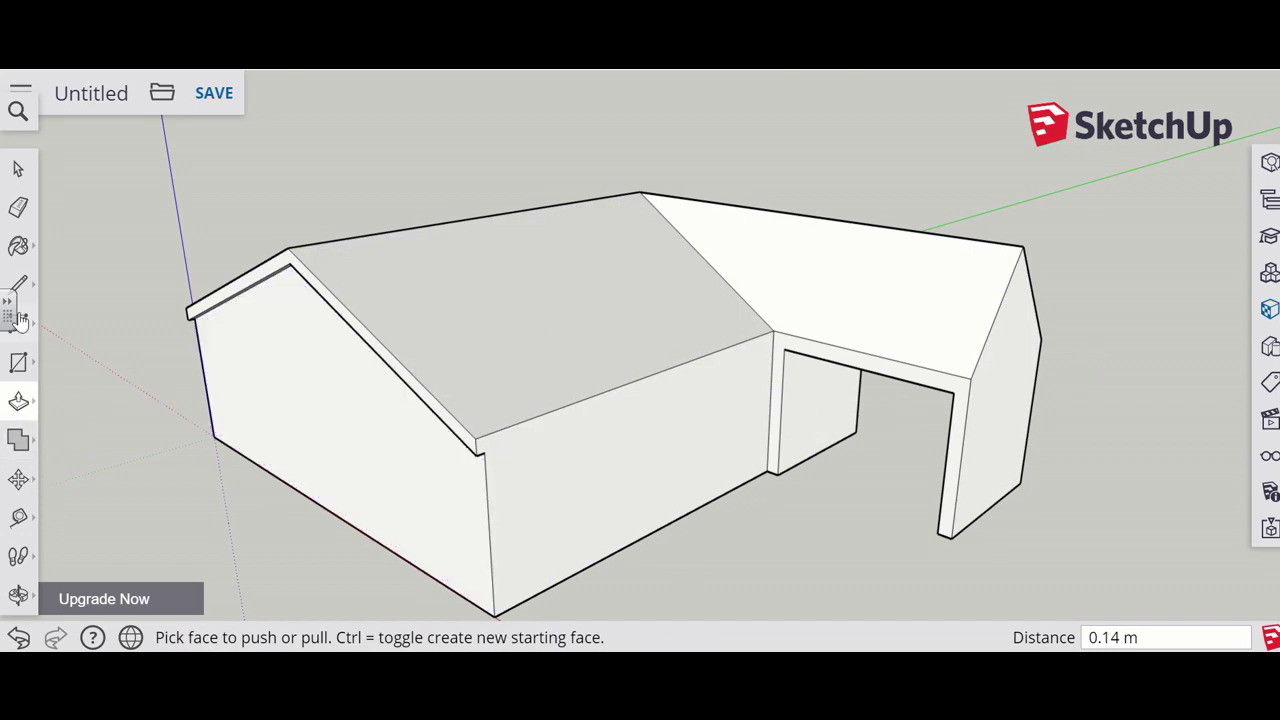
Step: Draw a door rectangle about 1.08 by 2.30 m at the rear wall's base and a window rectangle about 2.05 by 0.93 m farther along
click(18, 594)
click(78, 505)
drag(80, 507, 813, 378)
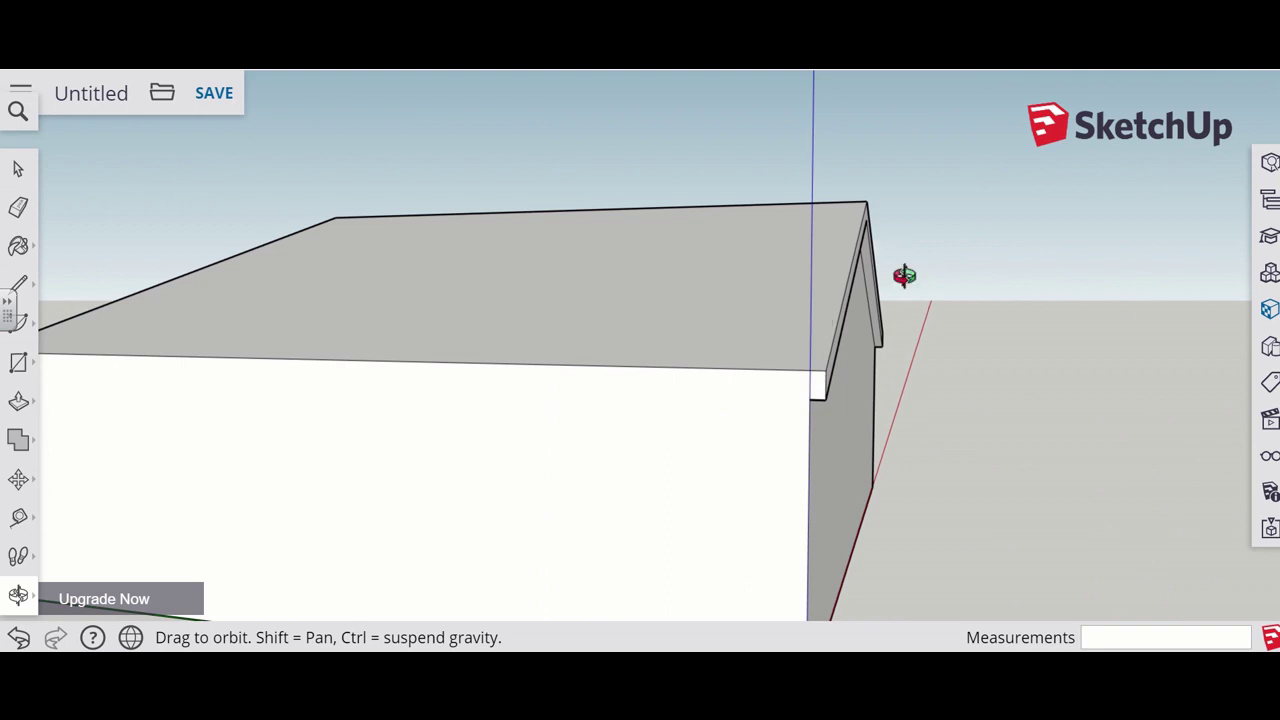
drag(344, 441, 403, 508)
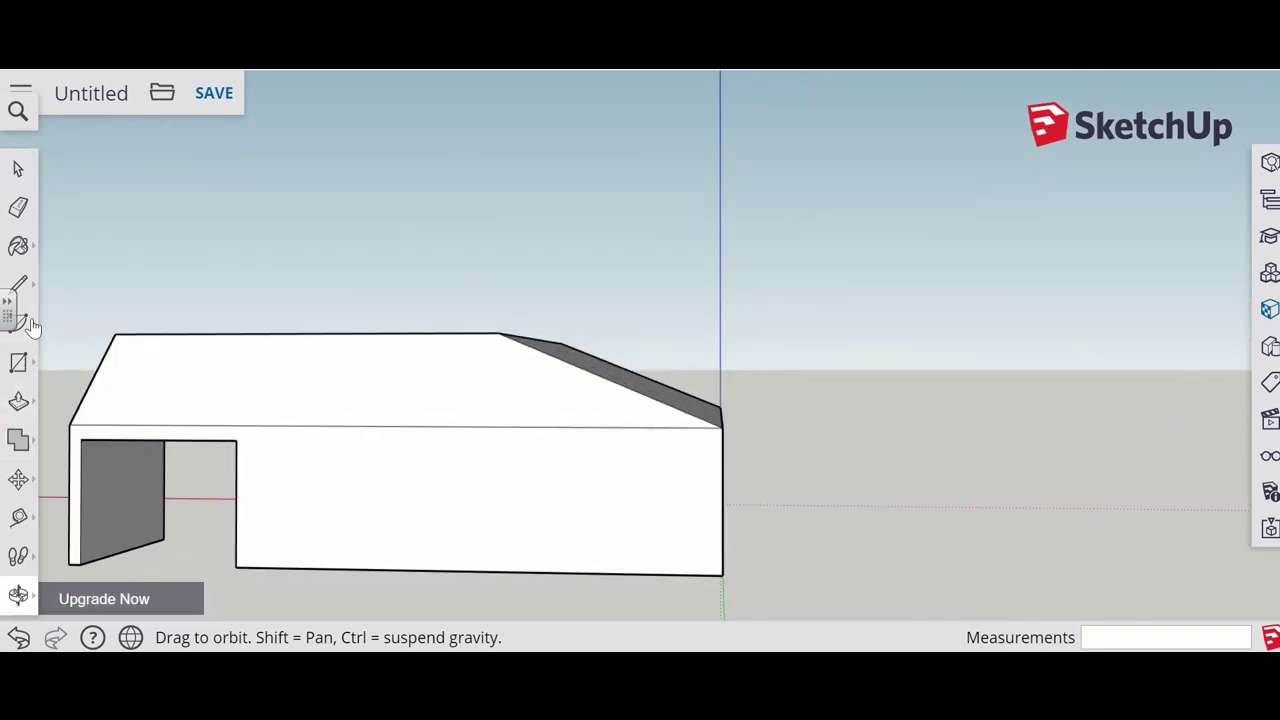
click(19, 284)
click(18, 362)
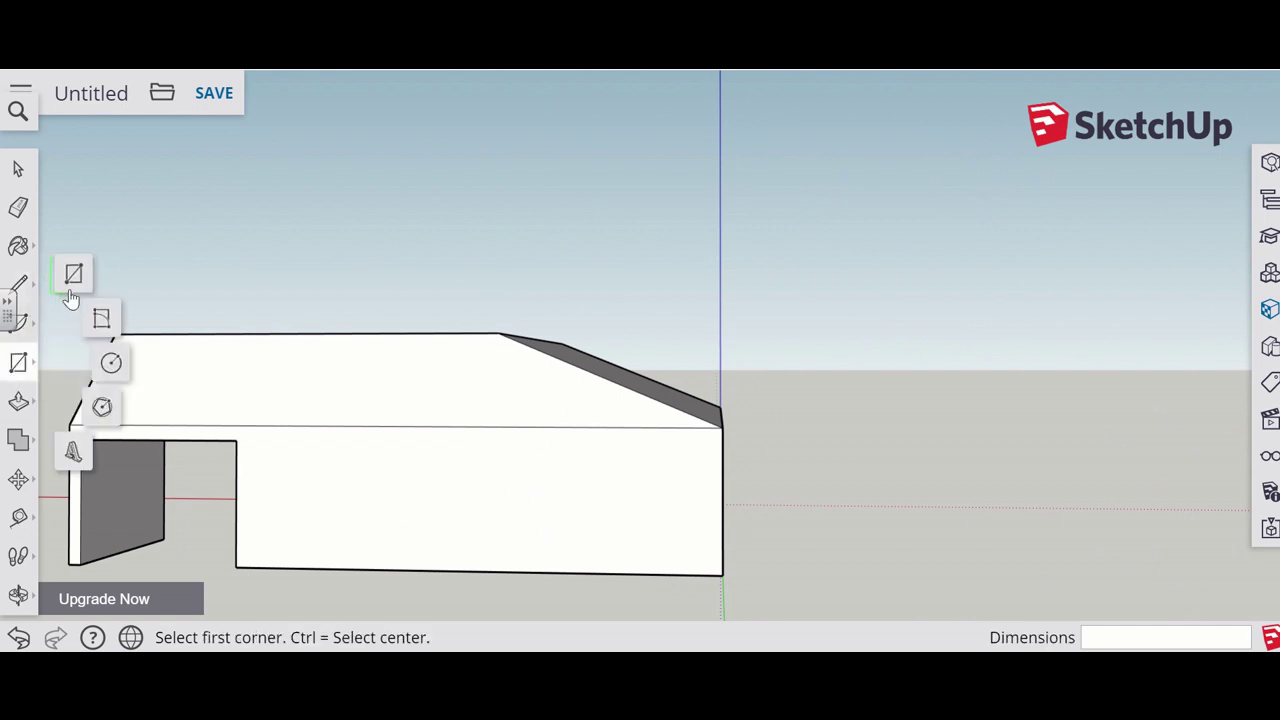
click(297, 568)
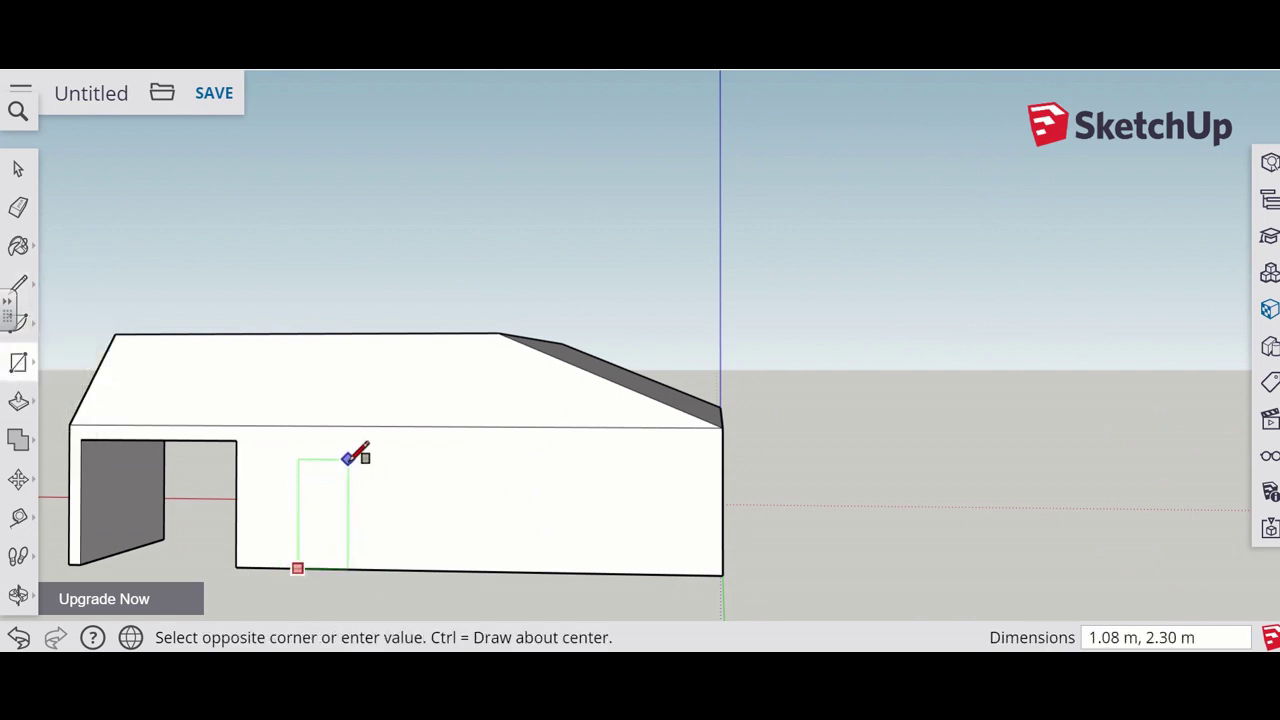
click(348, 459)
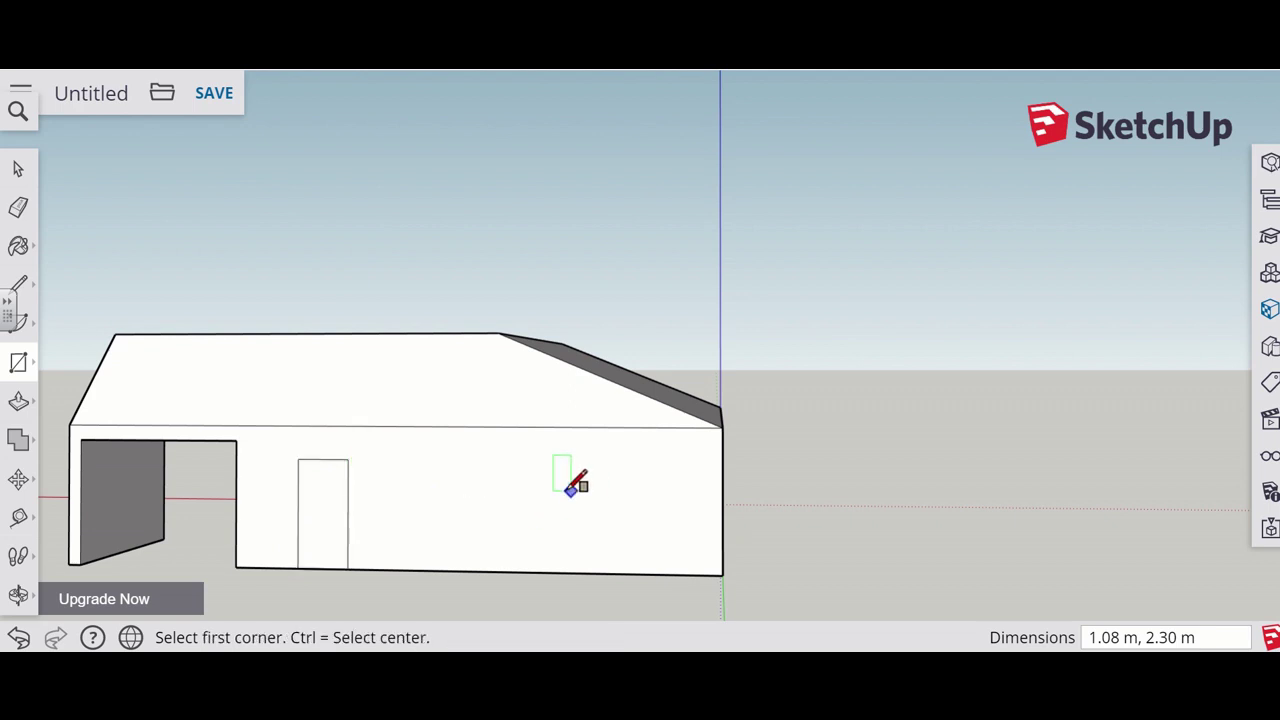
click(553, 484)
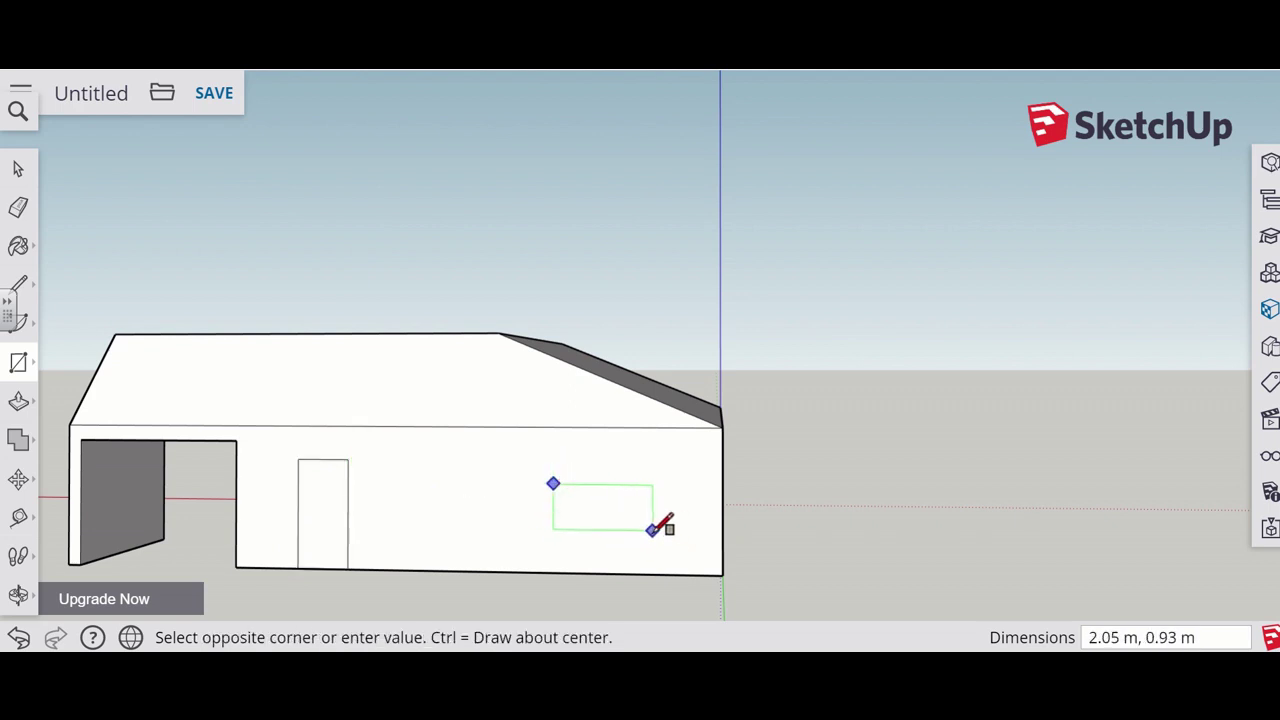
click(652, 529)
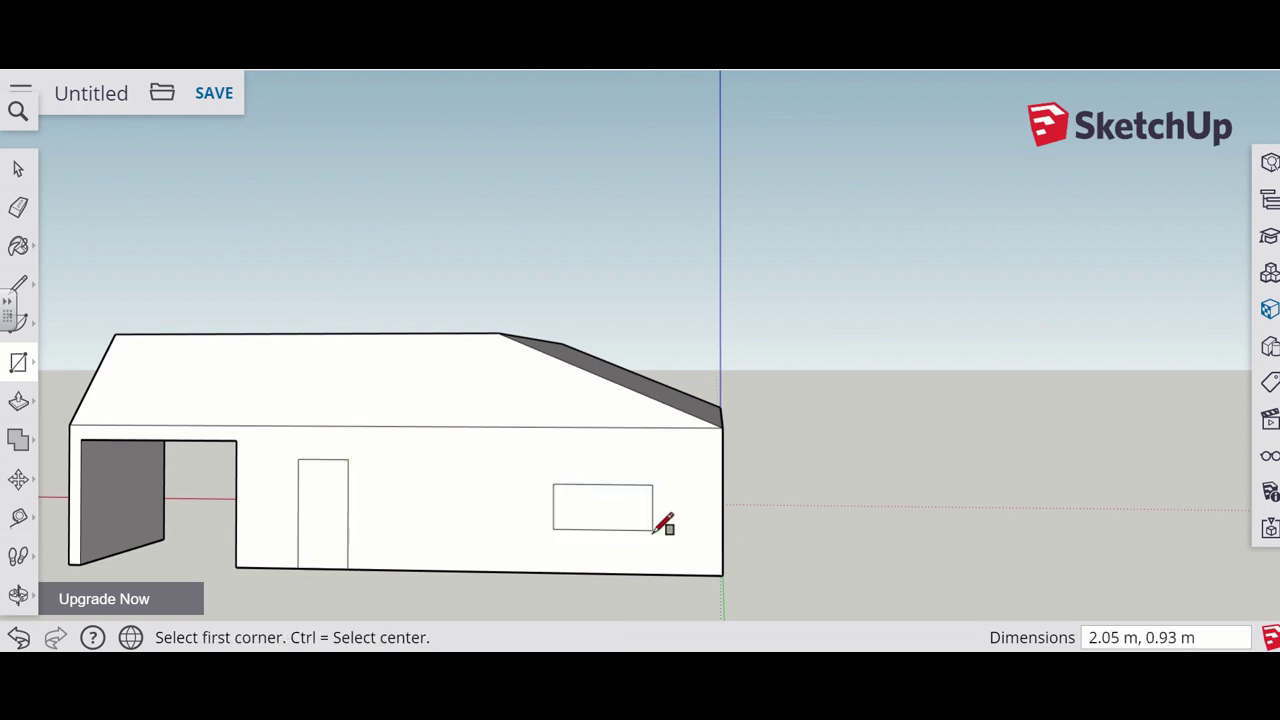
Step: Draw a wide door rectangle about 2.67 by 1.82 m and a window rectangle about 1.81 by 1.12 m on the front gable wall
click(18, 595)
drag(977, 488, 149, 395)
click(19, 362)
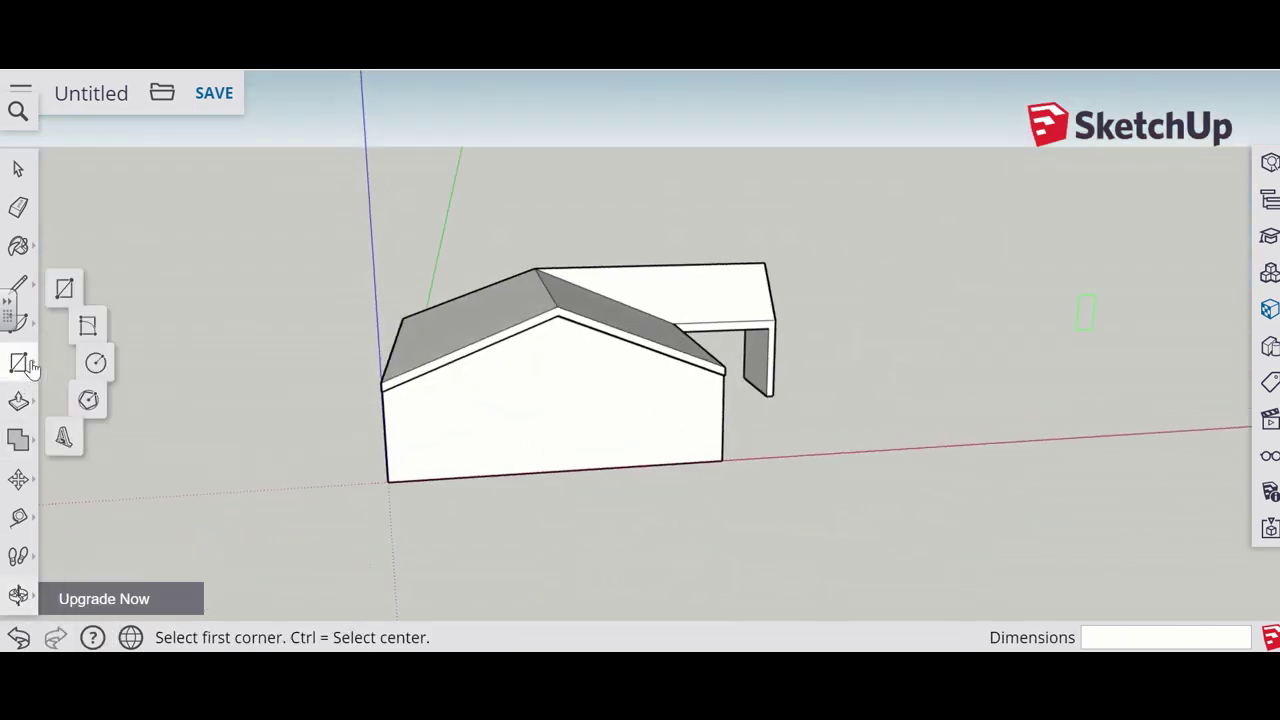
click(588, 469)
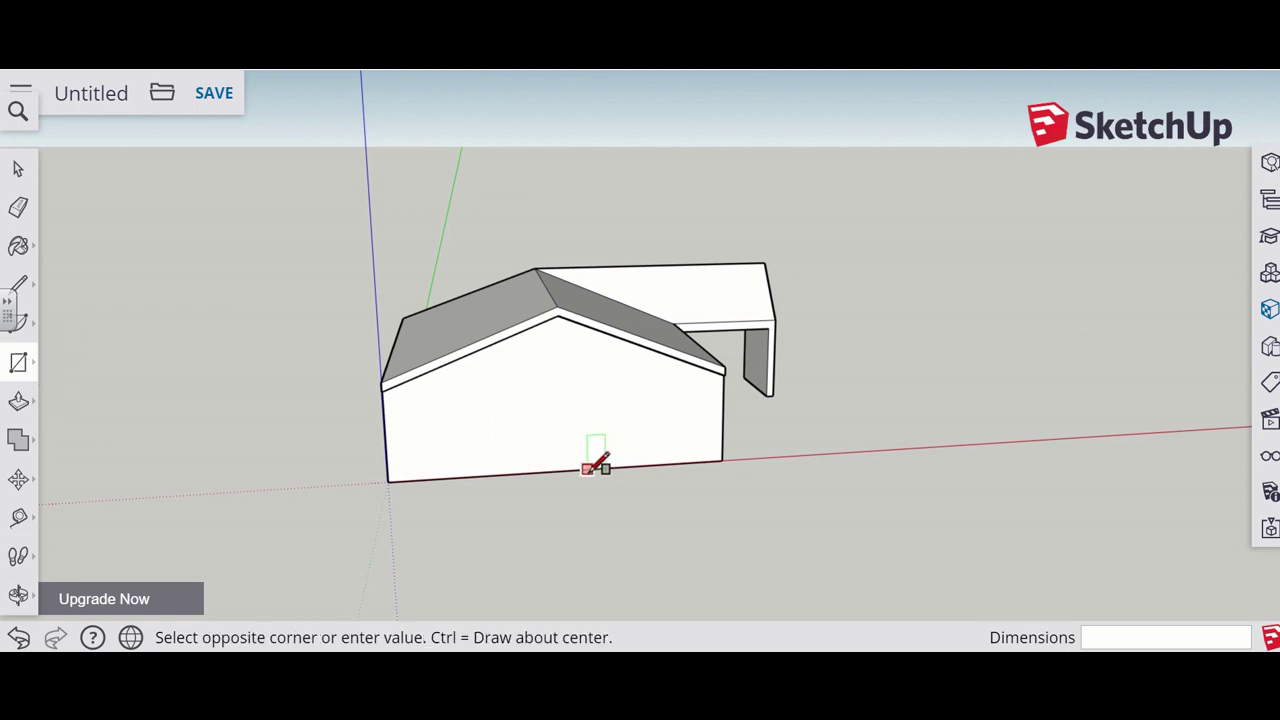
click(674, 405)
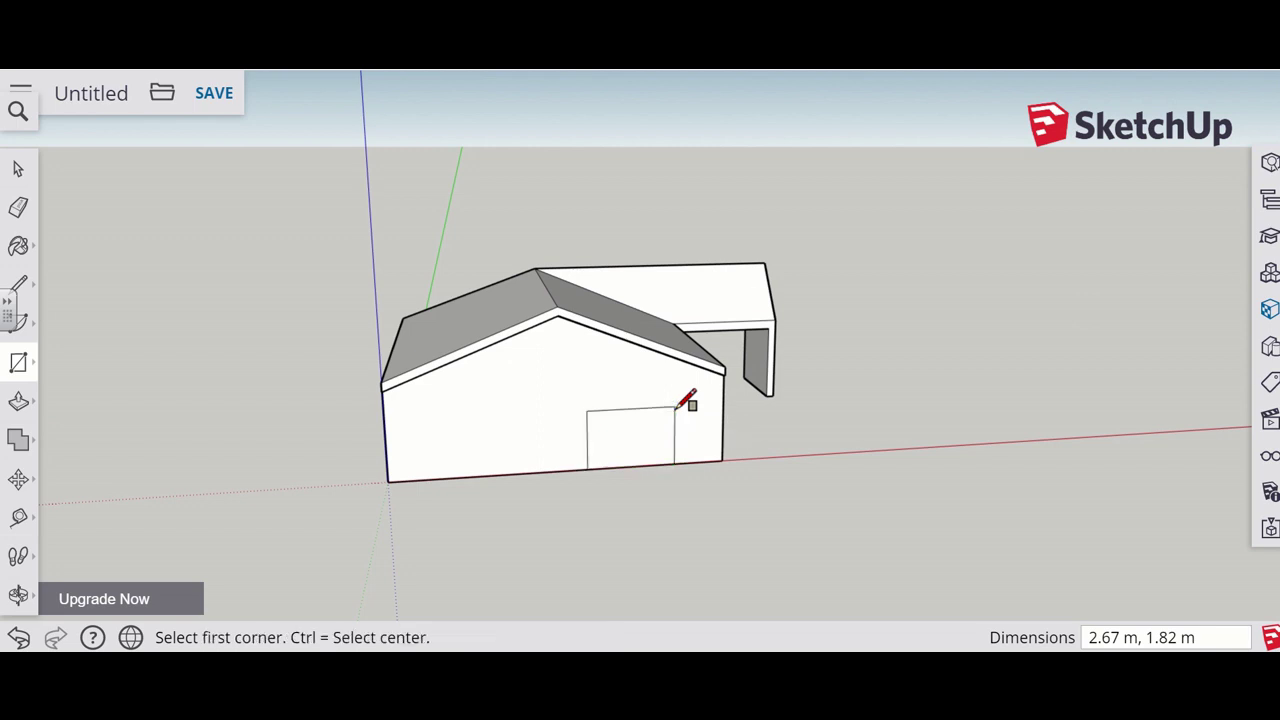
click(410, 416)
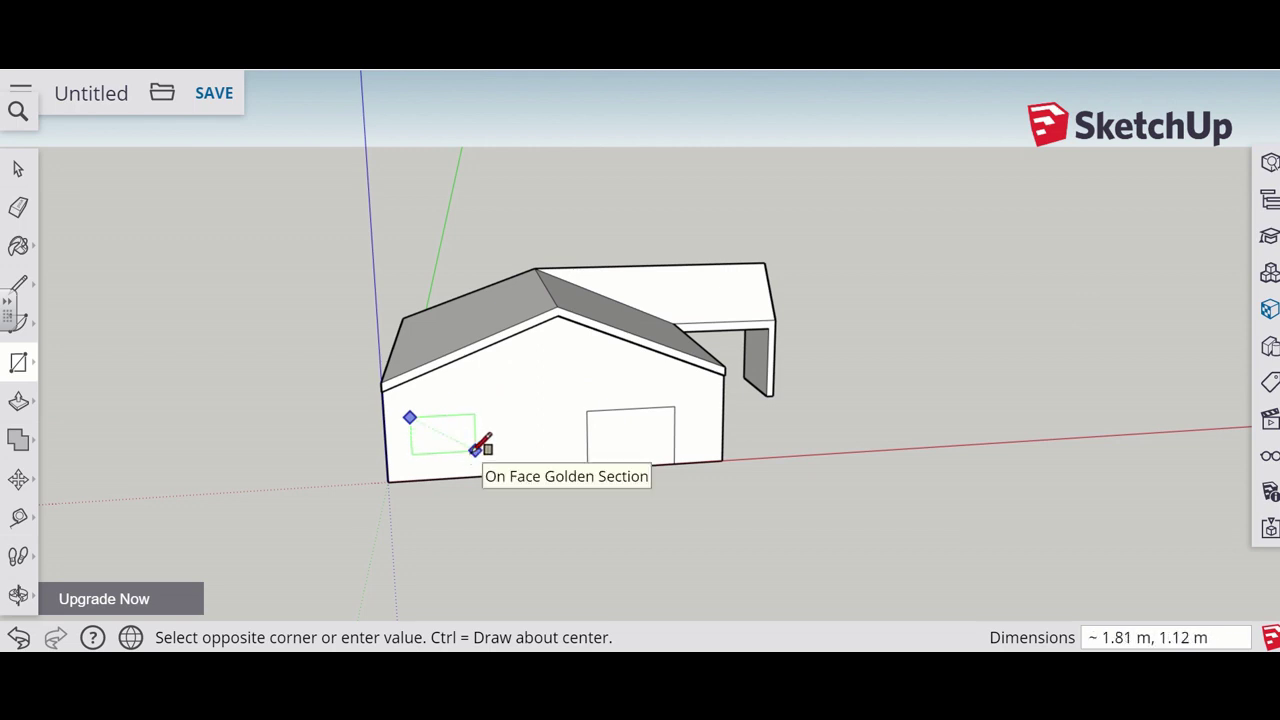
click(475, 451)
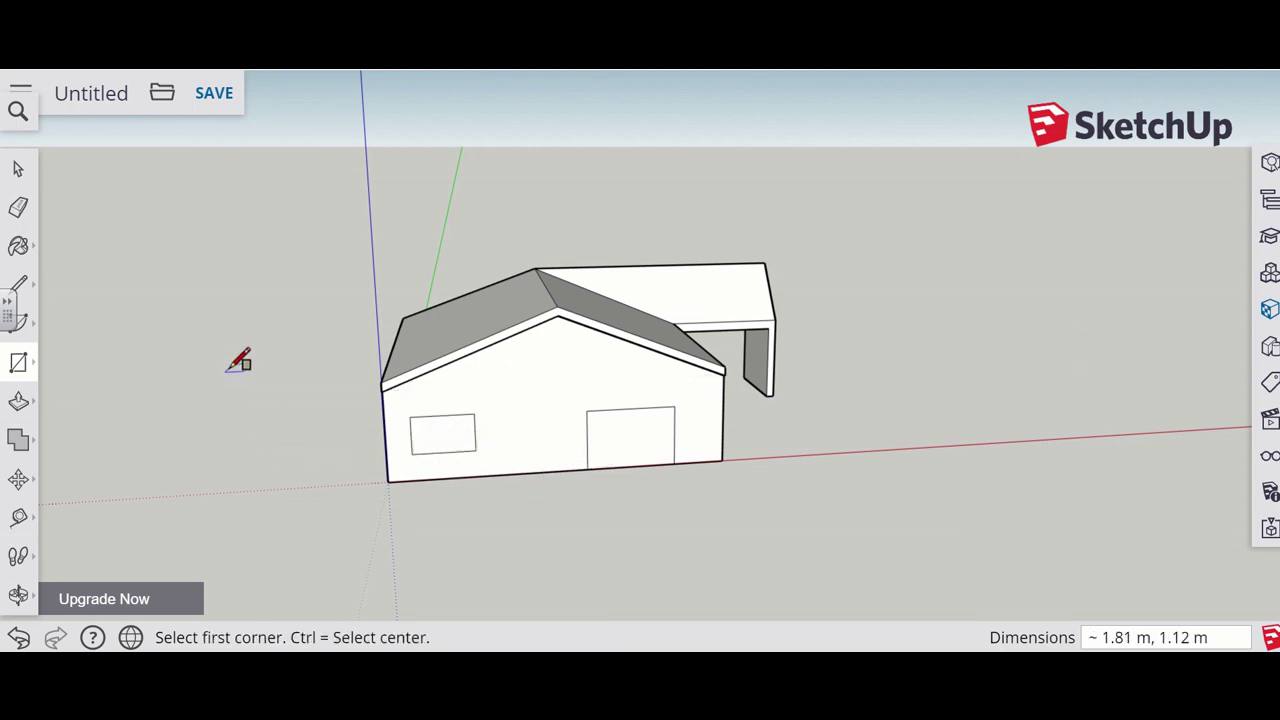
Step: Push/Pull the front gable's wide door inward about 0.11 m and its window inward about 0.09 m
scroll(420, 463, up, 3)
scroll(414, 466, up, 3)
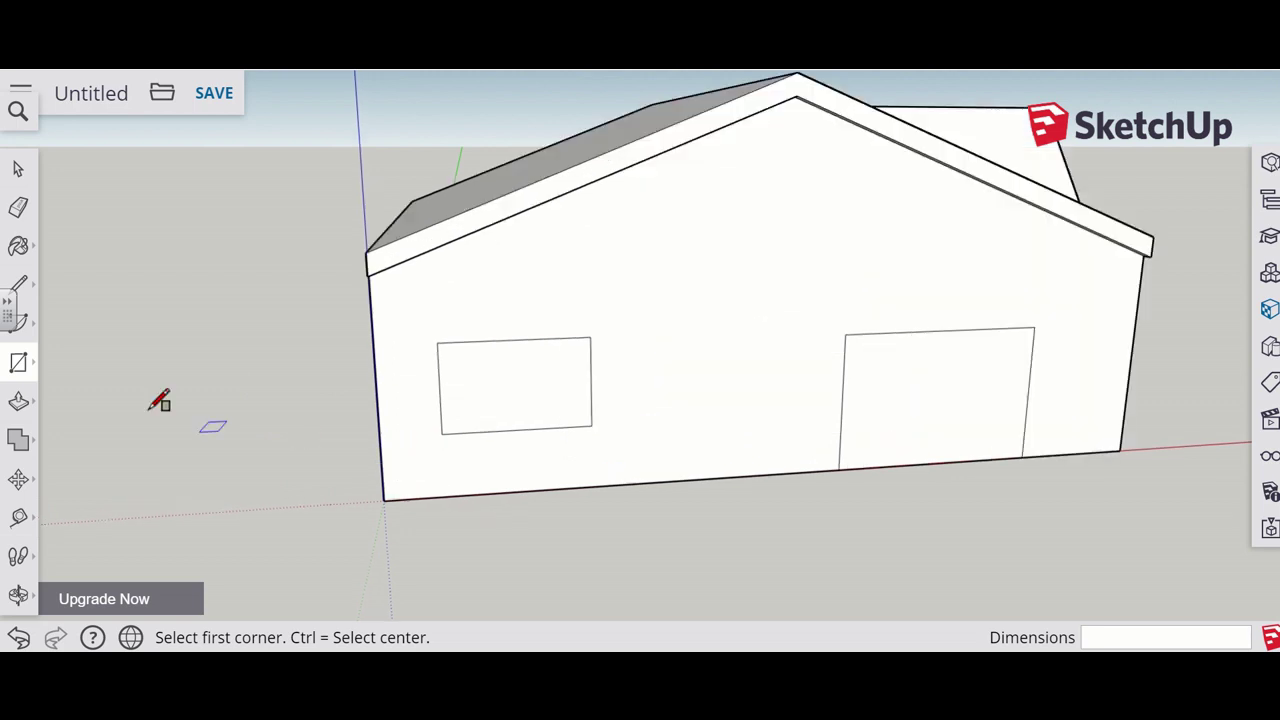
click(20, 403)
click(890, 443)
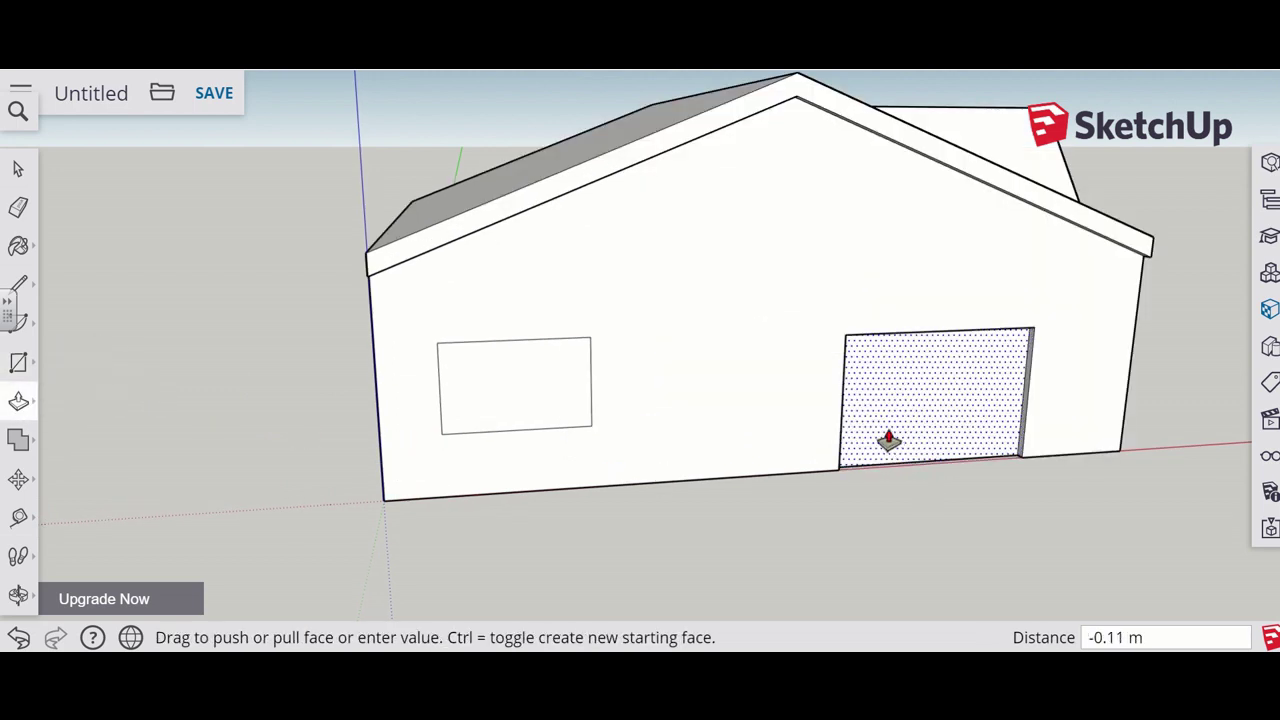
click(889, 442)
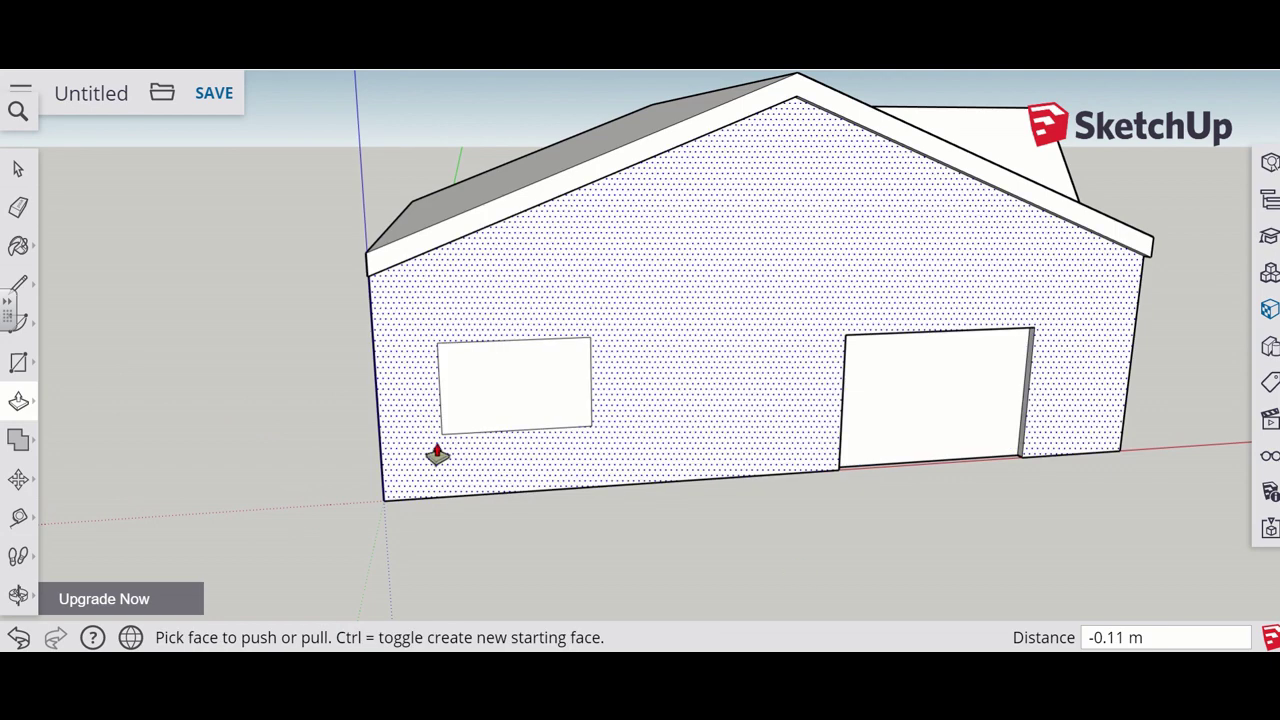
click(485, 416)
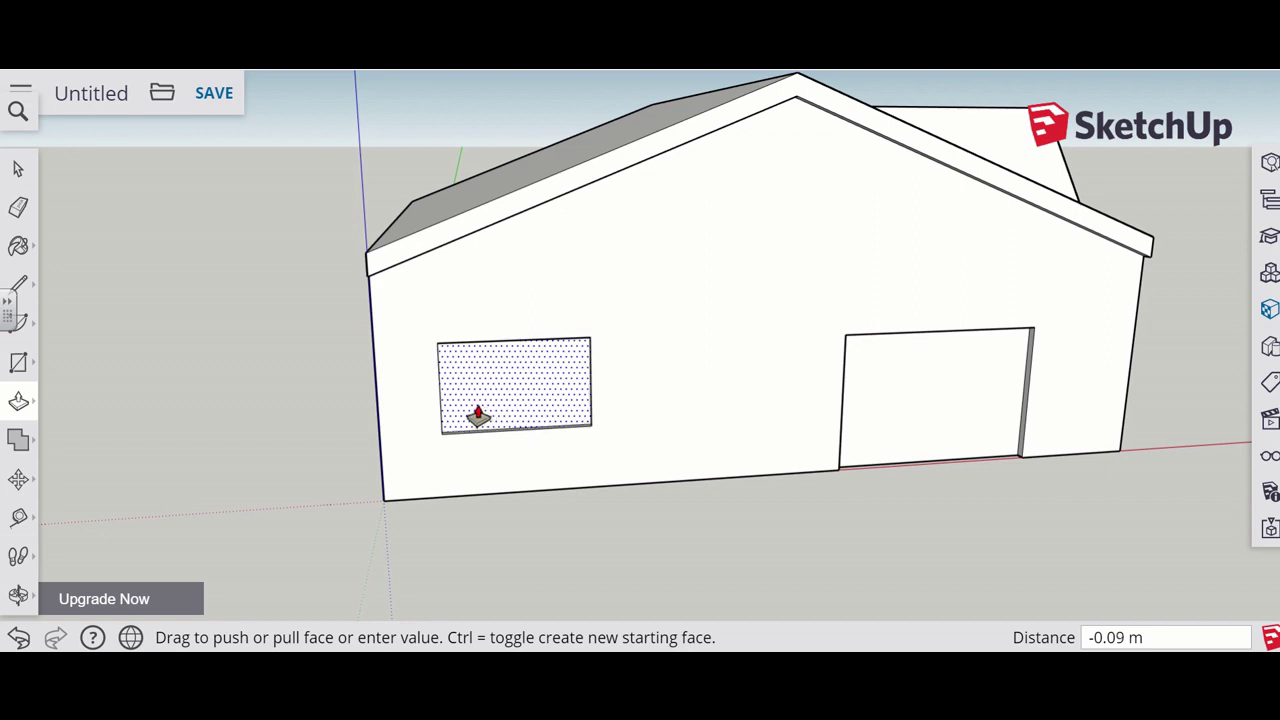
click(478, 416)
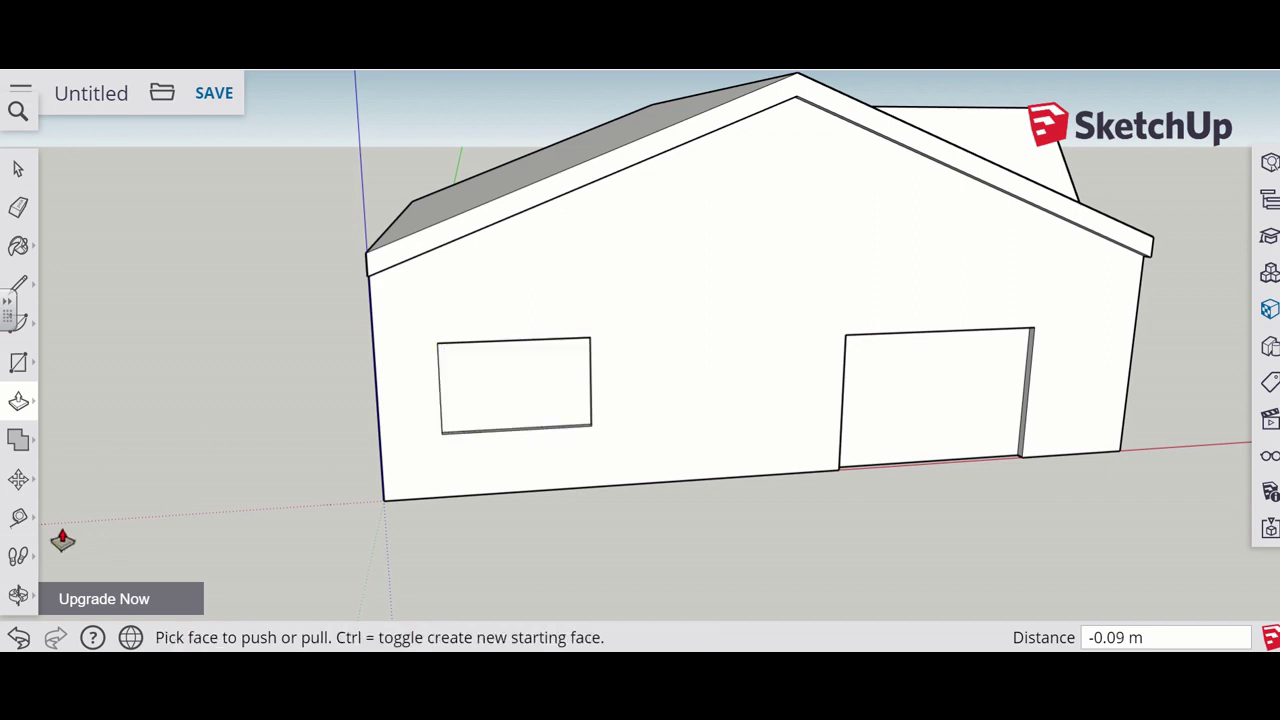
Step: Push/Pull the door and the window on the long rear wall inward about 0.03 m each
click(18, 595)
drag(157, 478, 502, 581)
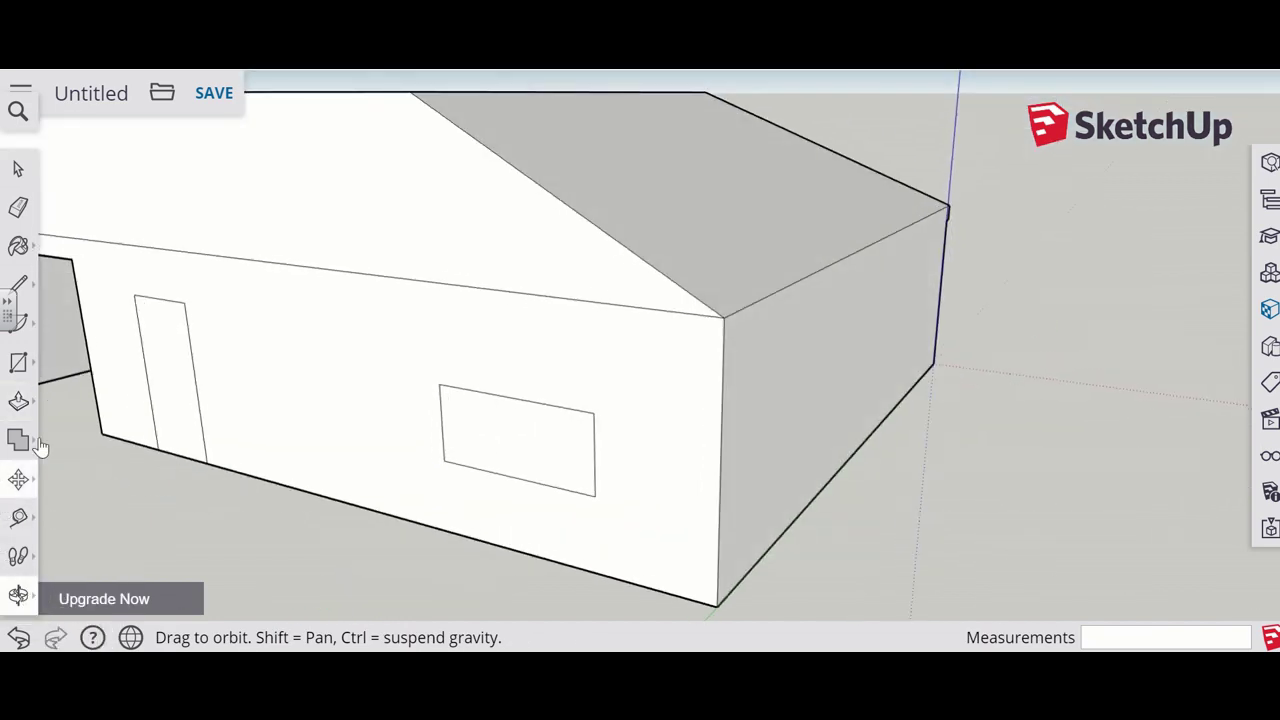
click(18, 401)
click(171, 413)
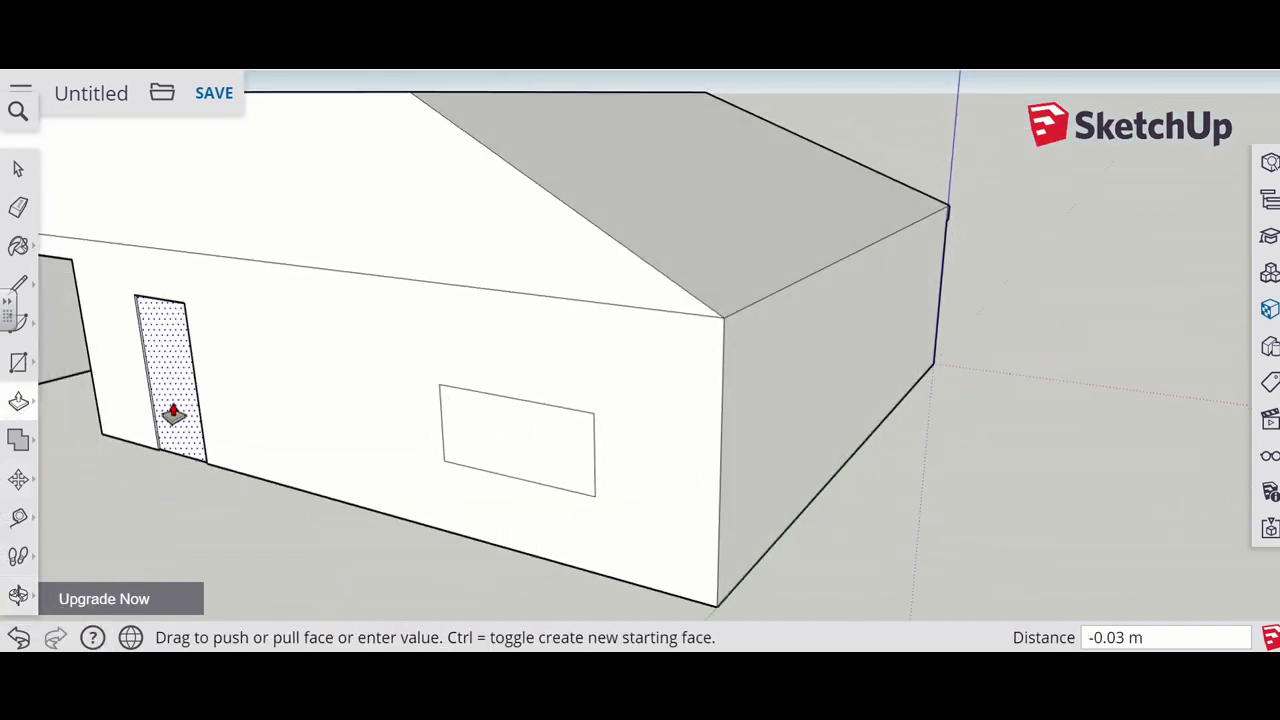
click(177, 414)
click(487, 457)
click(488, 457)
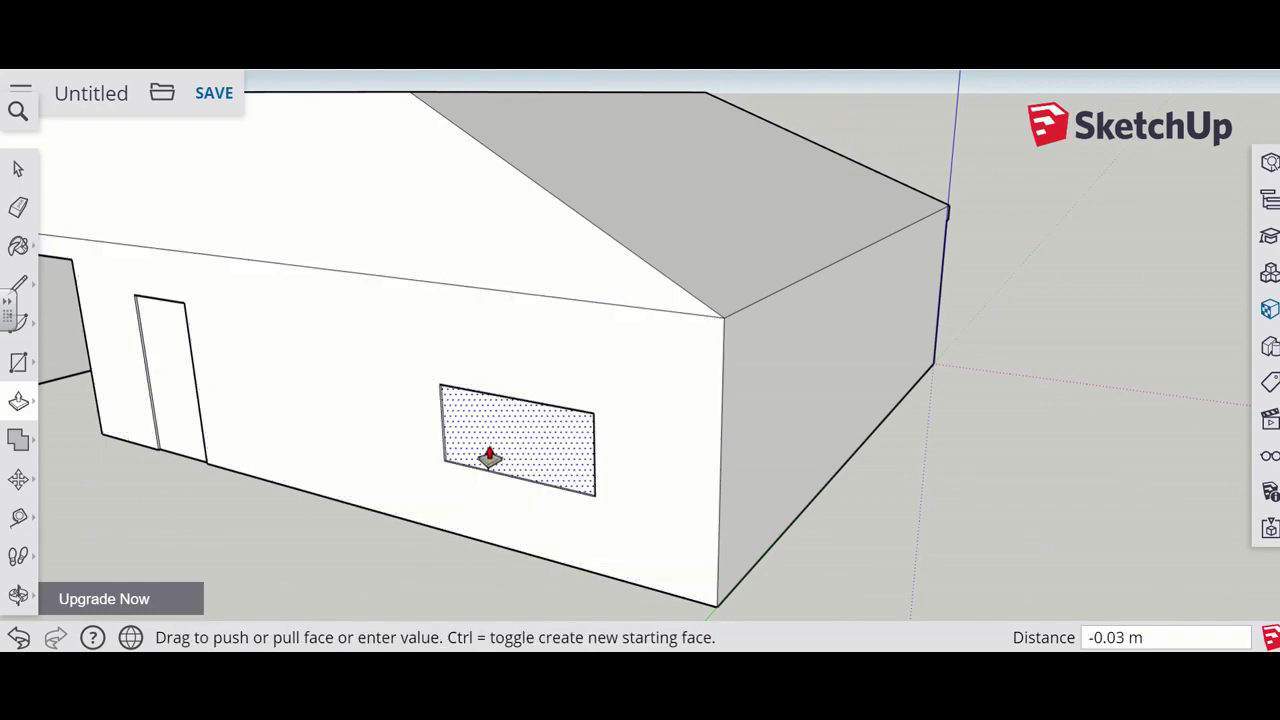
Step: Paint the rear wall around the door and window and the adjoining outer side wall with the Brick Antique 01 material
scroll(457, 530, down, 4)
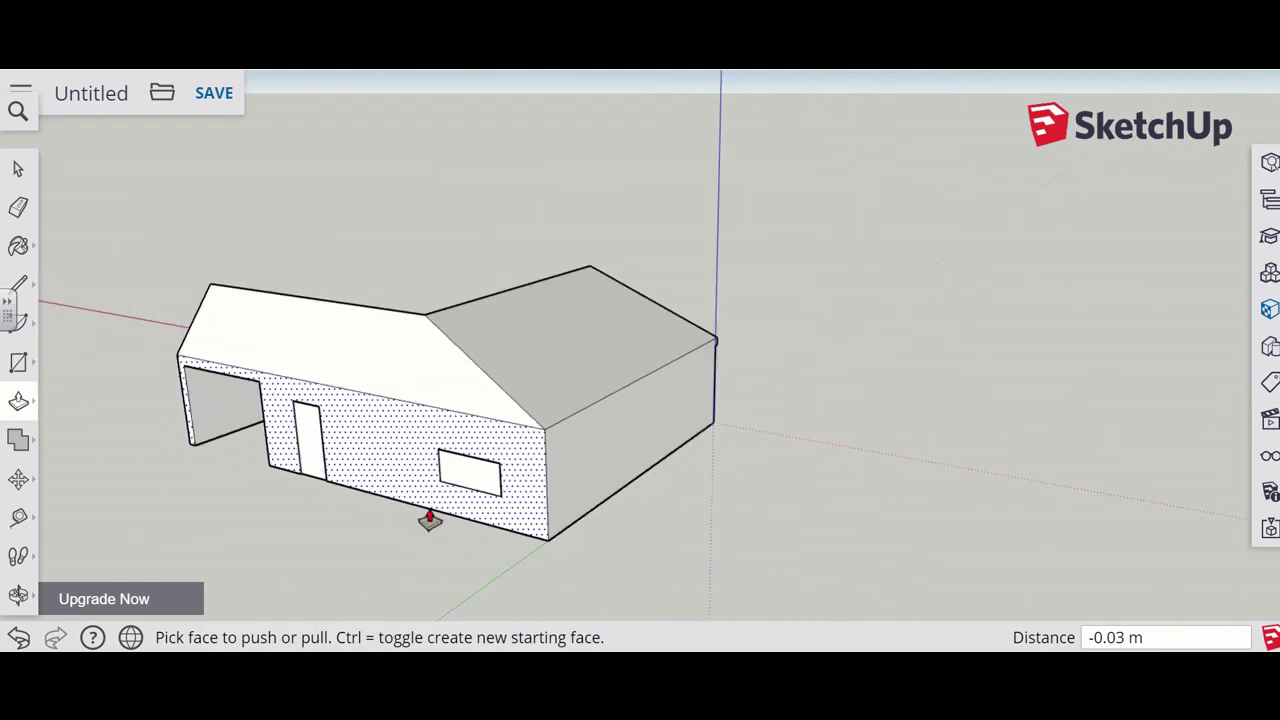
click(18, 246)
click(90, 230)
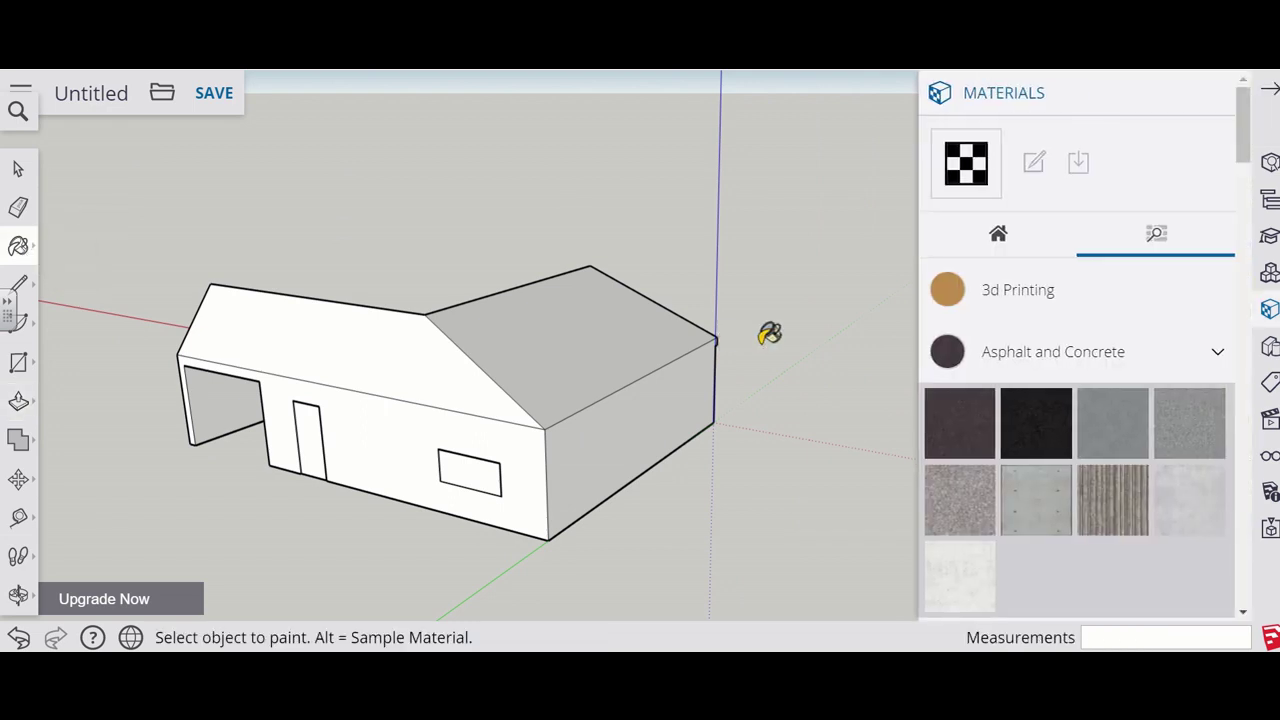
click(1202, 366)
scroll(1146, 449, down, 3)
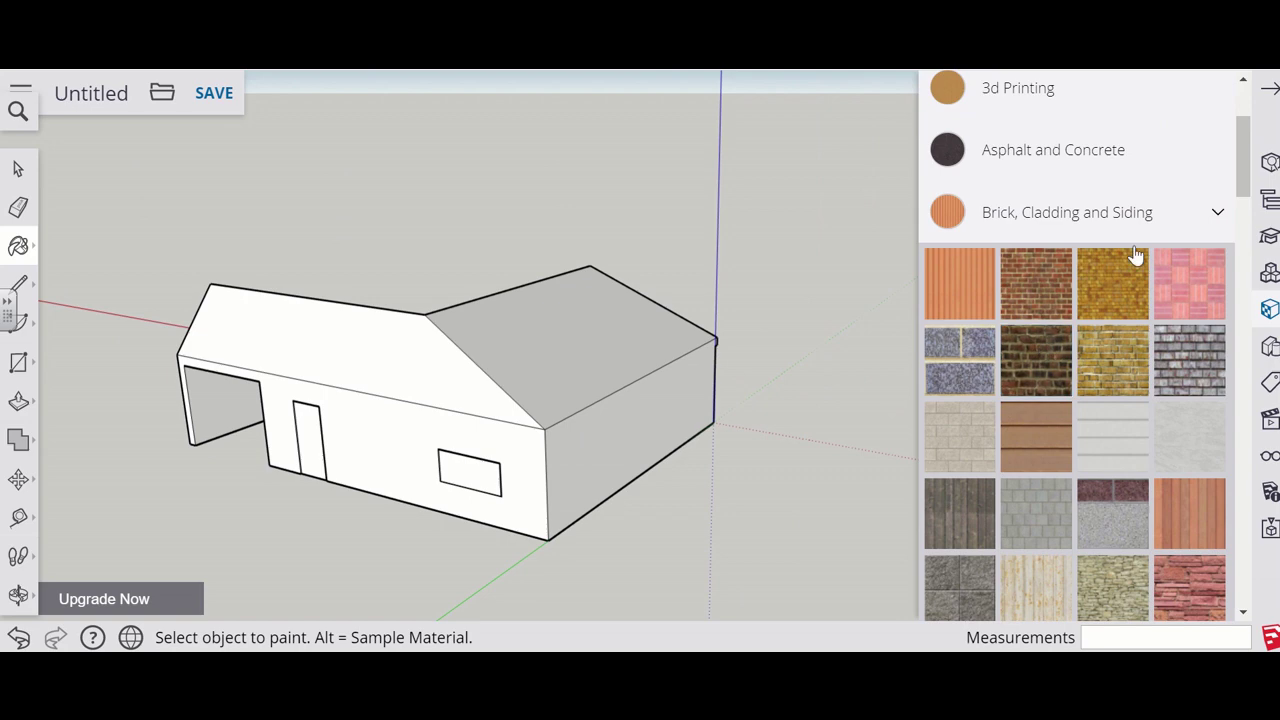
click(1034, 286)
click(588, 448)
click(418, 453)
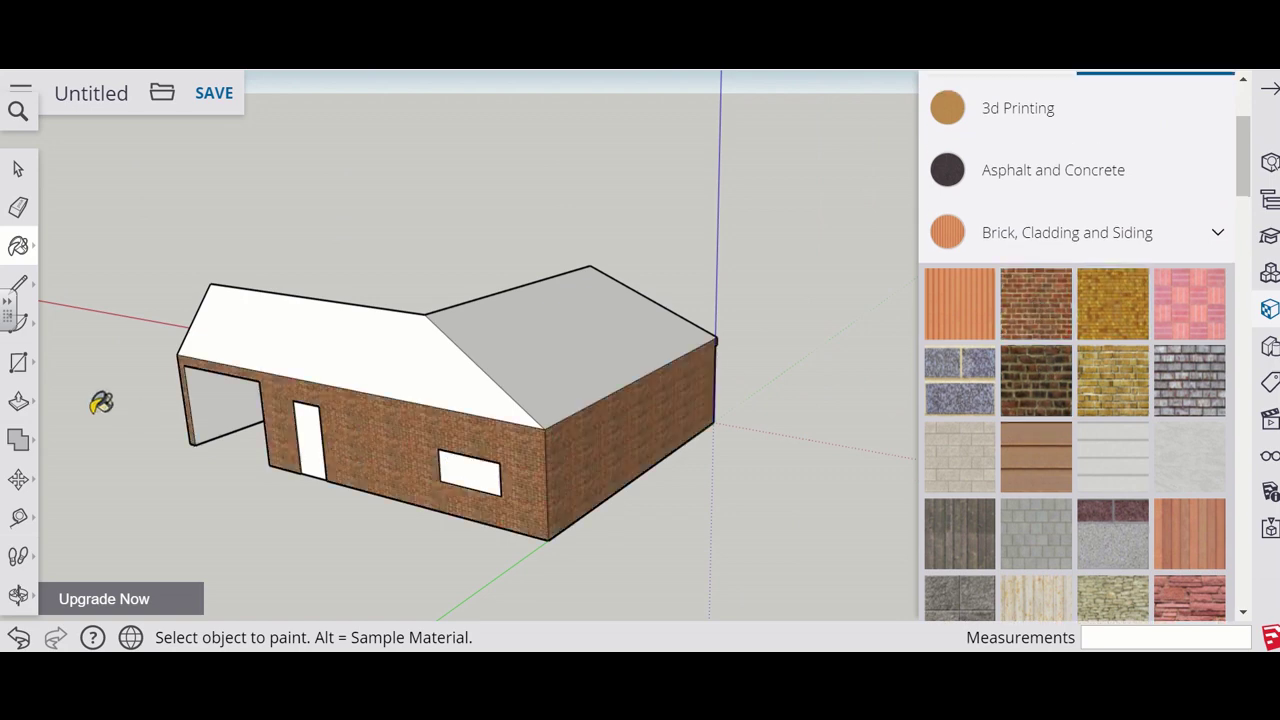
Step: Paint the front gable wall around its door and window with the same antique brick material
click(18, 594)
mouse_move(771, 403)
mouse_down()
mouse_move(400, 451)
mouse_move(398, 407)
mouse_move(623, 371)
mouse_up()
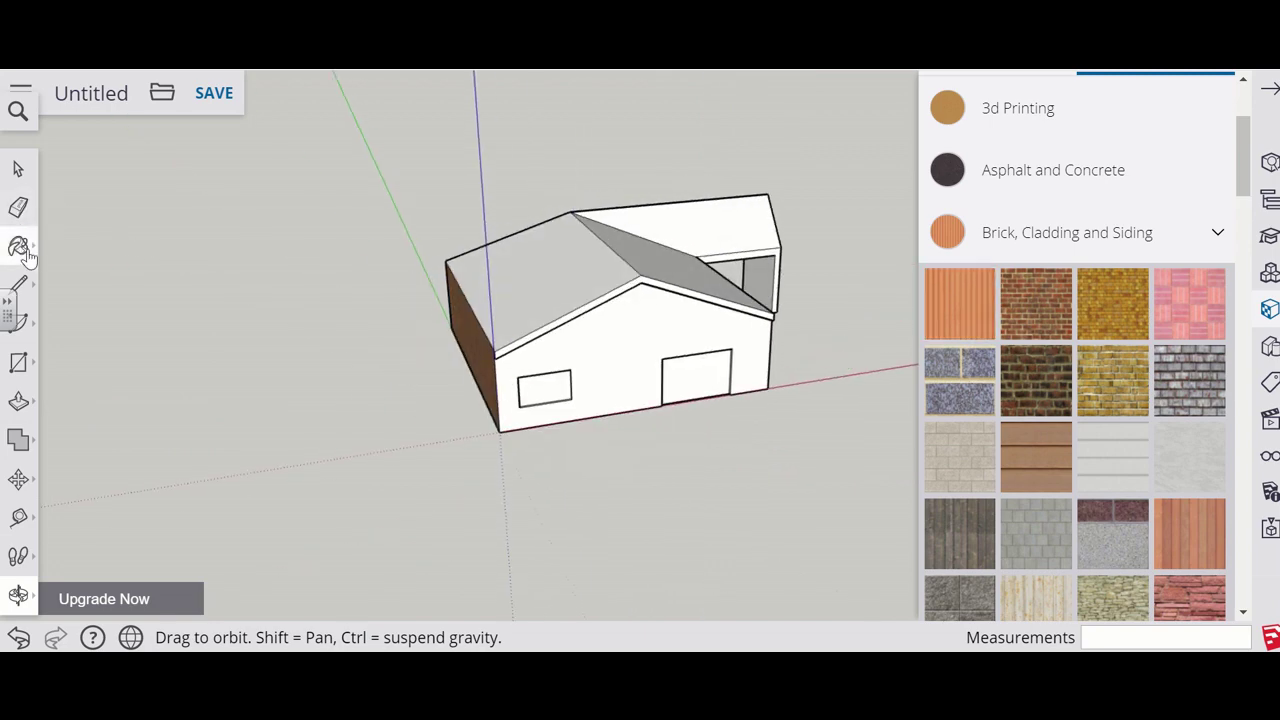
click(18, 245)
click(597, 333)
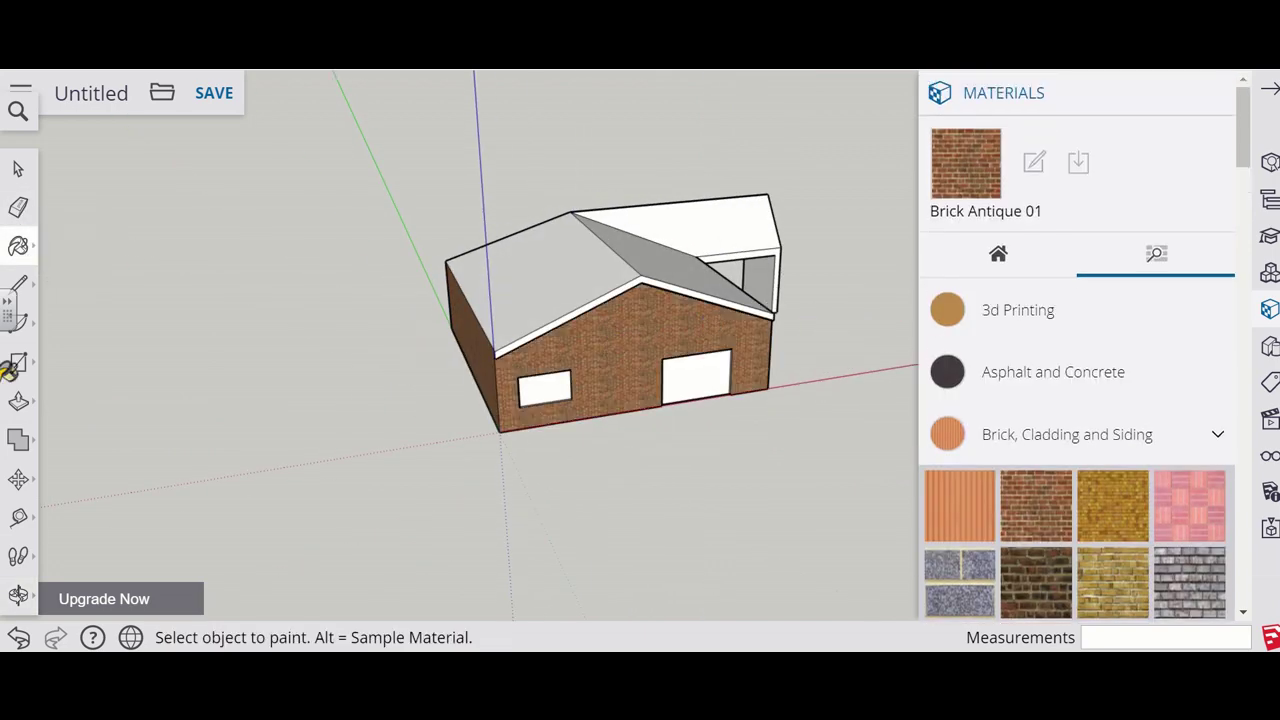
Step: Paint the side wall leading to the inner corner and the wing's gable end wall with Brick Antique 01
click(18, 594)
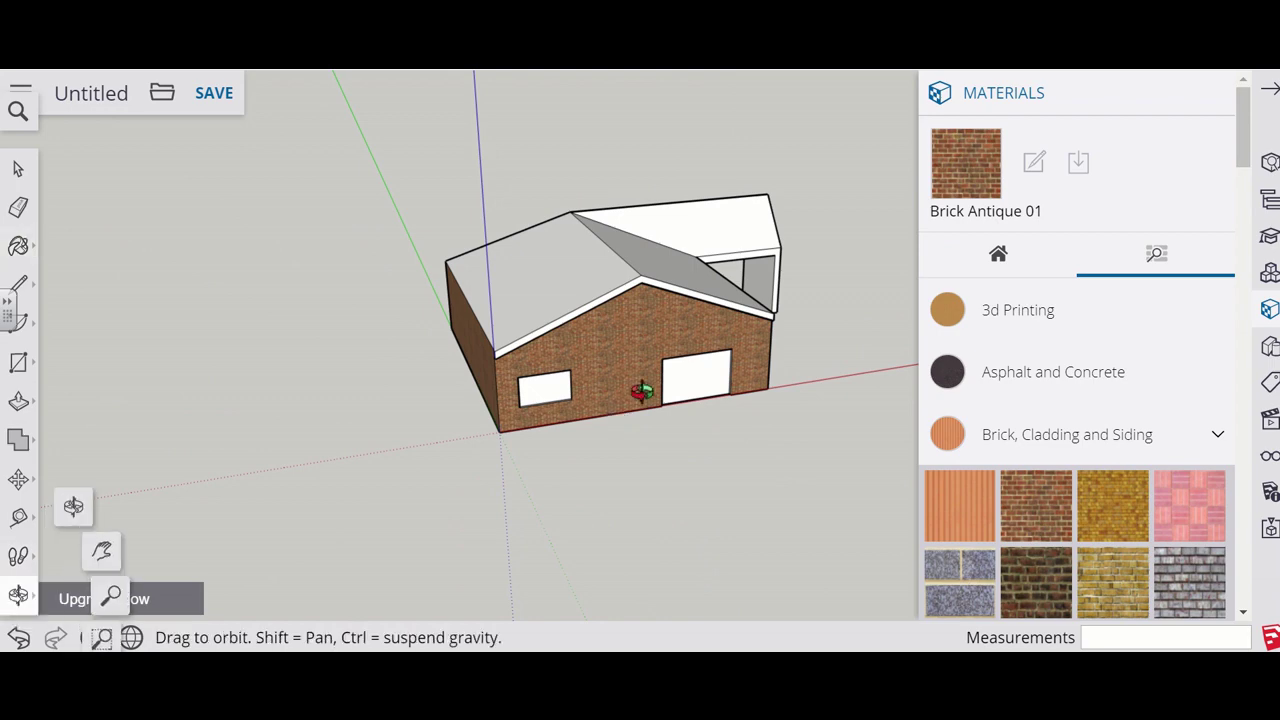
mouse_move(641, 391)
mouse_down()
mouse_move(417, 363)
mouse_move(641, 408)
mouse_up()
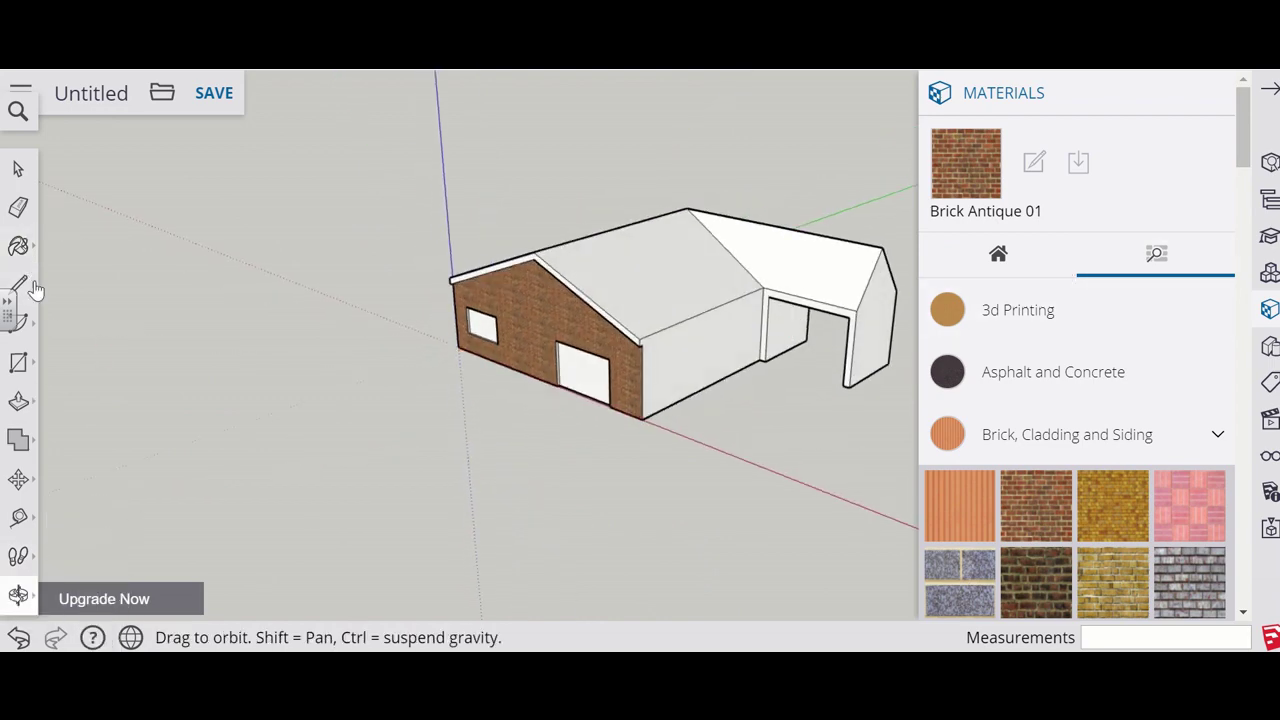
click(18, 246)
click(697, 355)
click(878, 340)
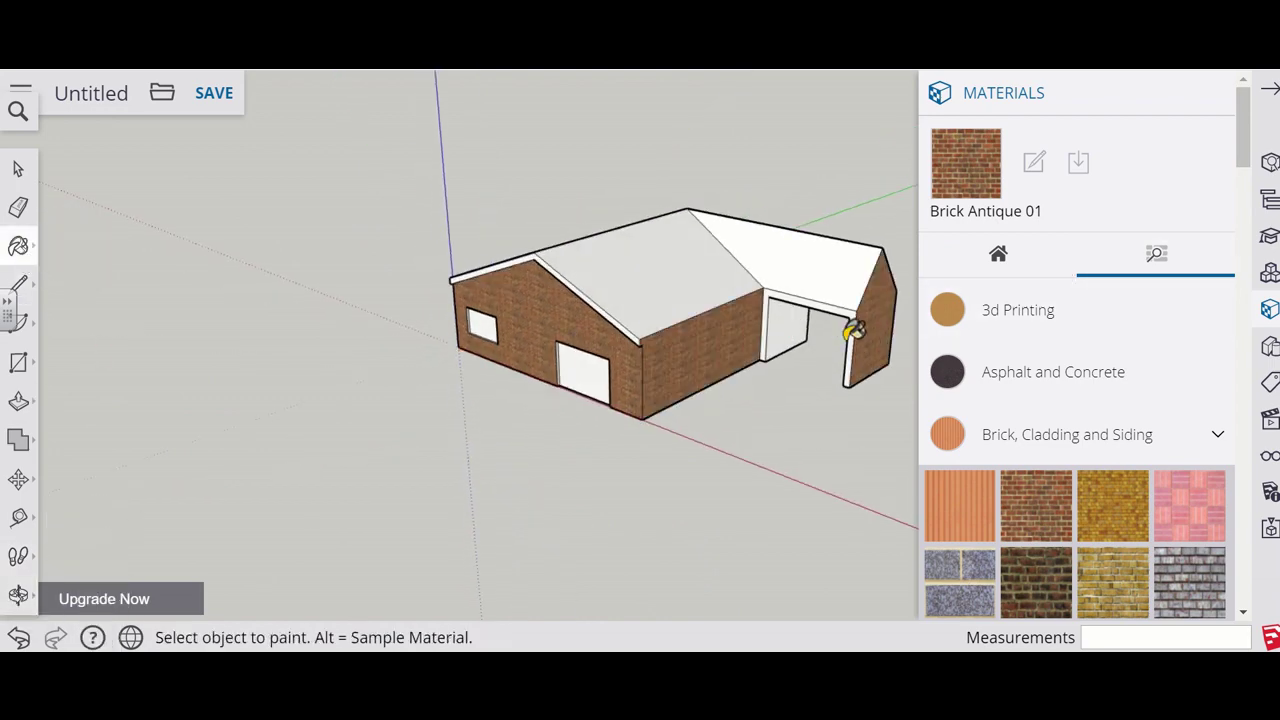
Step: Choose the dark grey shingle from the Roofing materials and paint the two roof slopes that meet at the inner corner
scroll(1166, 449, down, 4)
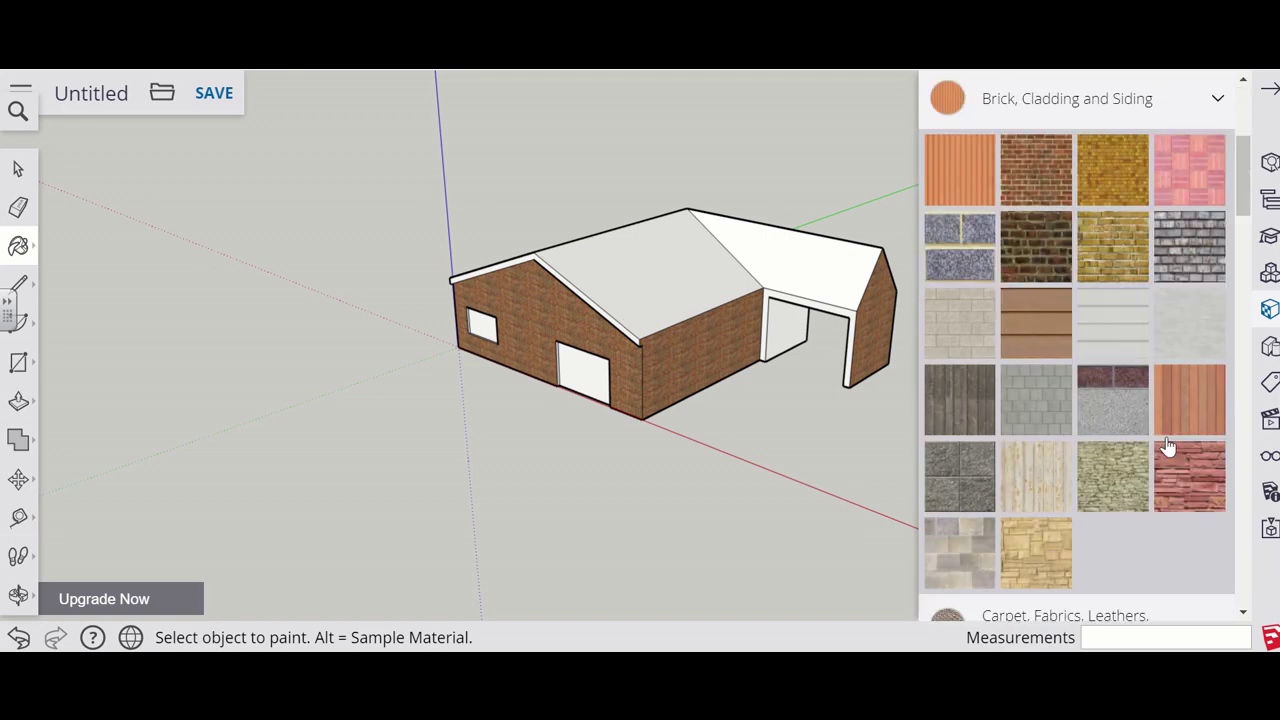
scroll(1212, 261, up, 2)
click(1212, 258)
scroll(1180, 334, down, 2)
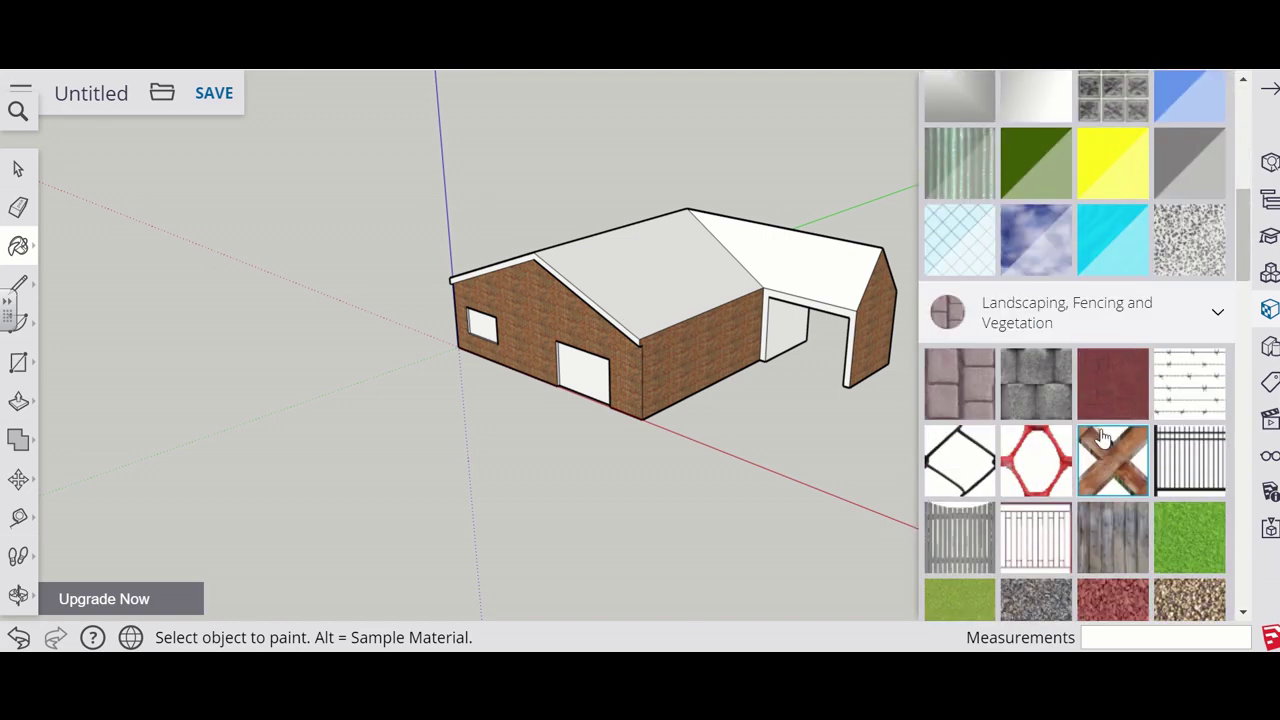
scroll(1214, 240, up, 2)
click(1216, 221)
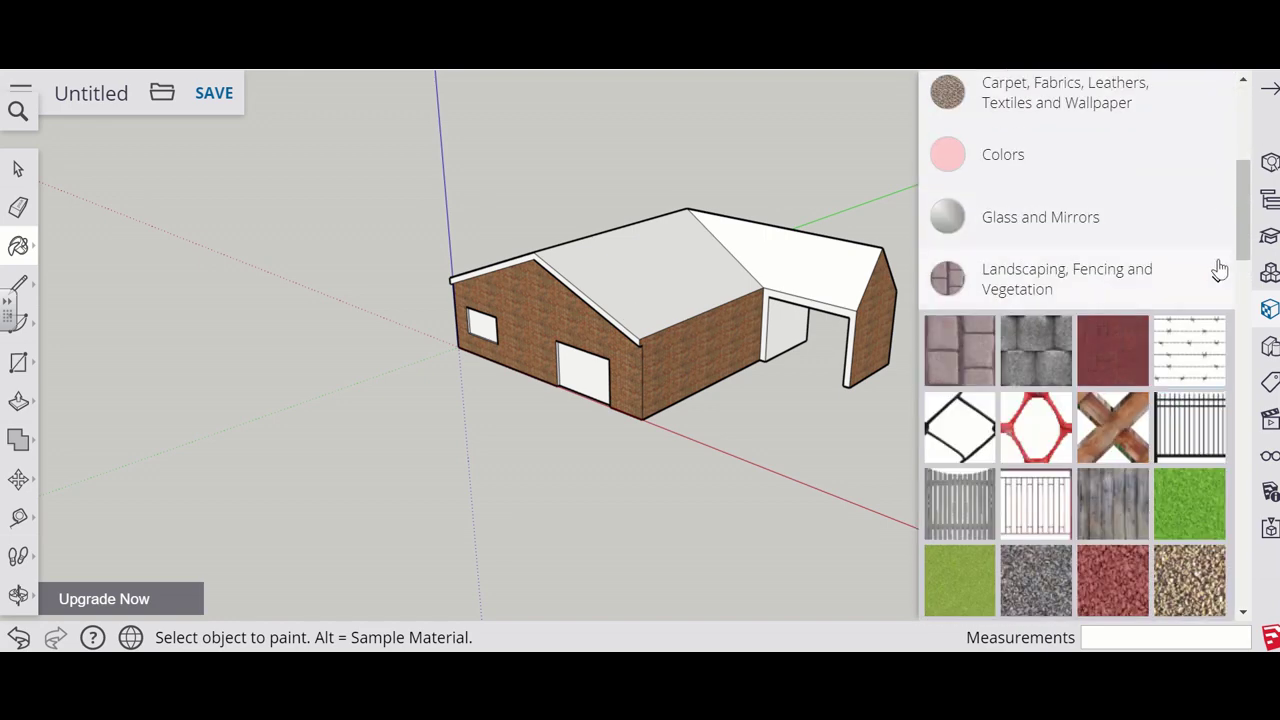
click(1220, 284)
scroll(1170, 490, down, 2)
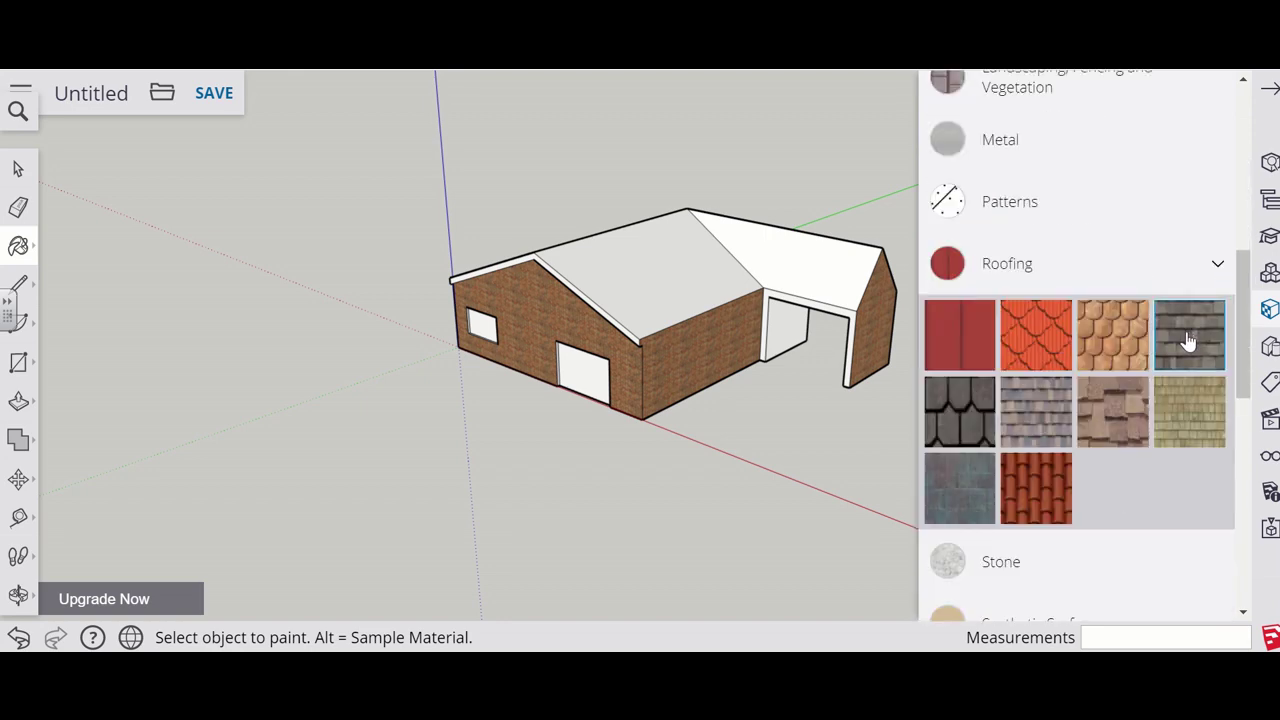
click(1188, 341)
click(690, 256)
click(790, 246)
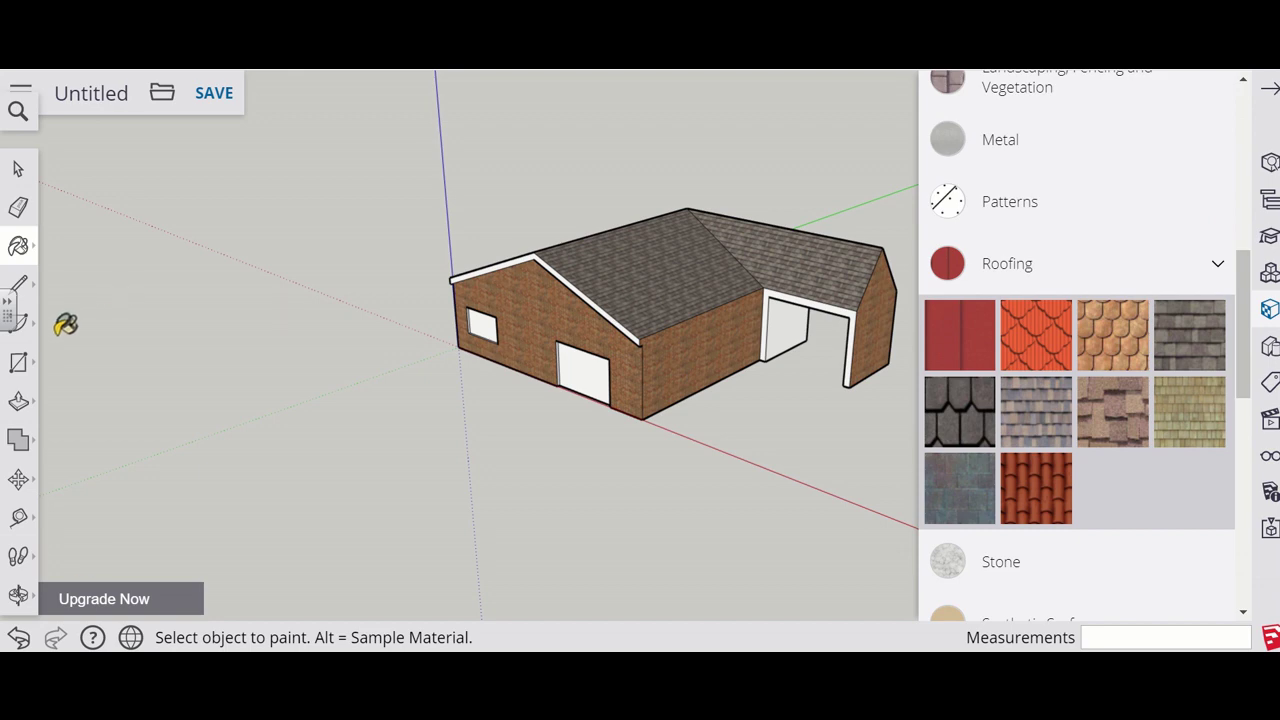
Step: Paint the two remaining white roof slopes, above the outer side wall and the rear wall, with Roofing Shingles Asphalt
click(18, 593)
drag(560, 480, 916, 461)
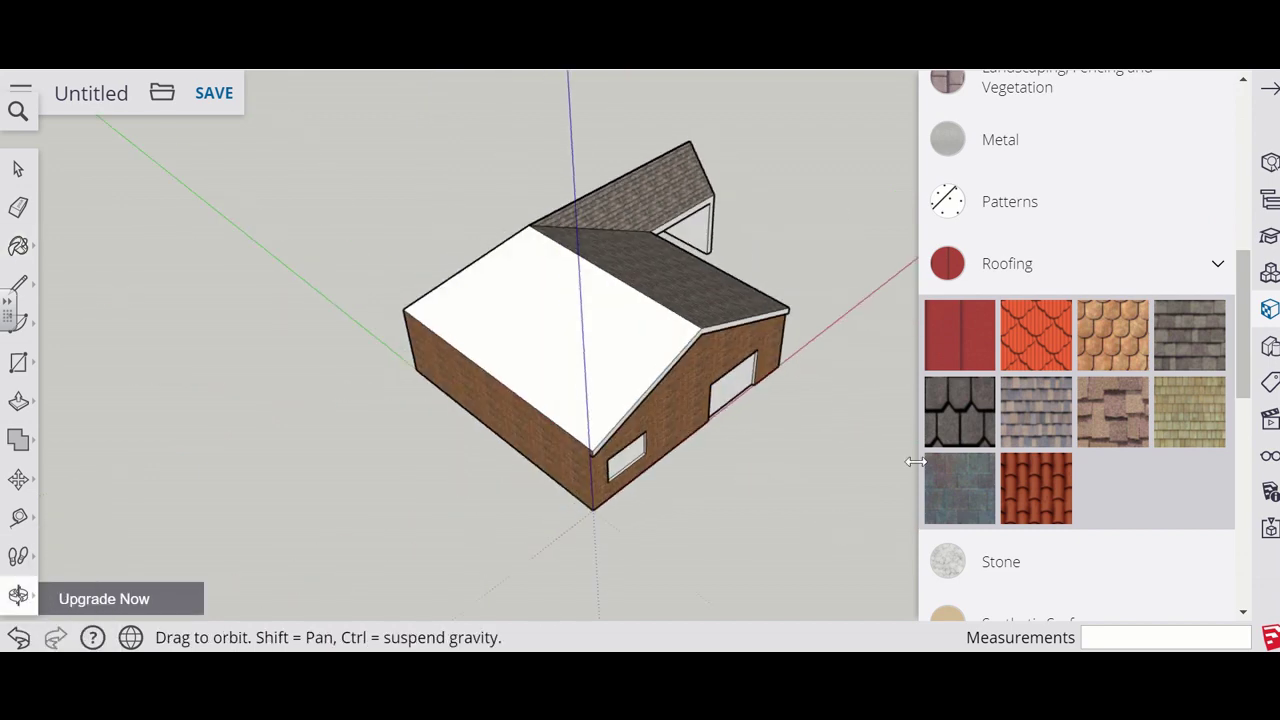
click(18, 245)
click(577, 317)
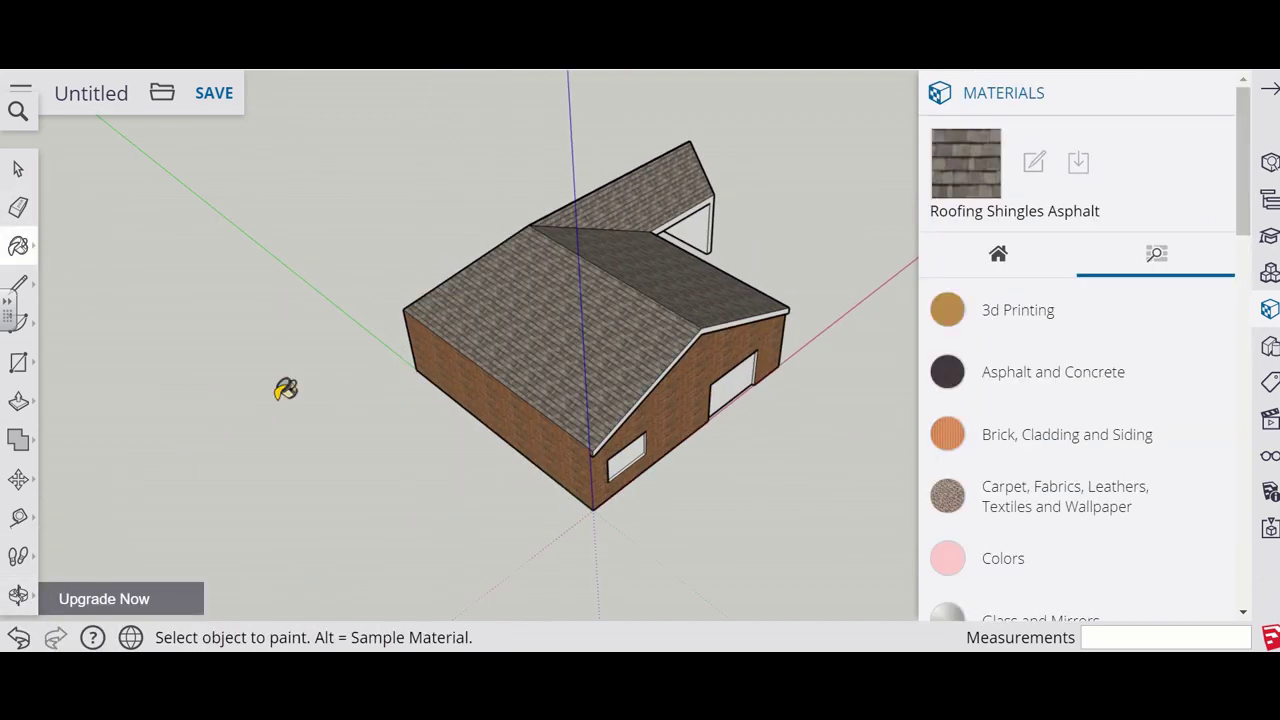
click(18, 593)
drag(387, 376, 850, 400)
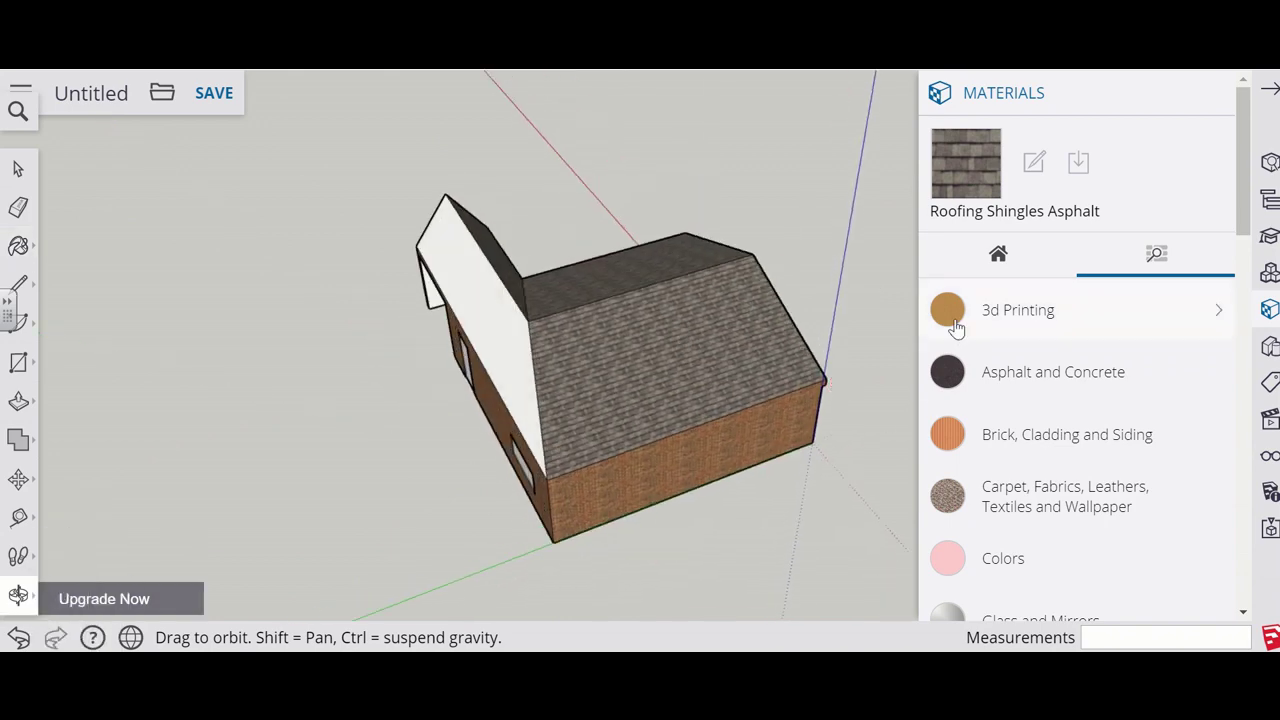
click(18, 245)
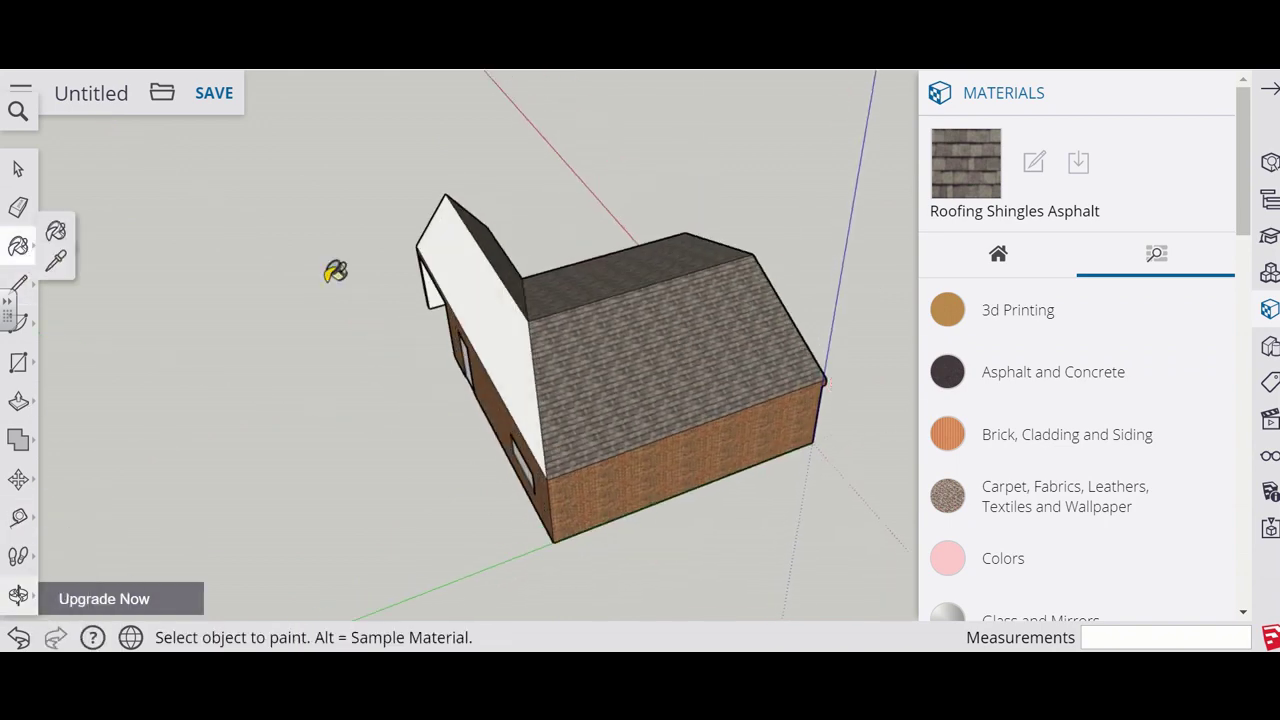
click(468, 285)
Step: Examine the shingled roof and brick walls from several sides, finishing close to the rear wall
click(18, 593)
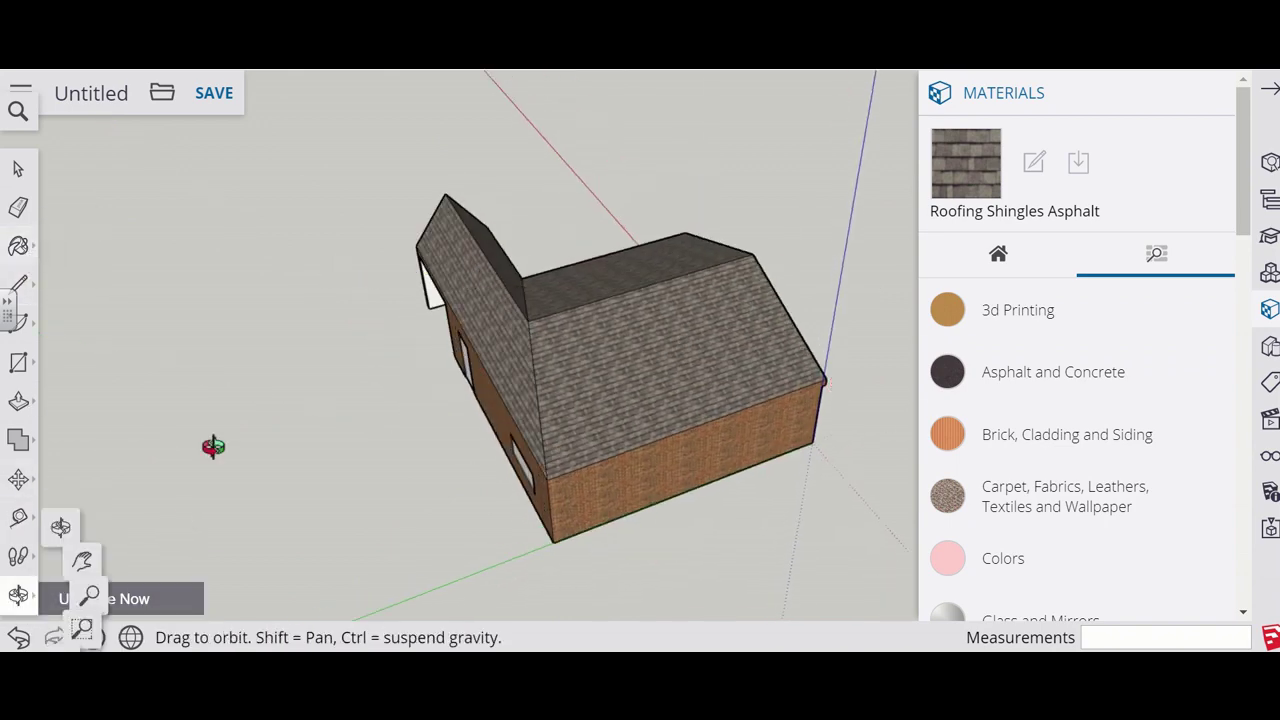
drag(211, 446, 368, 370)
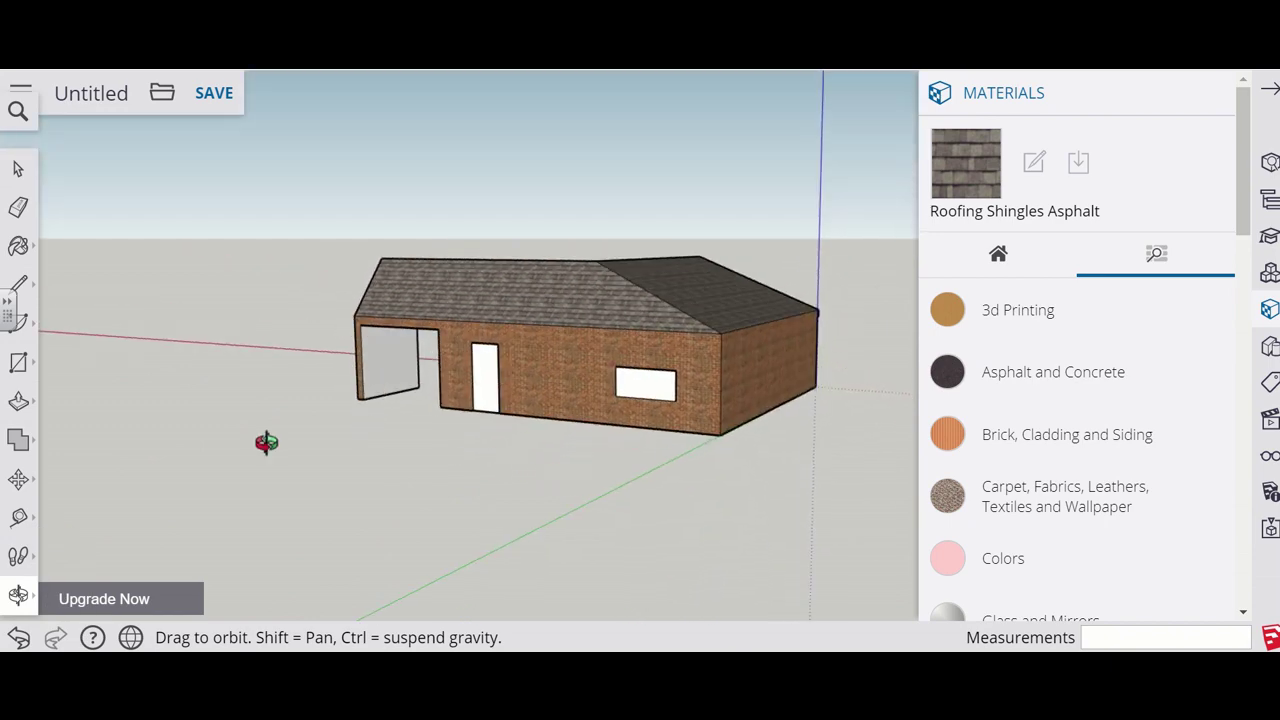
drag(266, 442, 750, 405)
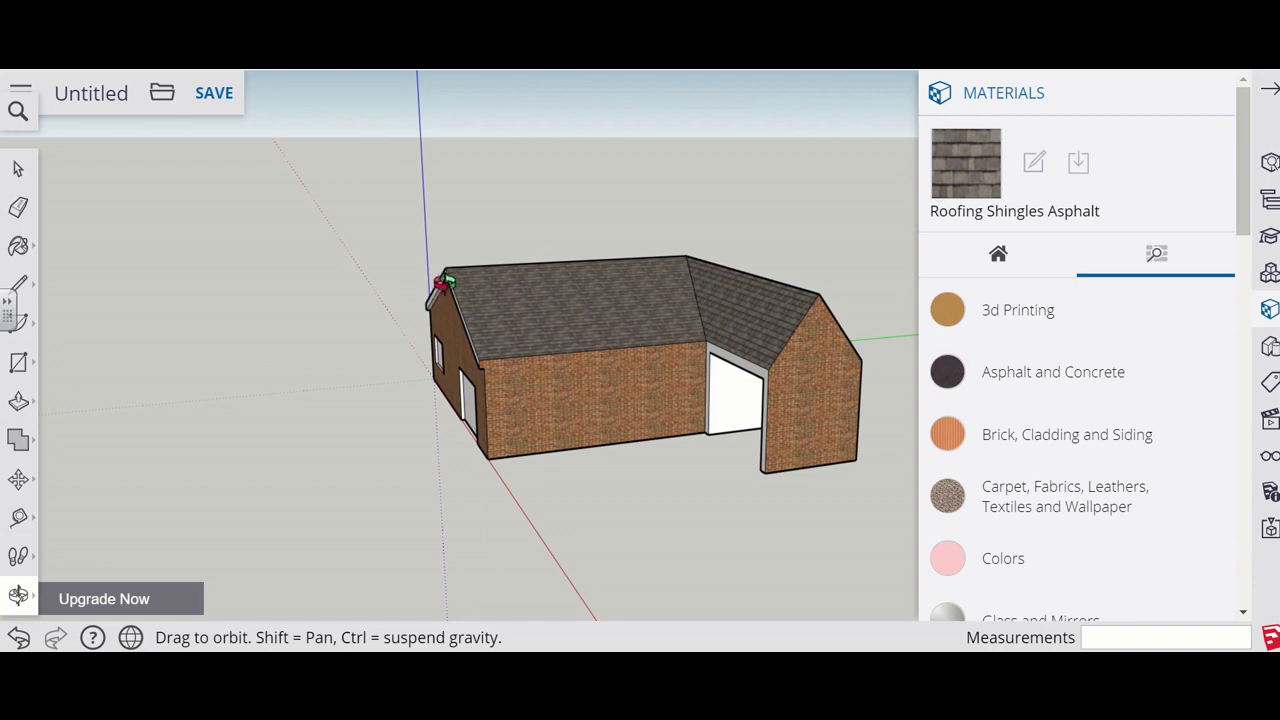
drag(822, 421, 588, 469)
scroll(700, 449, up, 5)
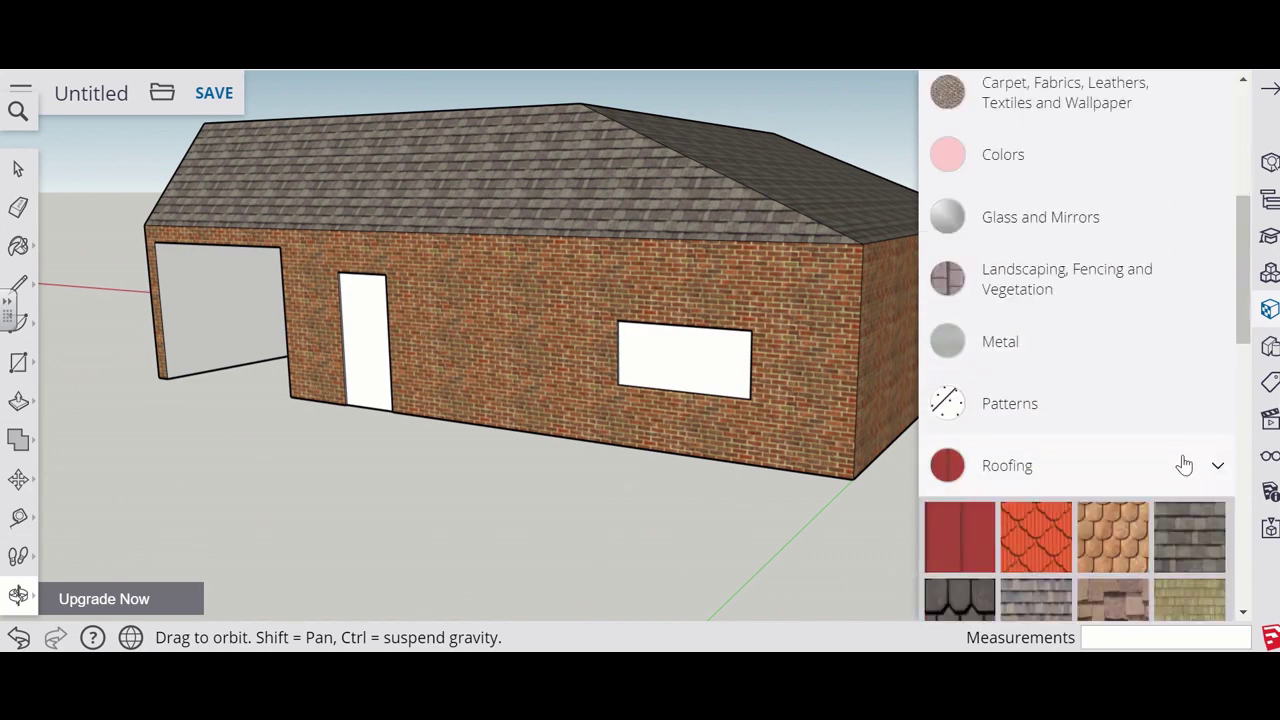
Step: Collapse the expanded Roofing, Window Coverings and Wood categories in the materials library
scroll(1096, 378, up, 3)
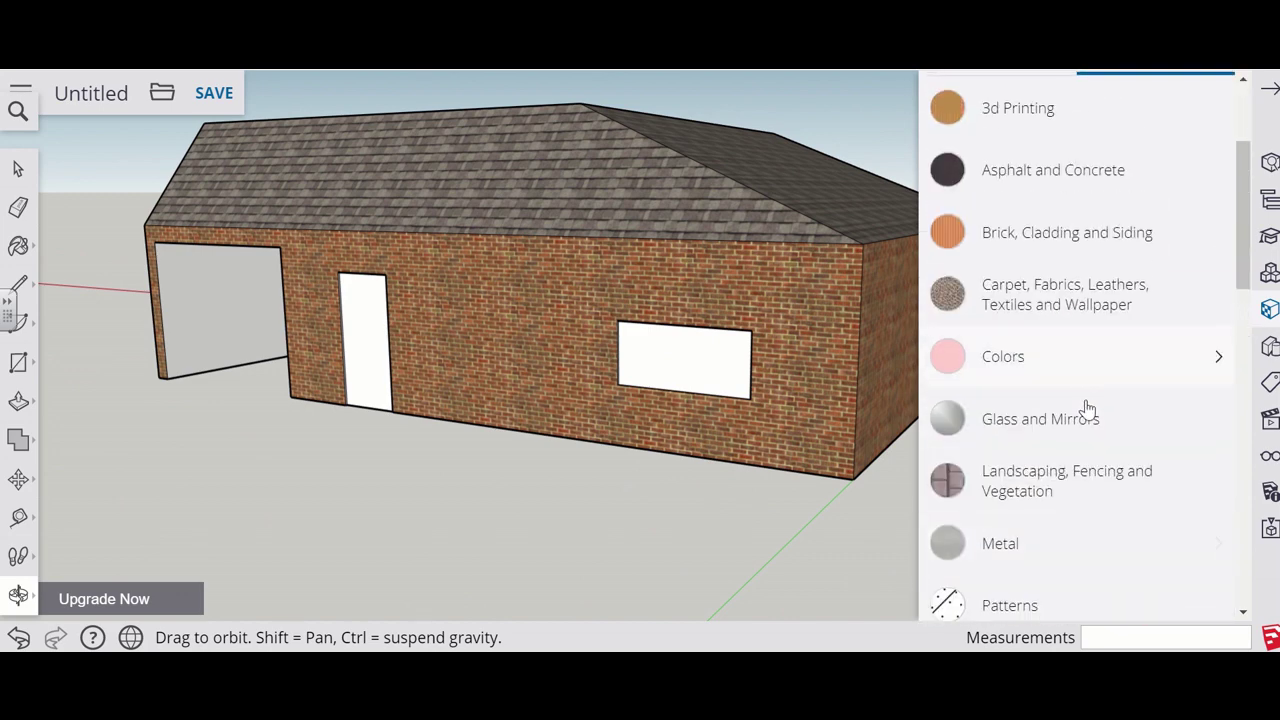
scroll(1090, 415, down, 4)
scroll(1062, 428, down, 1)
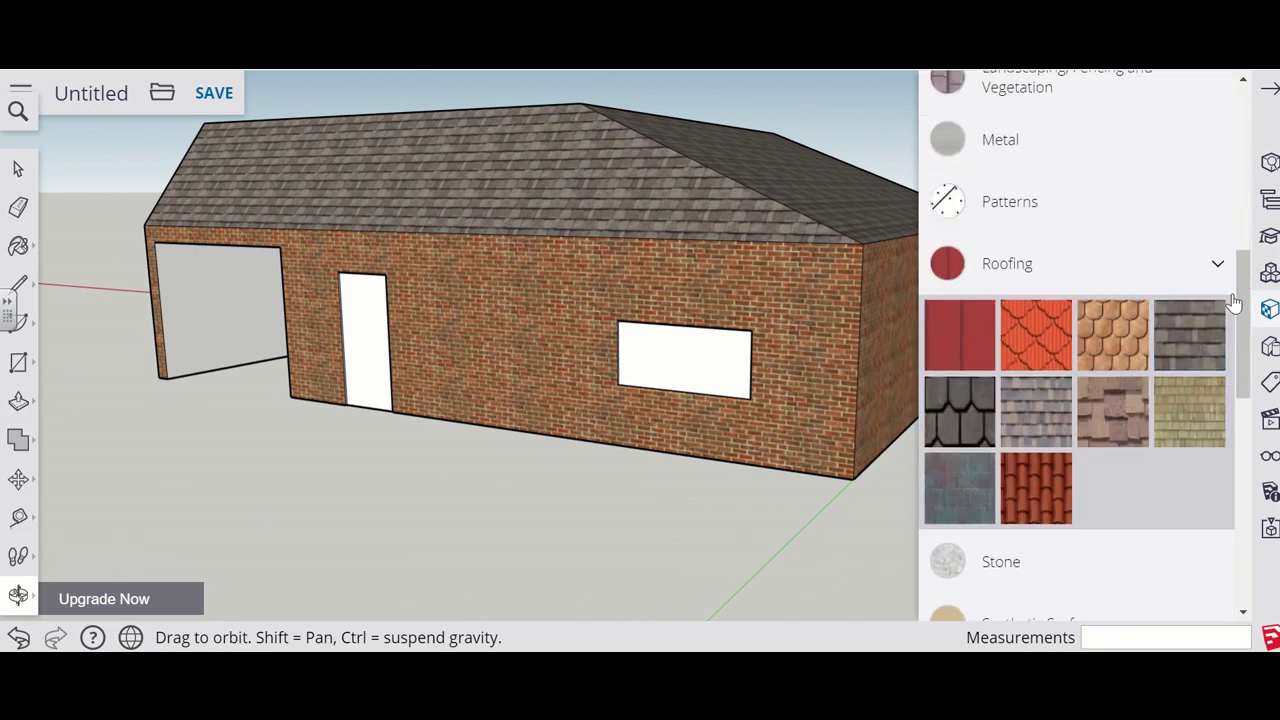
click(1218, 263)
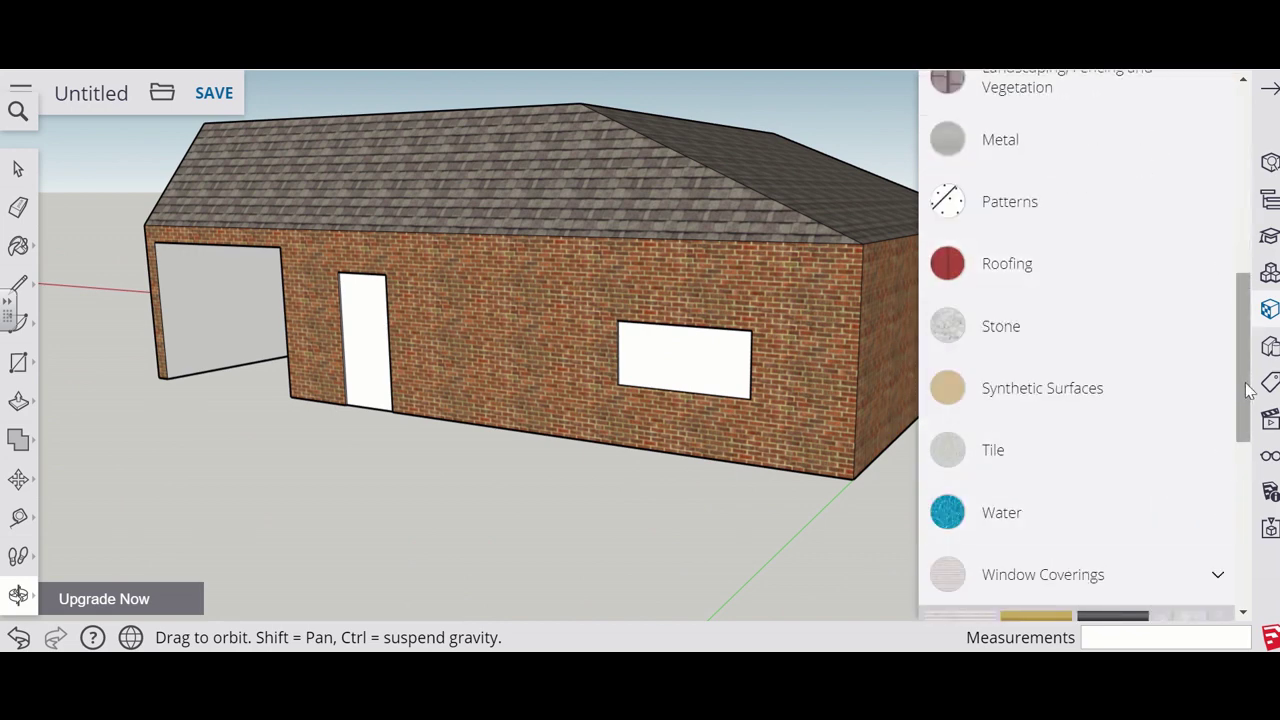
scroll(1246, 394, down, 3)
click(1218, 318)
click(1220, 380)
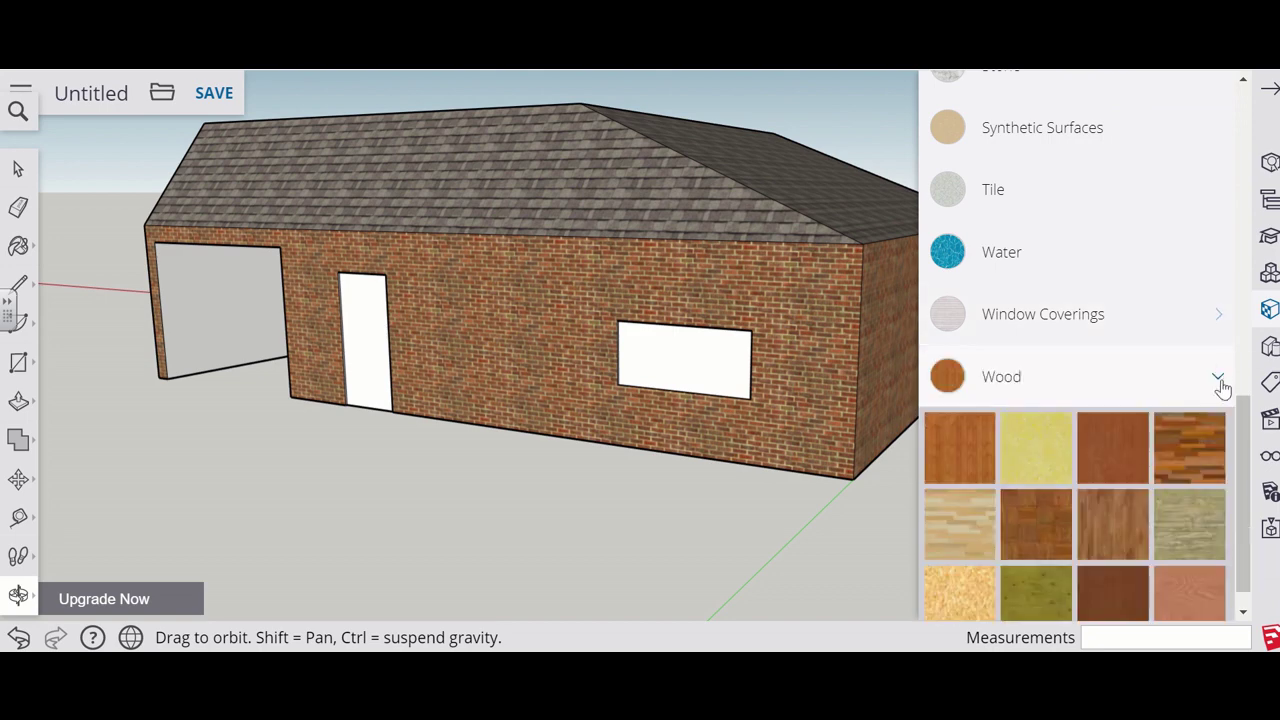
click(1220, 392)
scroll(1078, 507, up, 2)
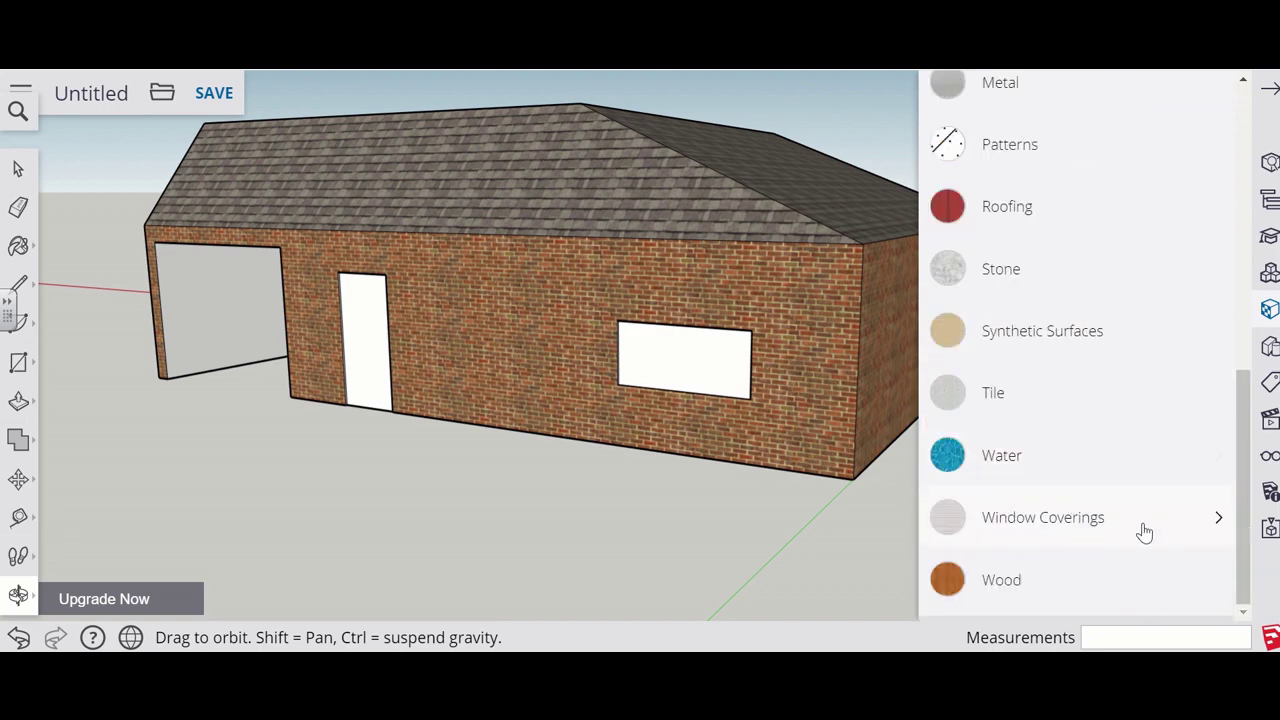
Step: Choose Translucent Glass Blue from the Glass and Mirrors materials and paint the rear wall's window
scroll(1232, 492, up, 4)
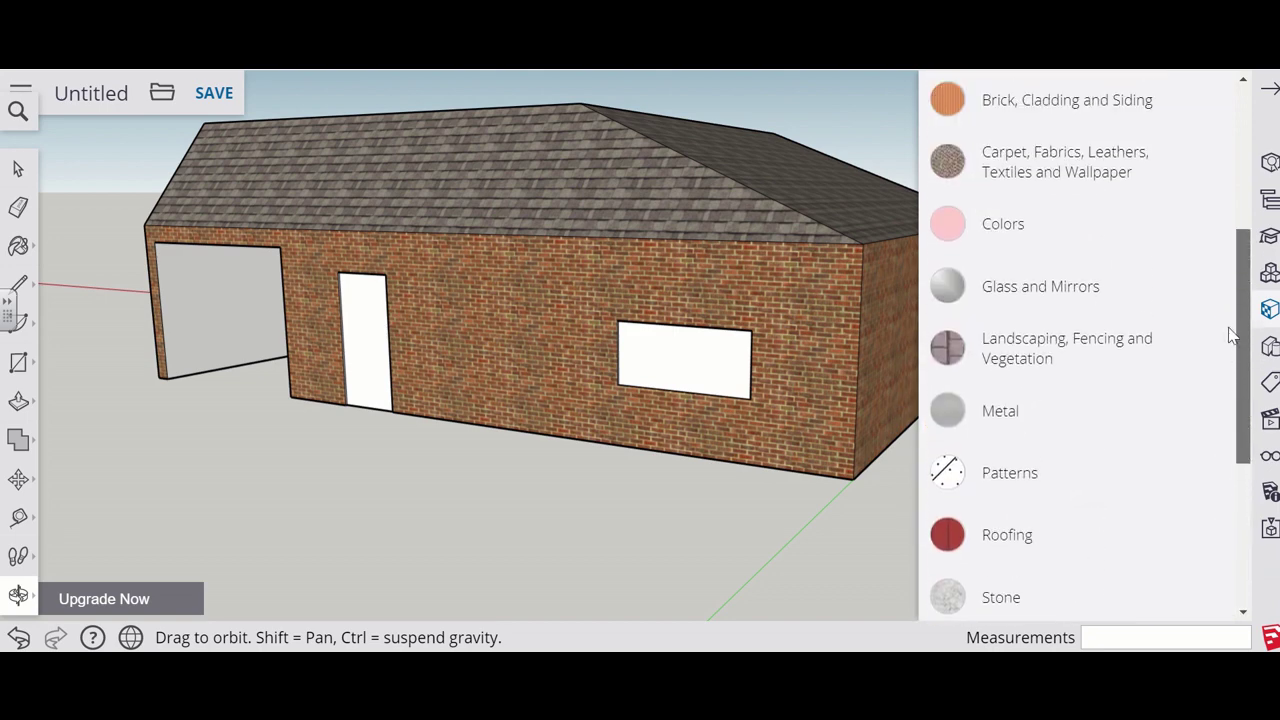
click(1046, 320)
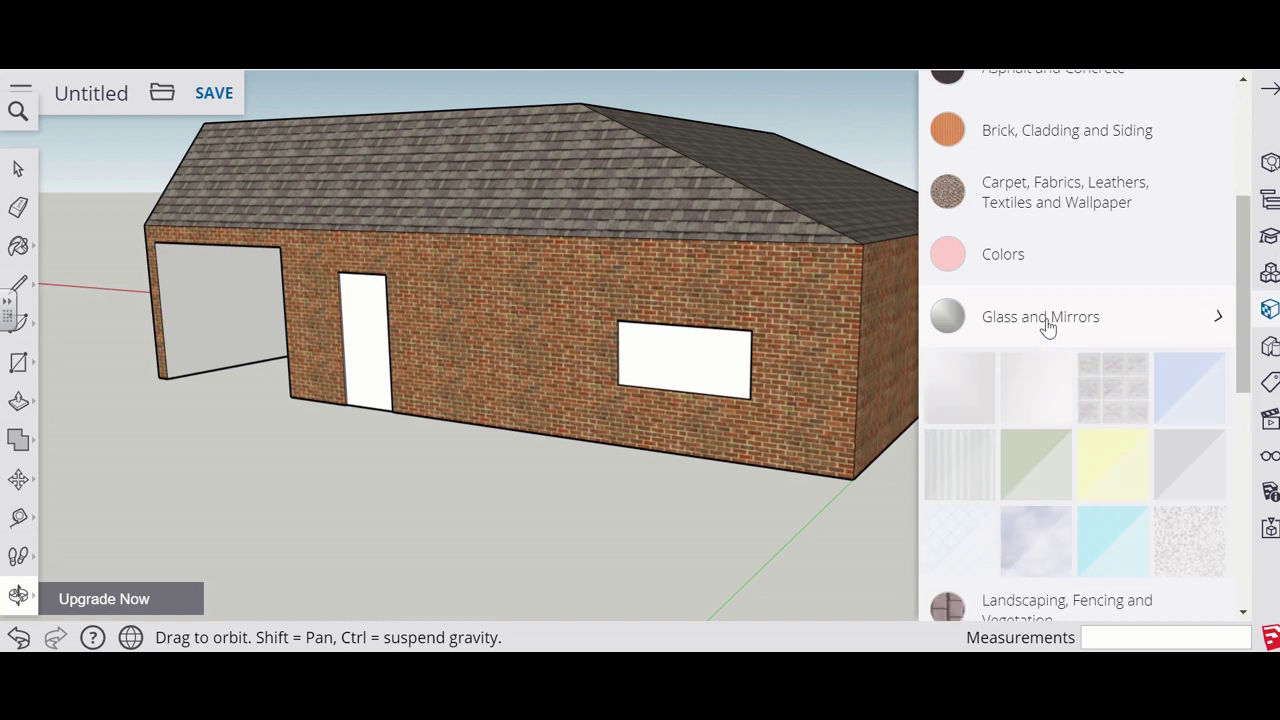
click(1188, 398)
click(689, 363)
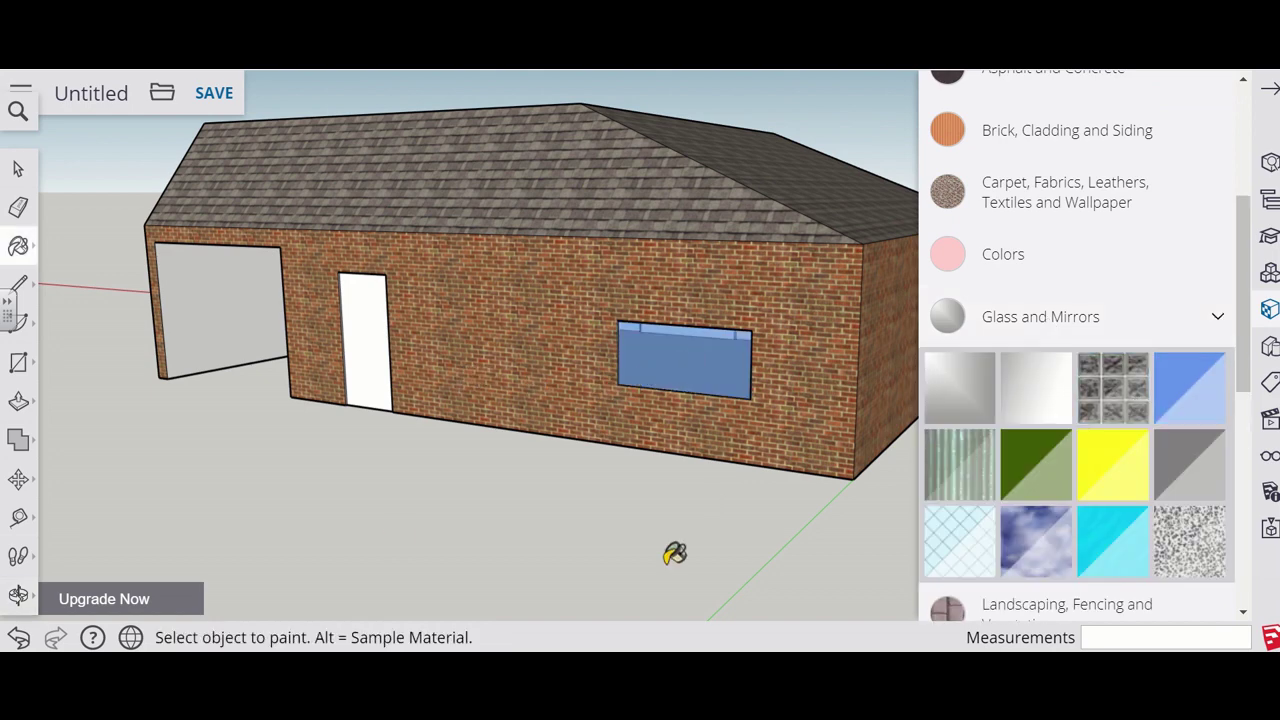
Step: Paint the window and the large door opening in the front gable wall with Translucent Glass Blue
click(18, 595)
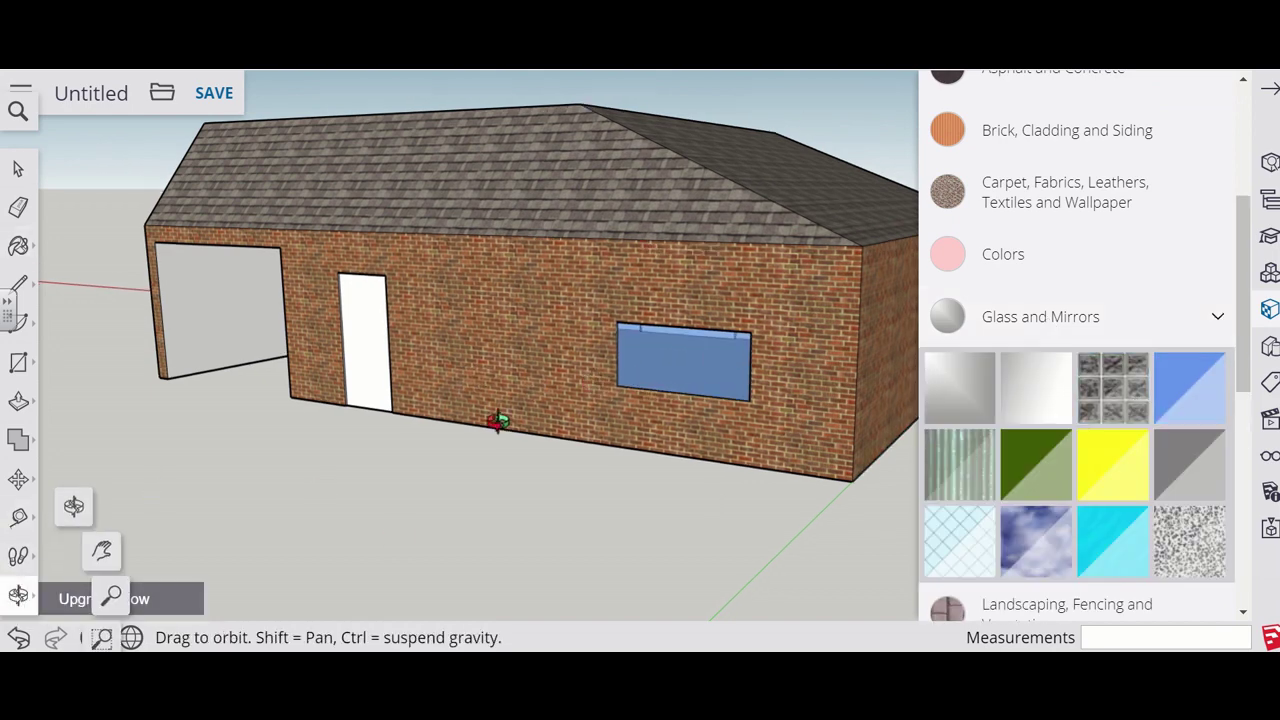
drag(500, 420, 565, 434)
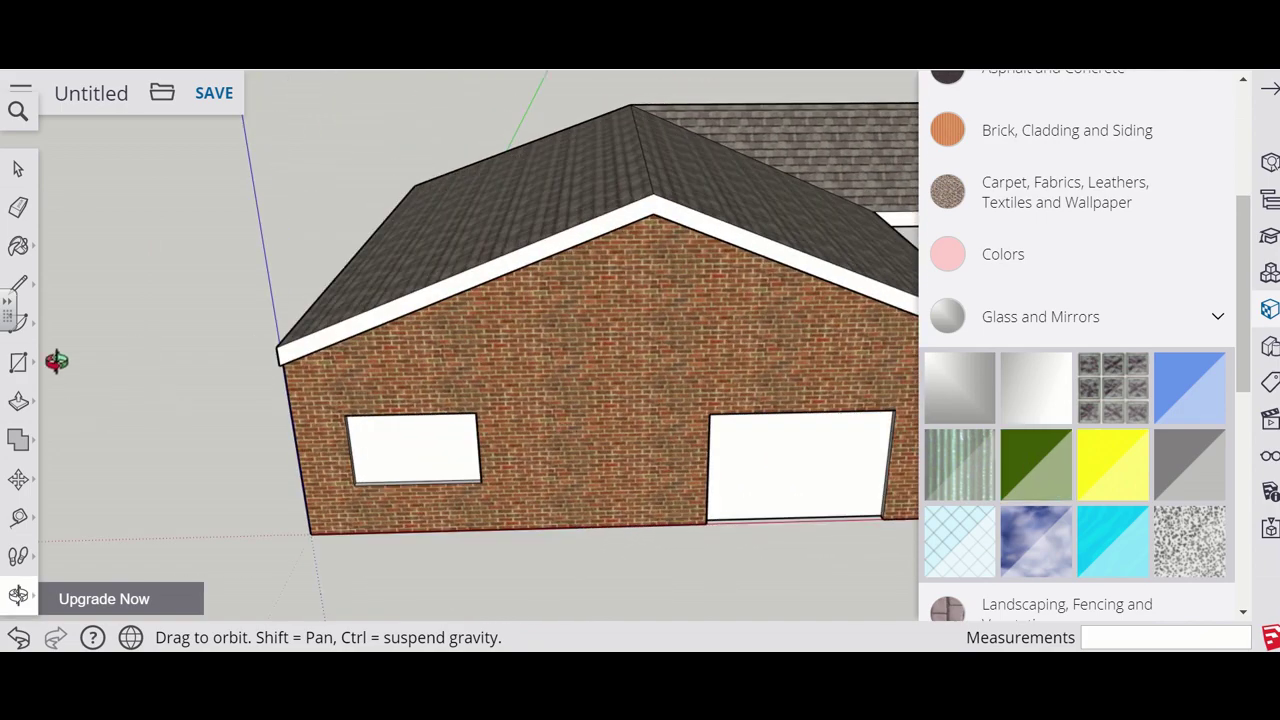
click(18, 246)
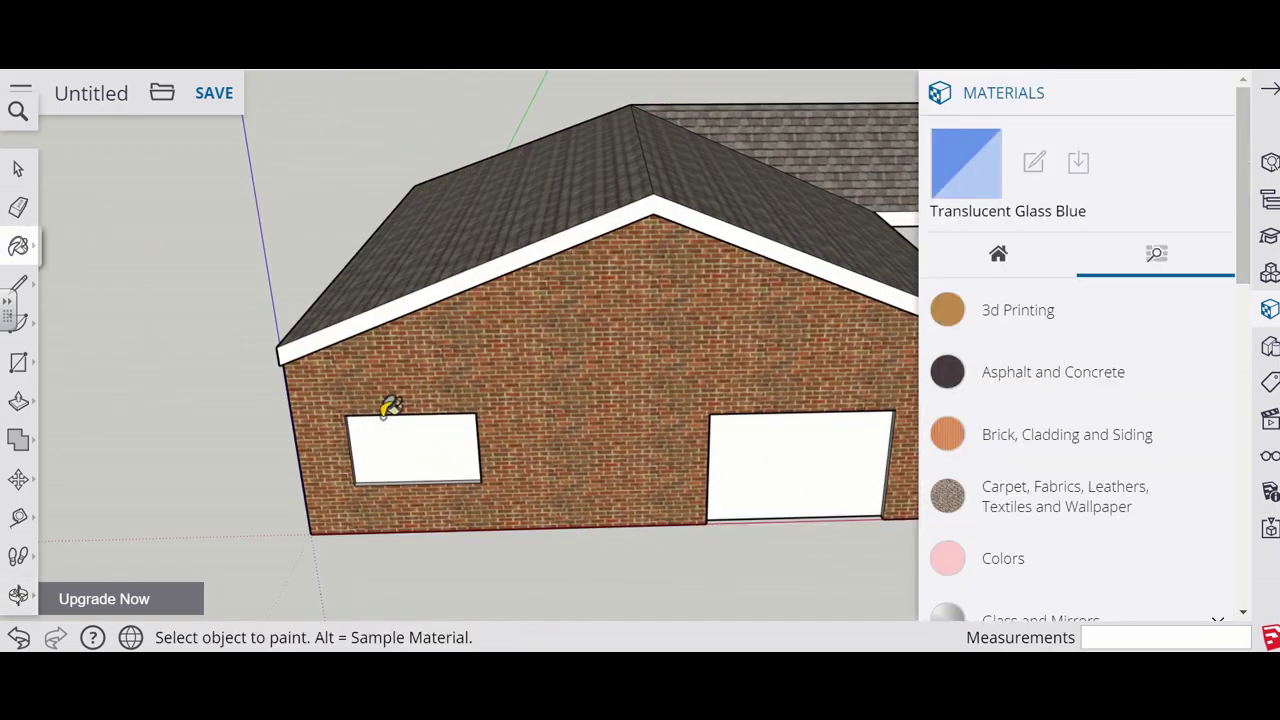
click(412, 446)
click(826, 478)
scroll(700, 525, down, 4)
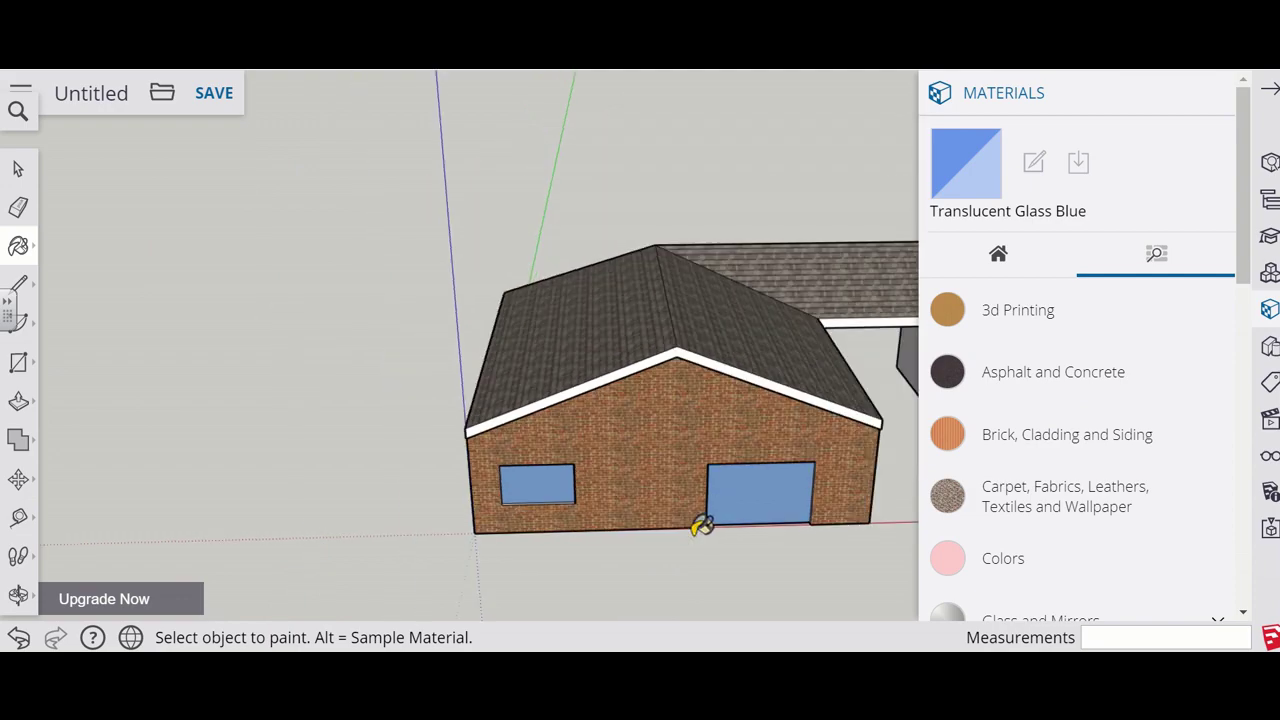
Step: Examine the rear wall's door and passage up close, and bring the whole house back into view
click(18, 593)
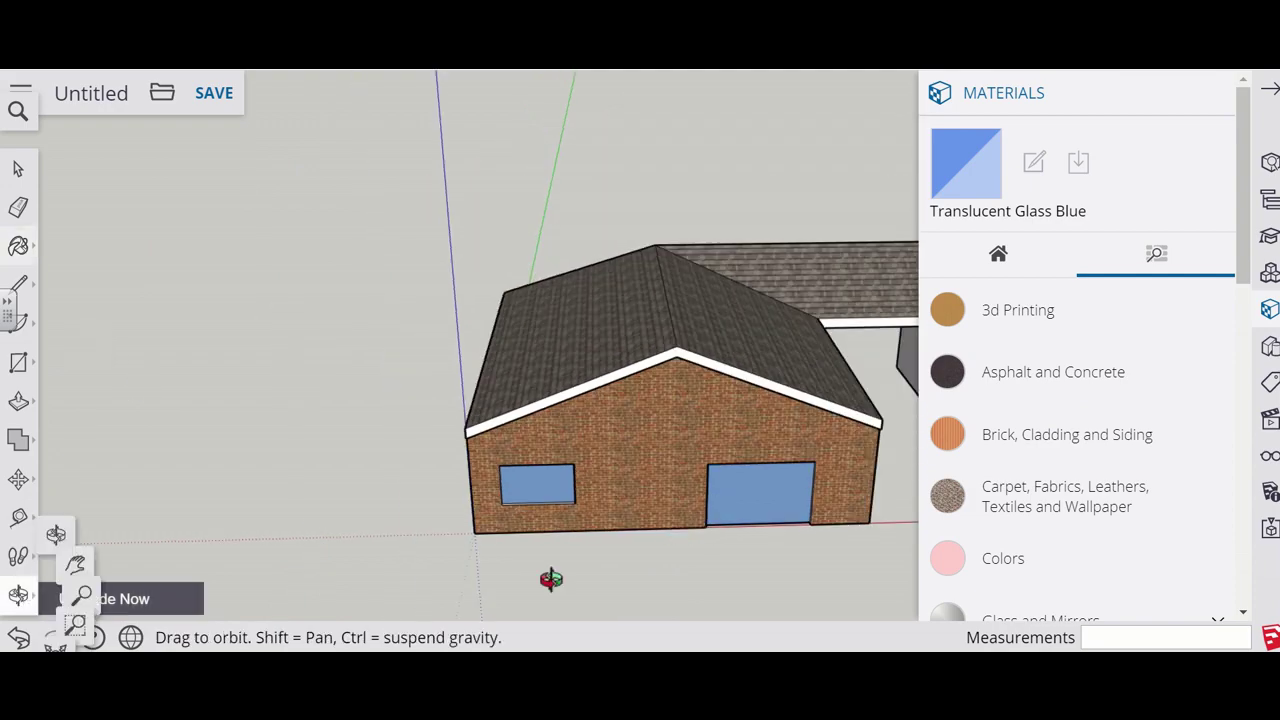
drag(551, 579, 551, 352)
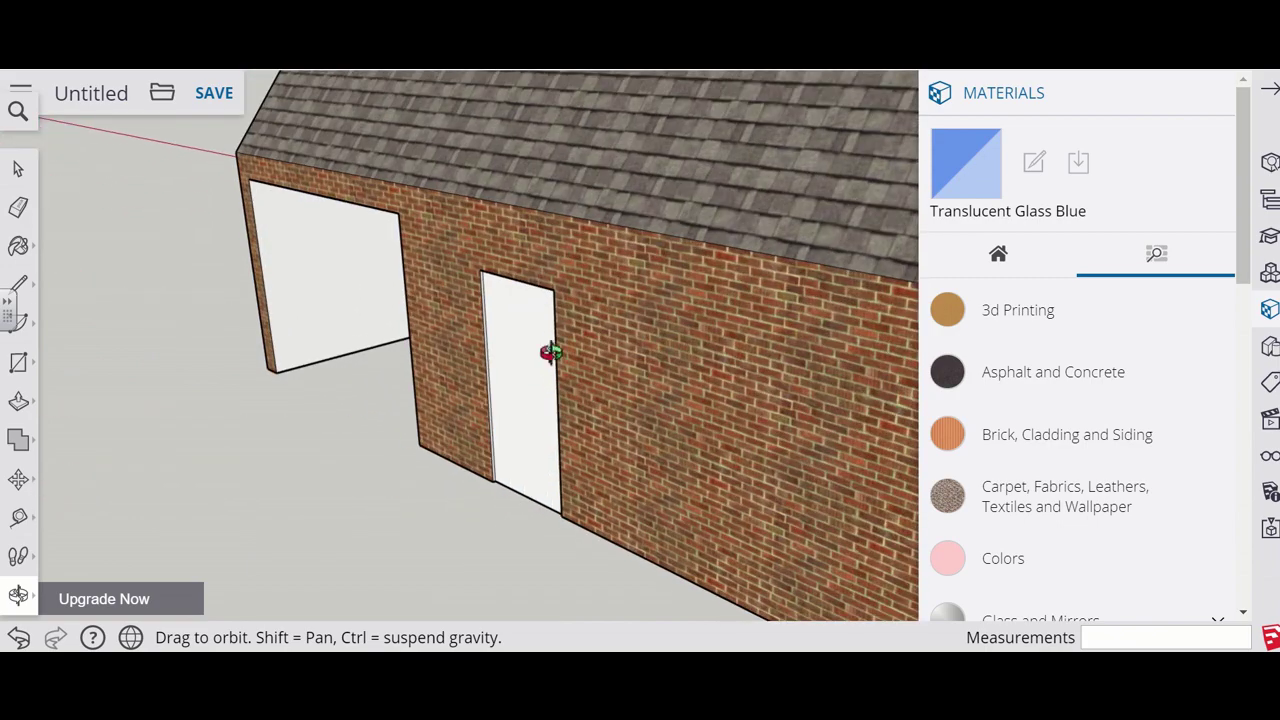
scroll(697, 461, down, 5)
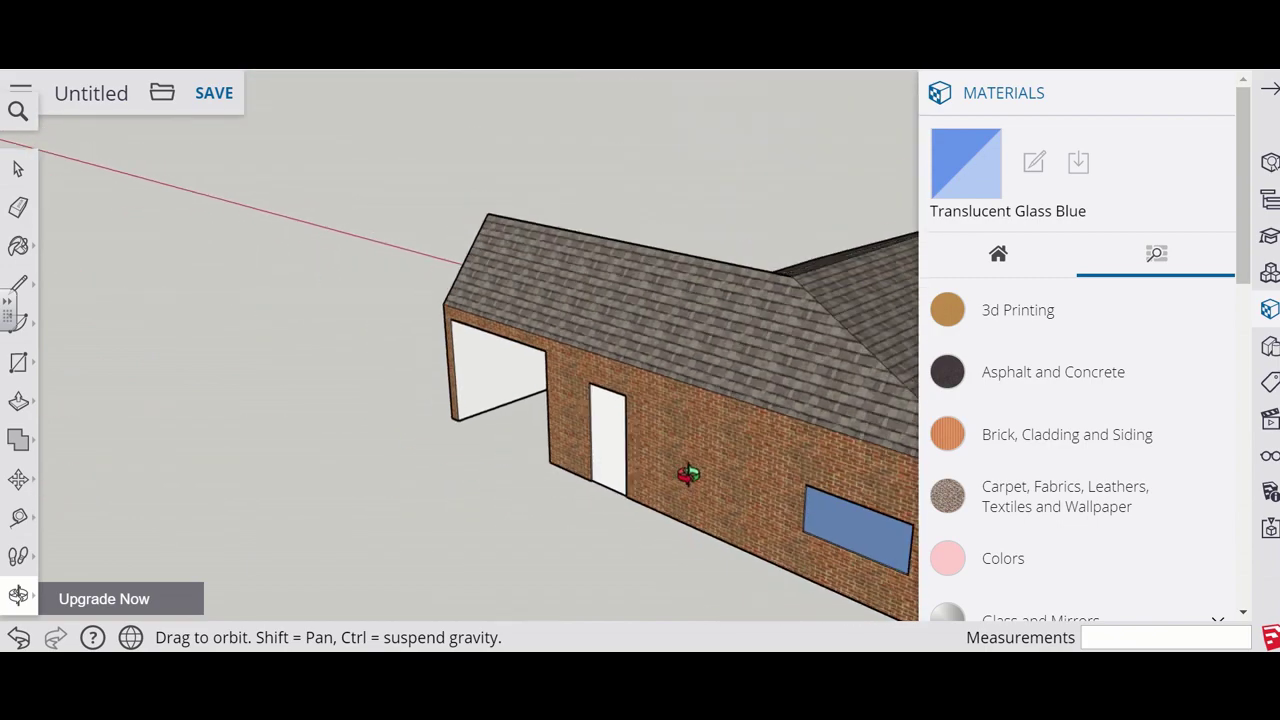
click(36, 600)
click(100, 551)
drag(448, 410, 318, 410)
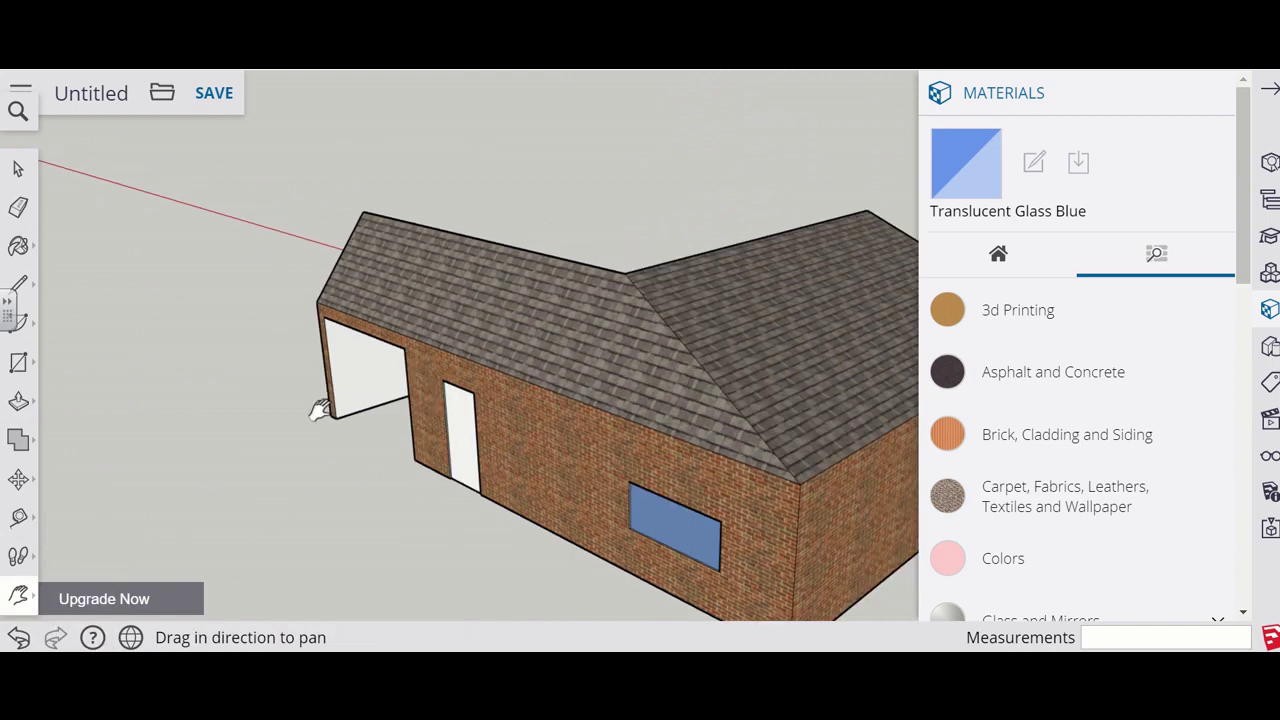
scroll(737, 363, down, 3)
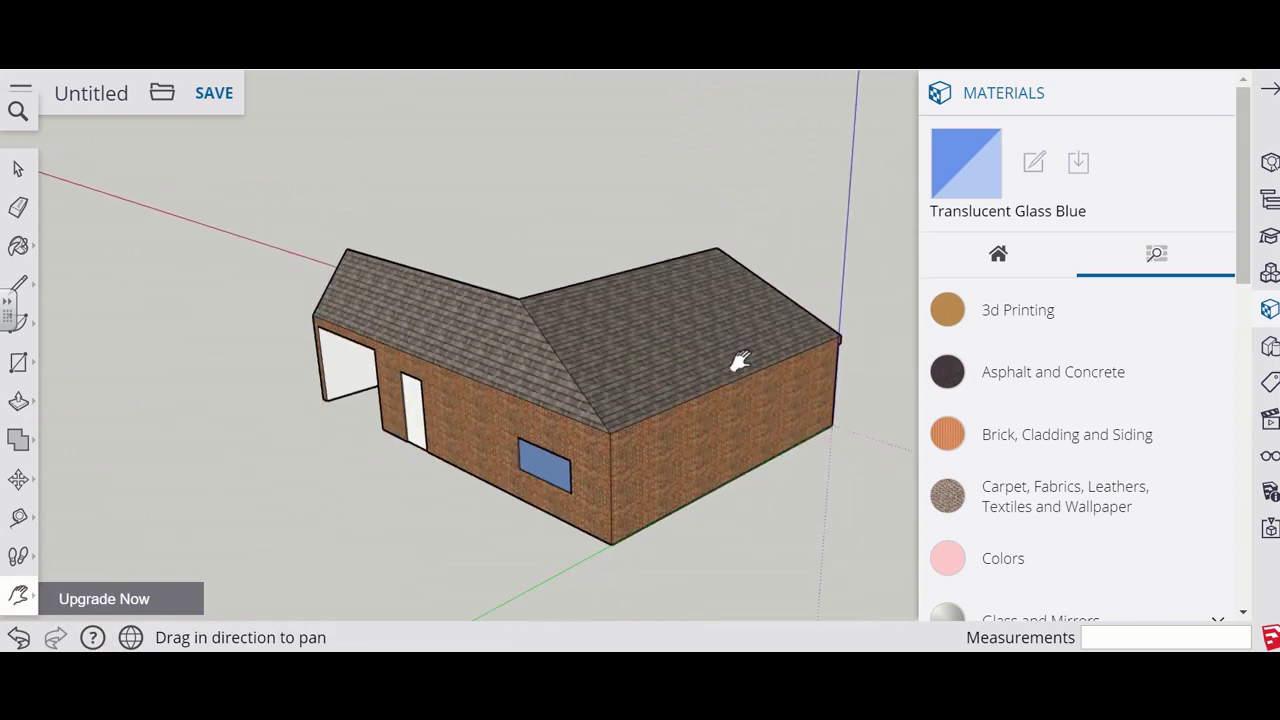
click(24, 597)
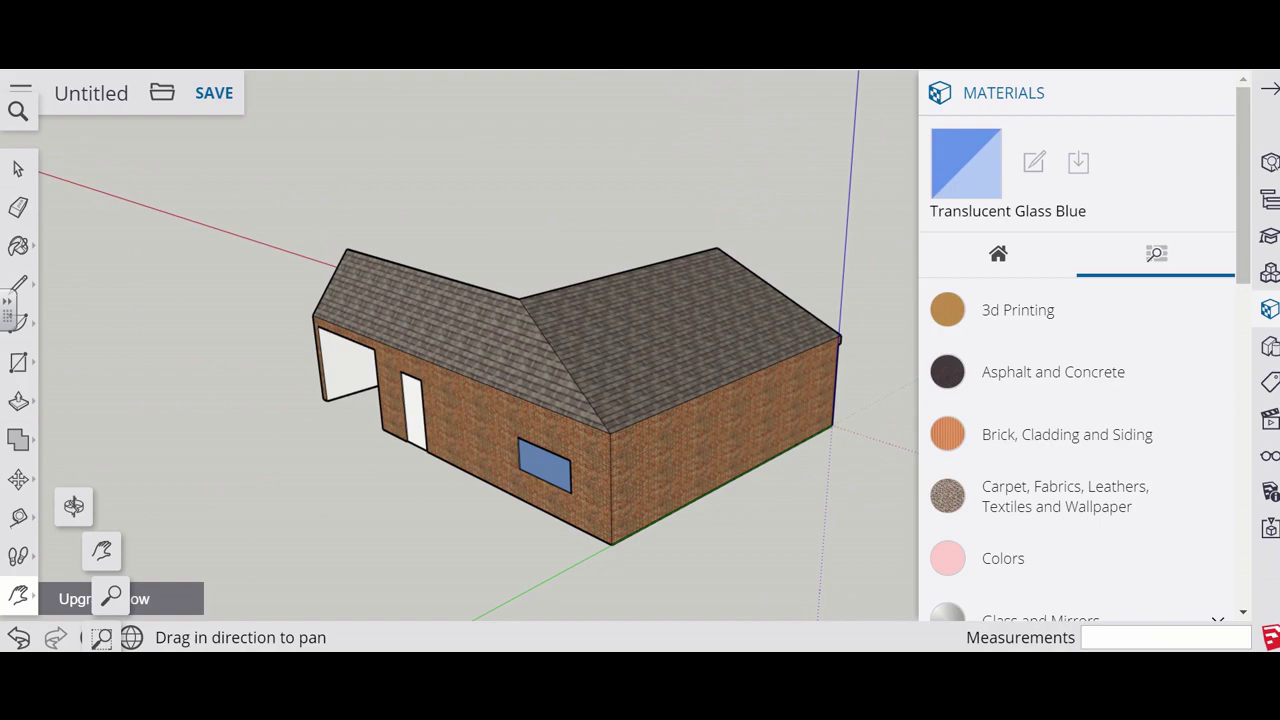